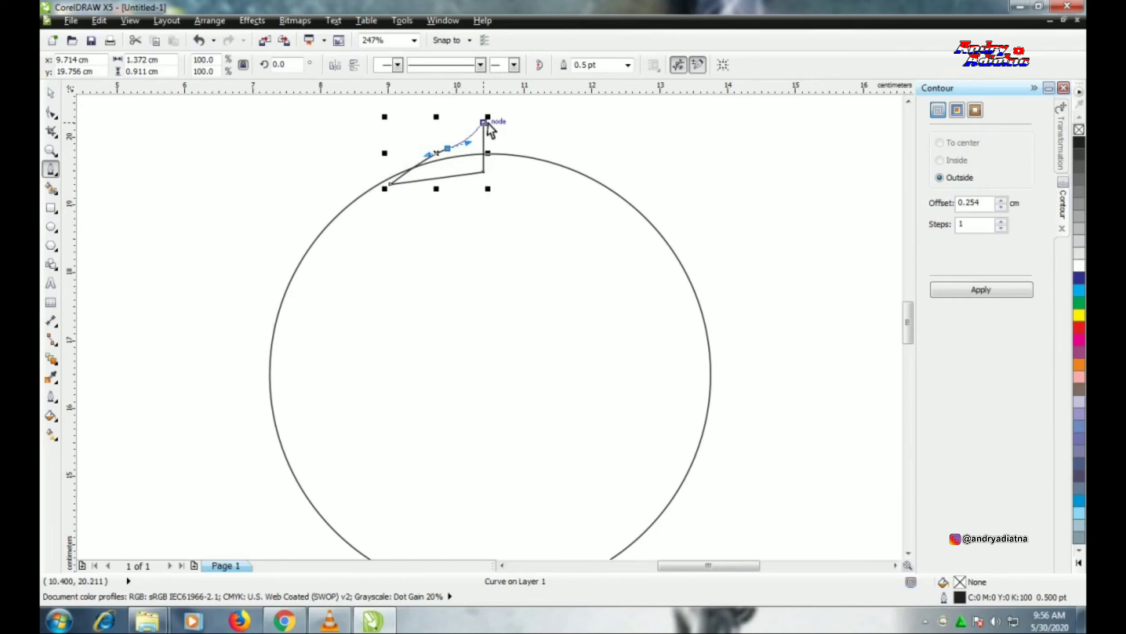
Curve the peak of the half tab outline into a smooth crest and mirror a duplicate of it to the right.
left_click_drag(485, 123, 468, 127)
key("space")
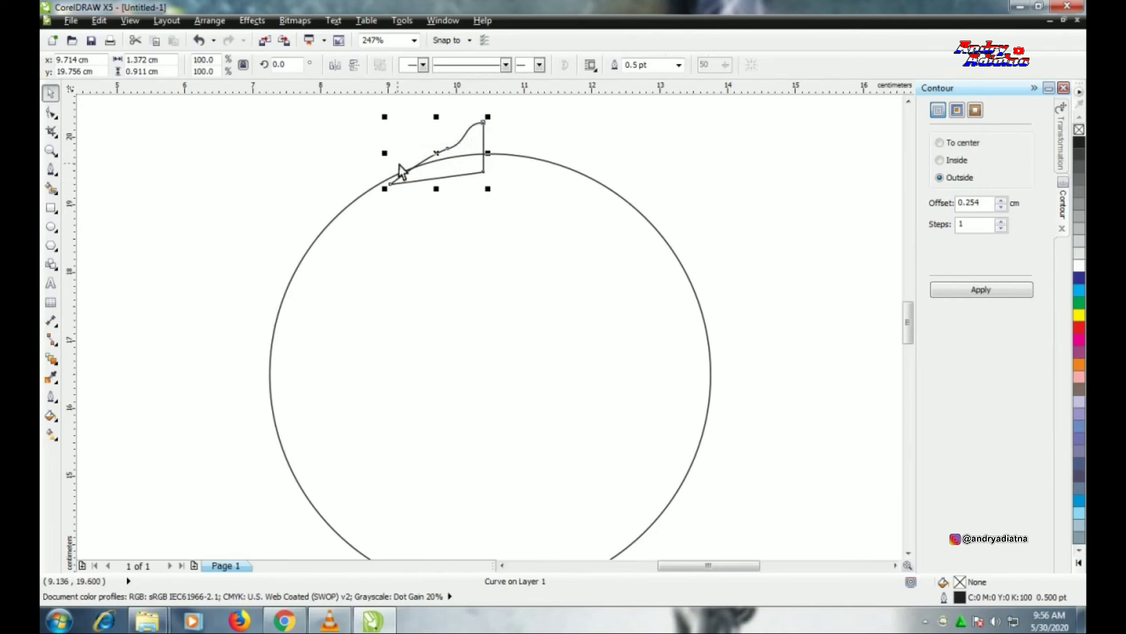
left_click_drag(385, 153, 491, 154)
right_click(491, 154)
left_click(473, 146, "shift")
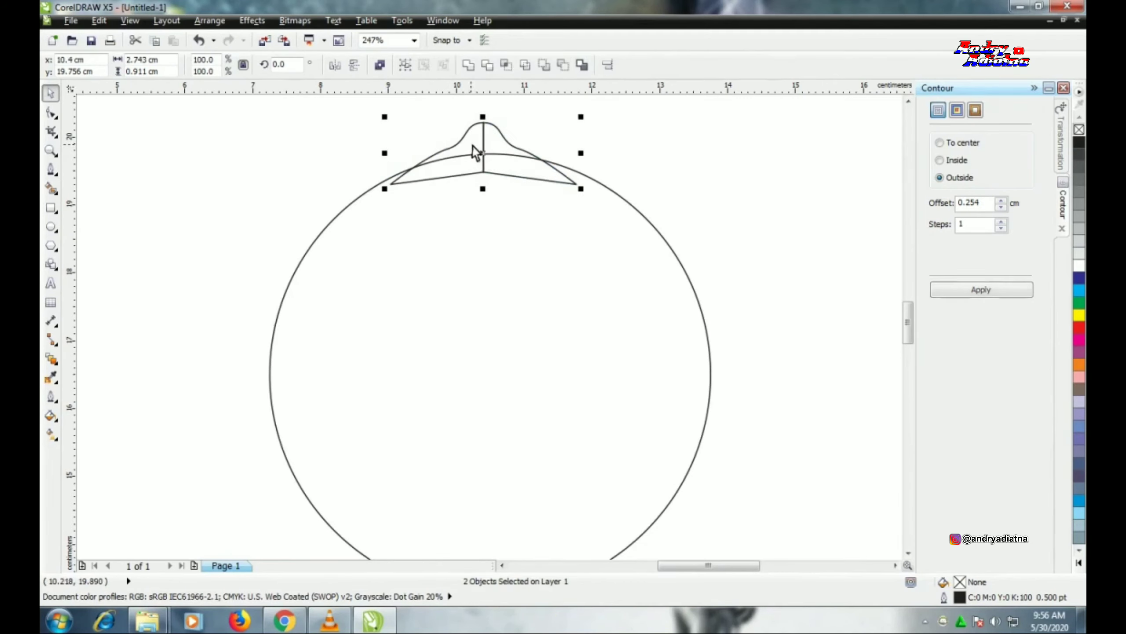
left_click(548, 122)
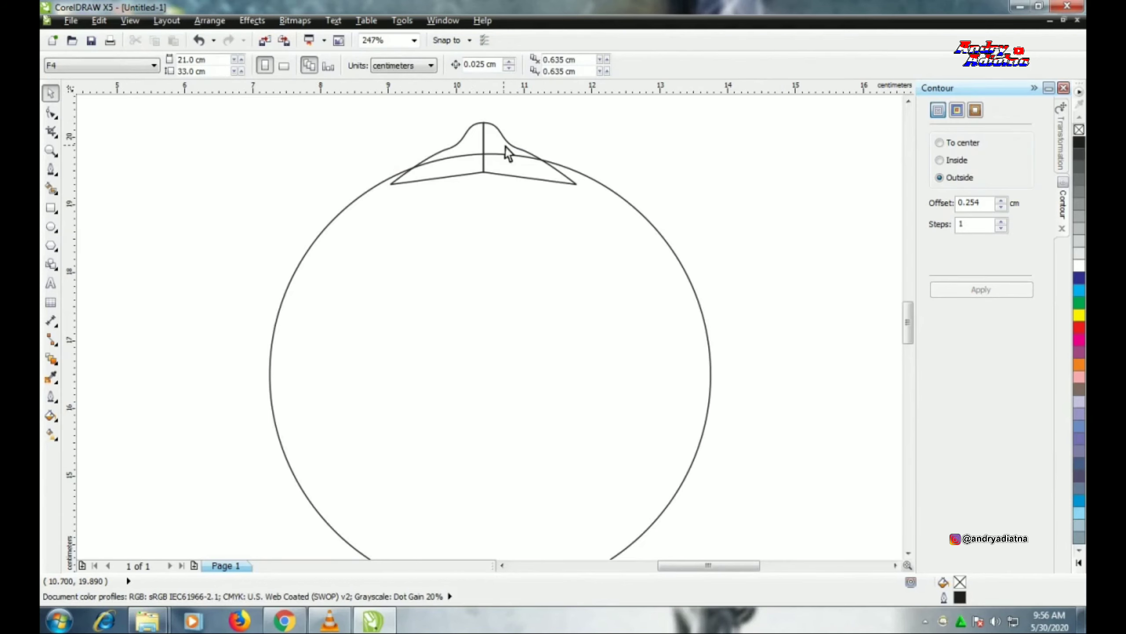
double_click(480, 146)
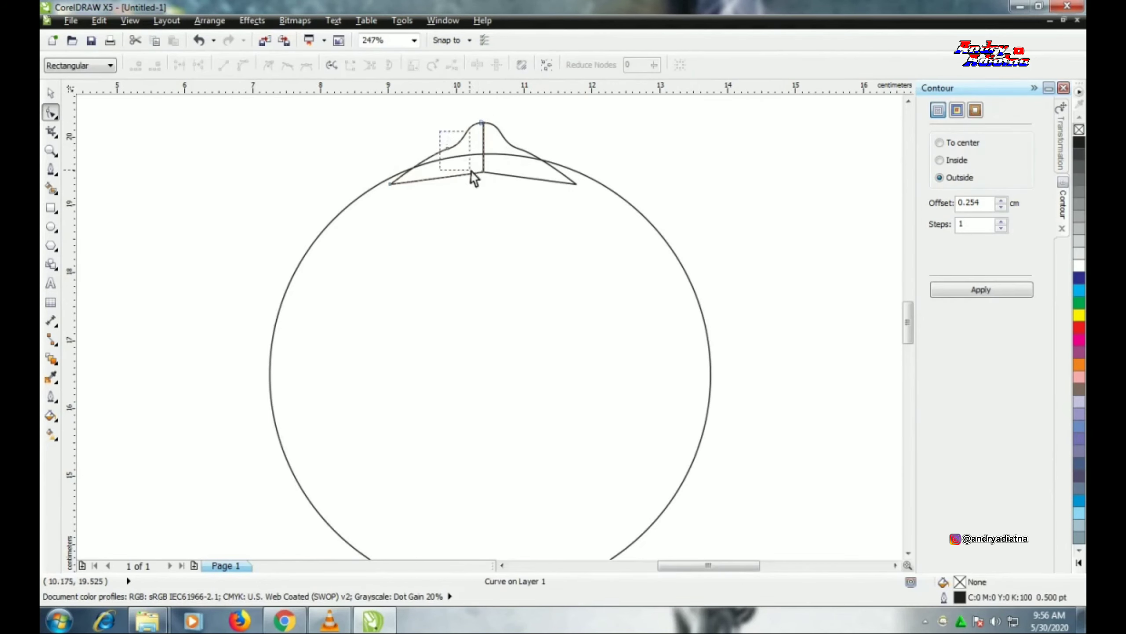
left_click_drag(471, 170, 472, 167)
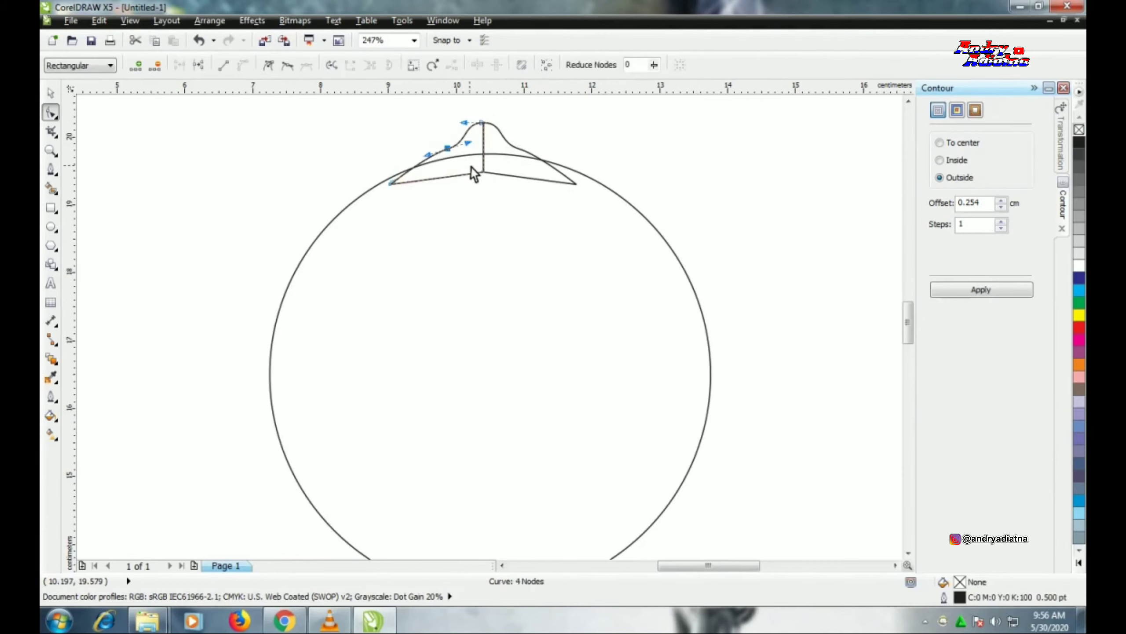
left_click(499, 145)
left_click_drag(503, 123, 536, 177)
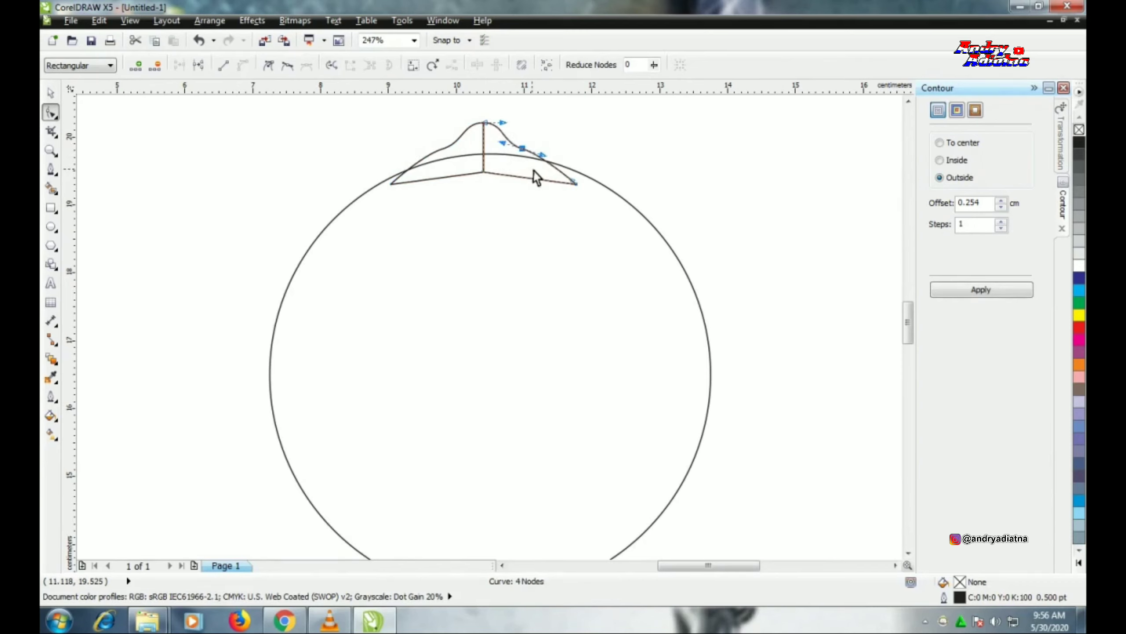
Weld the two mirrored halves into a single symmetrical tab shape.
key("space")
left_click(473, 141, "shift")
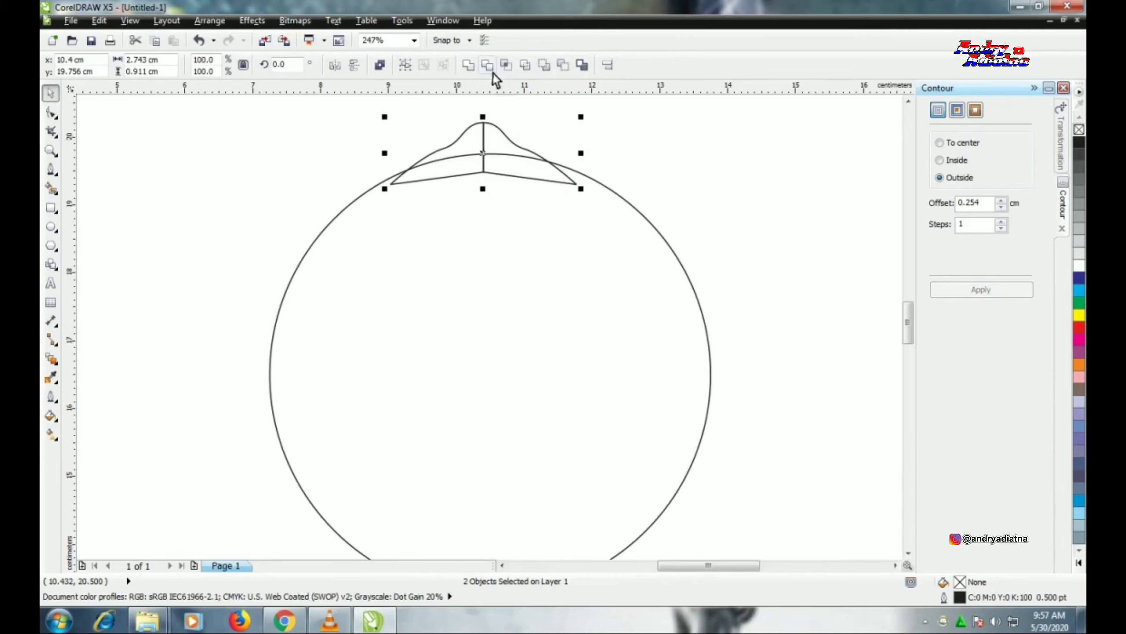
left_click(468, 65)
left_click(598, 127)
Nudge the welded tab up by about 0.1 cm and centre it horizontally on the large circle.
left_click(514, 175)
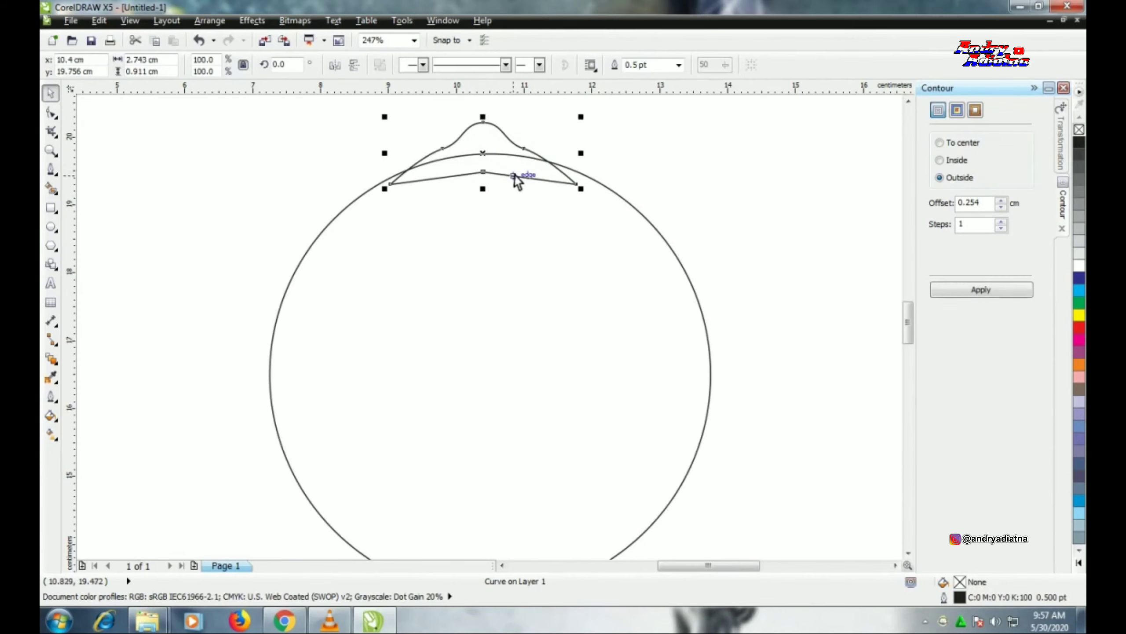
key("Up")
key("Up")
key("Up")
key("Up")
left_click(524, 207, "shift")
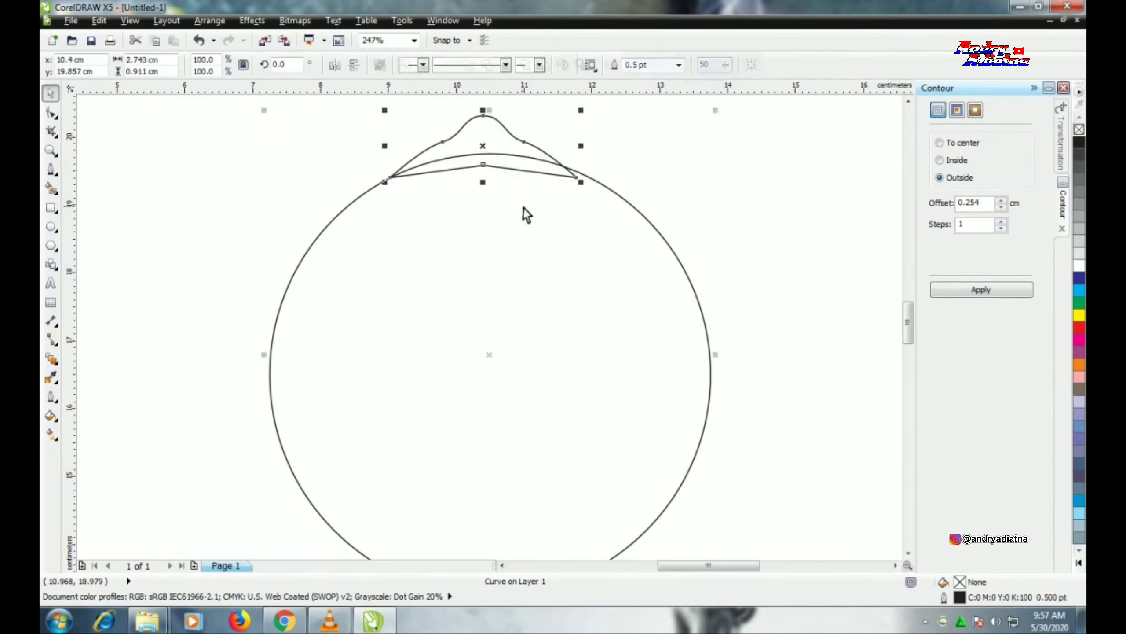
key("c")
left_click(633, 179)
Apply a one-step inside contour with a 0.2 cm offset to the large circle.
left_click(619, 233)
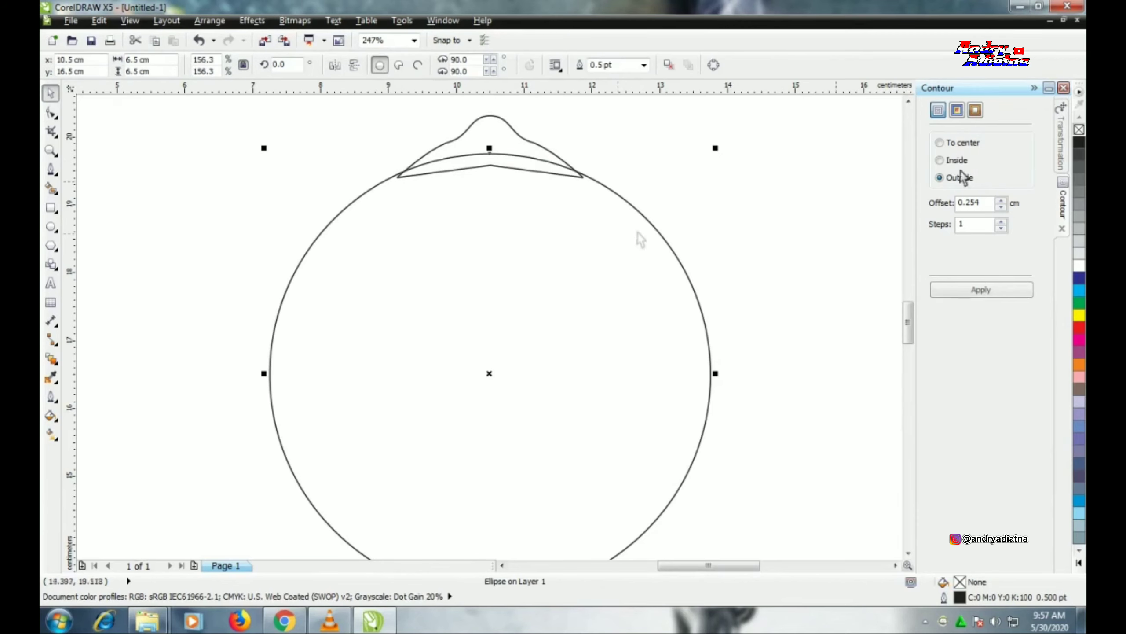
left_click(958, 161)
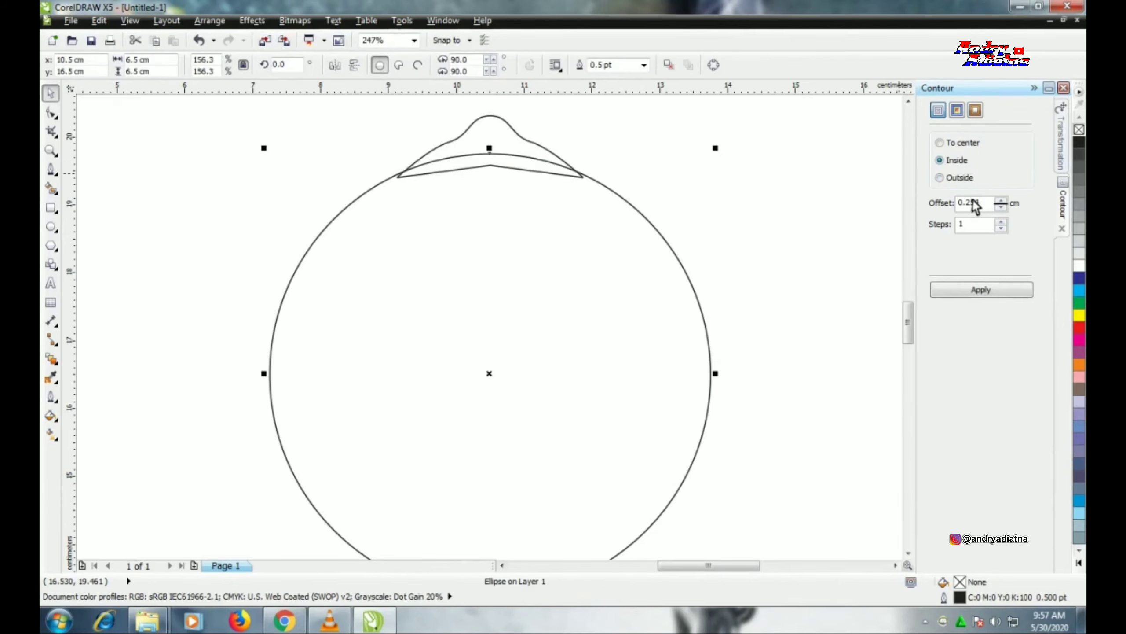
key("BackSpace")
left_click(1015, 294)
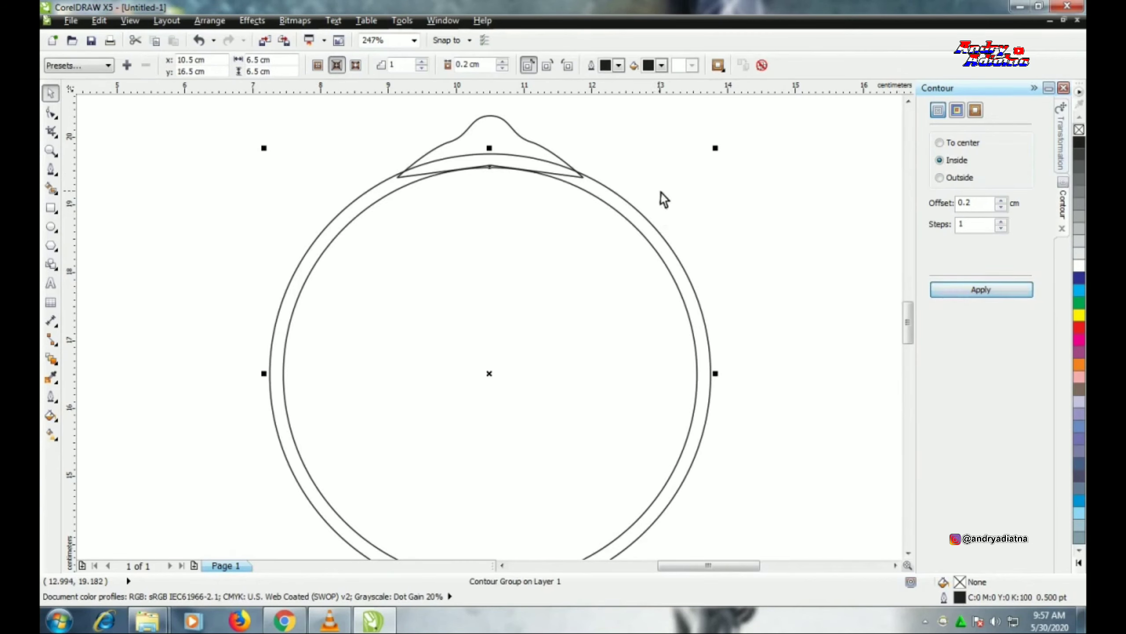
Apply a one-step outside contour with a 0.2 cm offset to the tab and nudge it down about 0.05 cm.
left_click(498, 180)
left_click(501, 141)
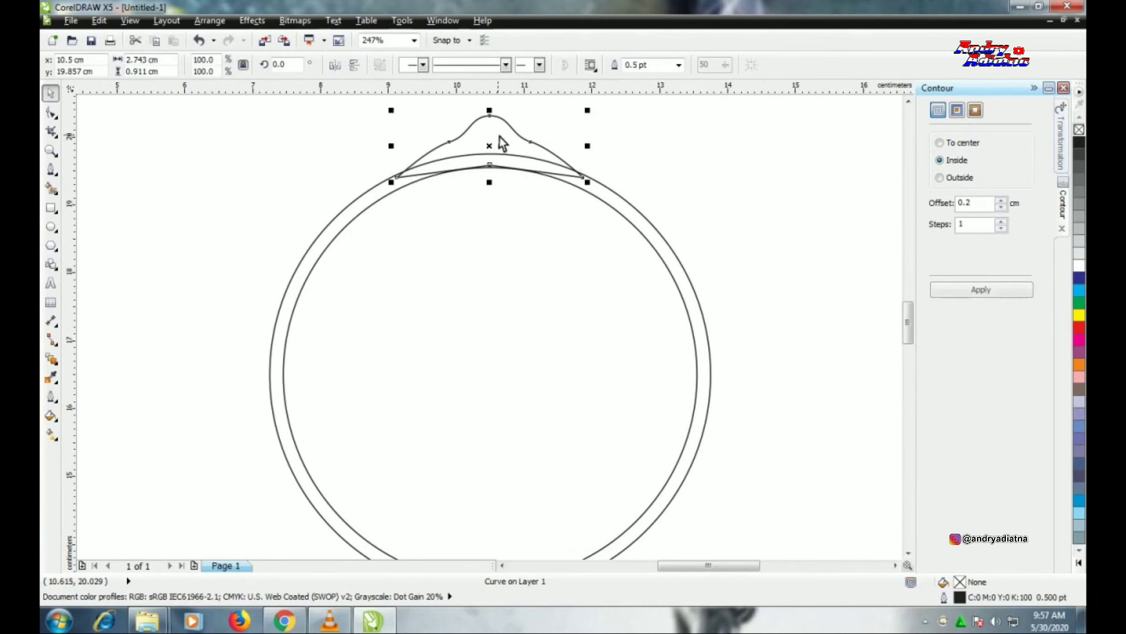
left_click(959, 178)
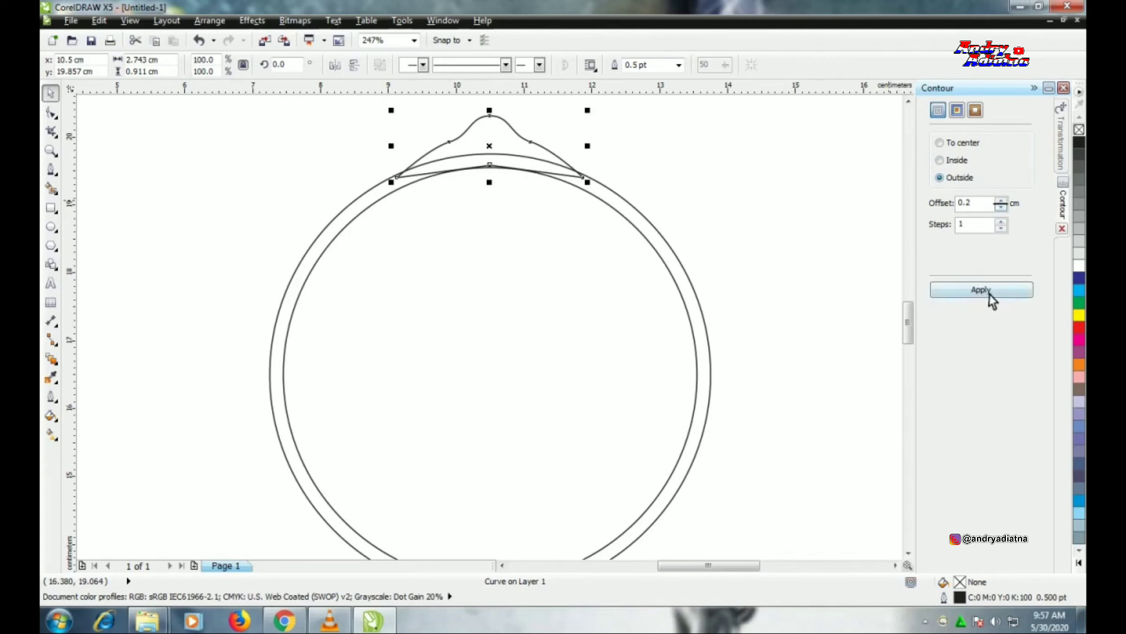
left_click(989, 293)
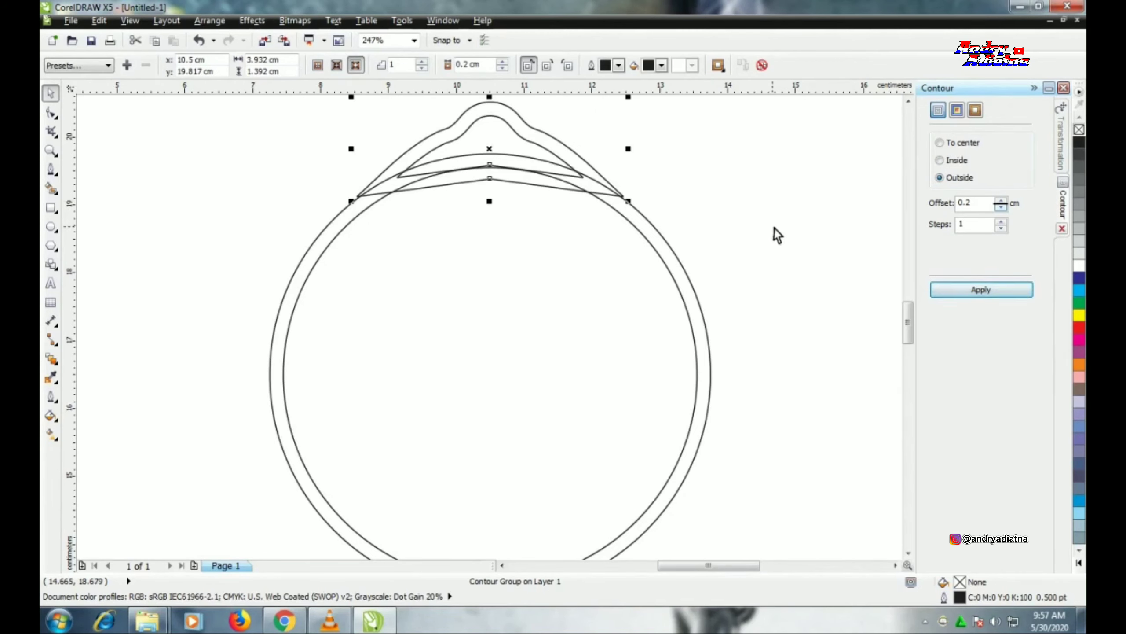
key("Down")
key("Down")
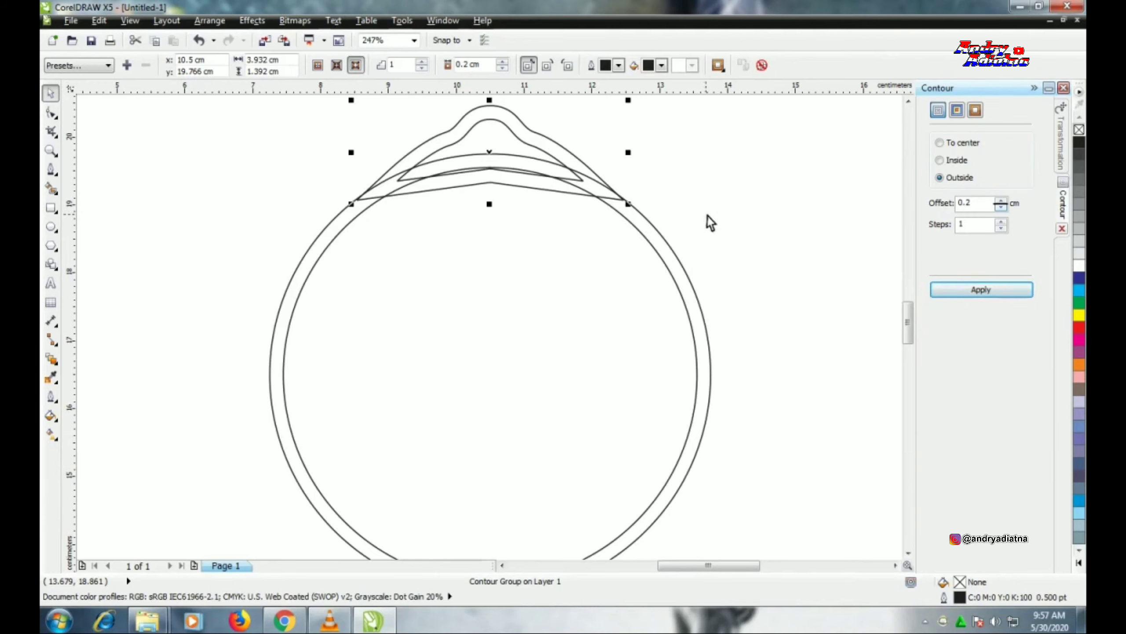
Trim the inner tab shape with the outer 6.5 cm circle.
left_click(708, 215)
left_click(544, 173)
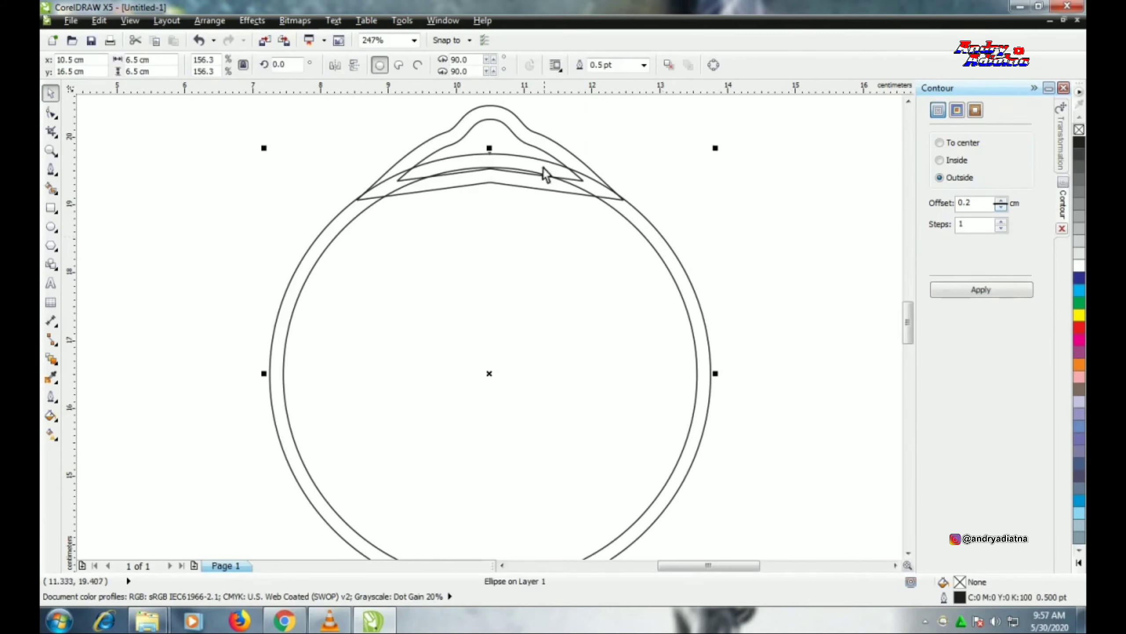
left_click(532, 134, "shift")
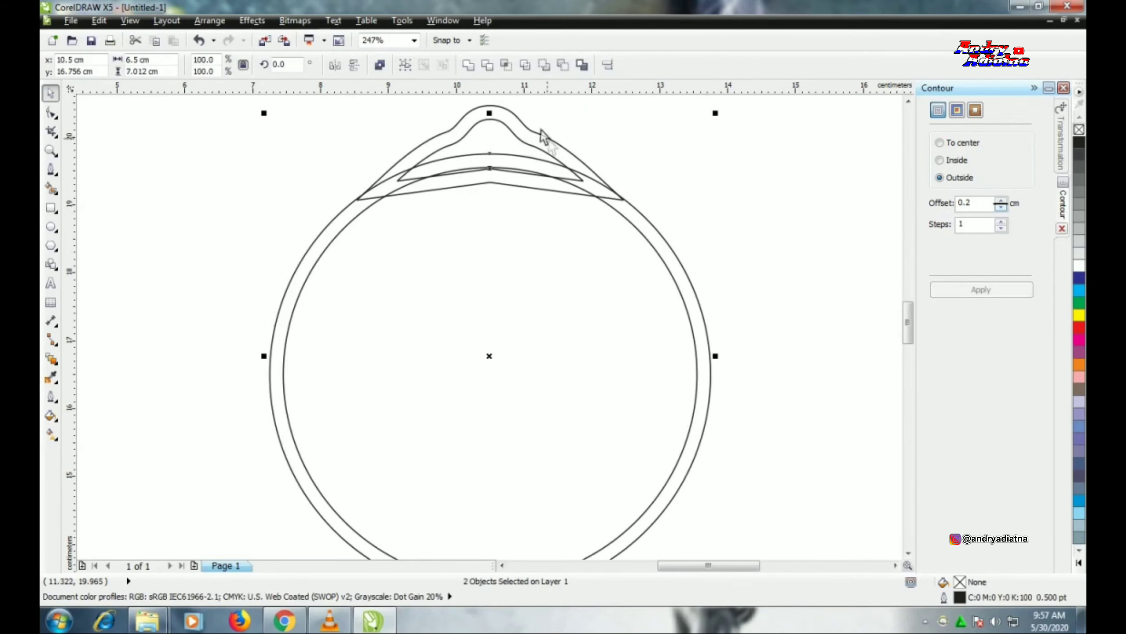
left_click(488, 65)
left_click(646, 226)
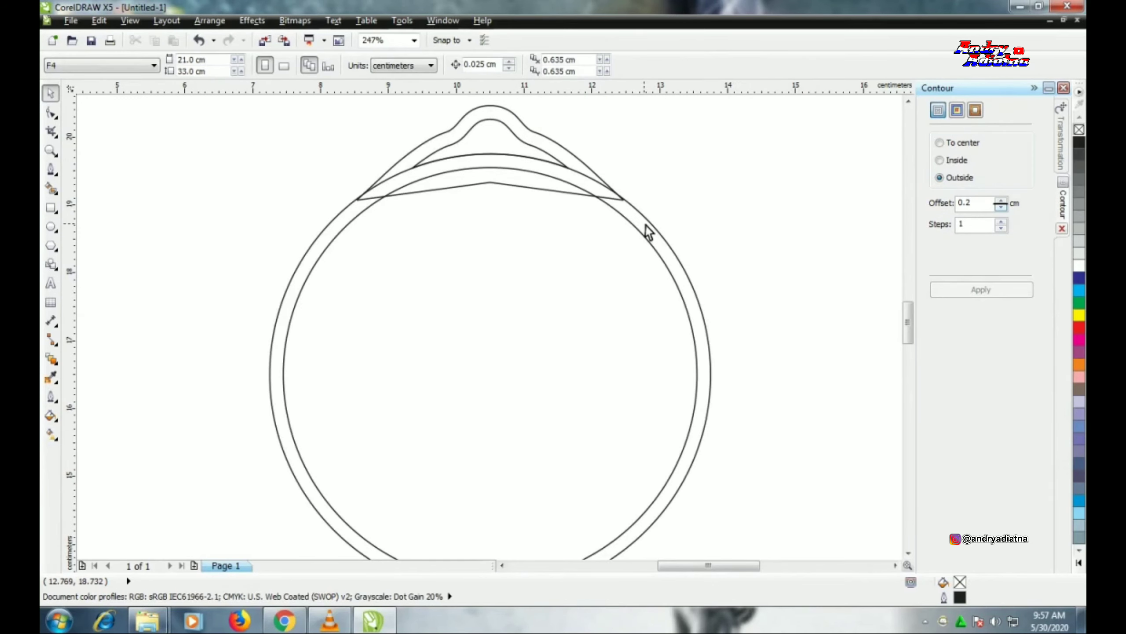
Weld the outer tab contour and the 6.5 cm circle into one outline.
left_click(635, 215)
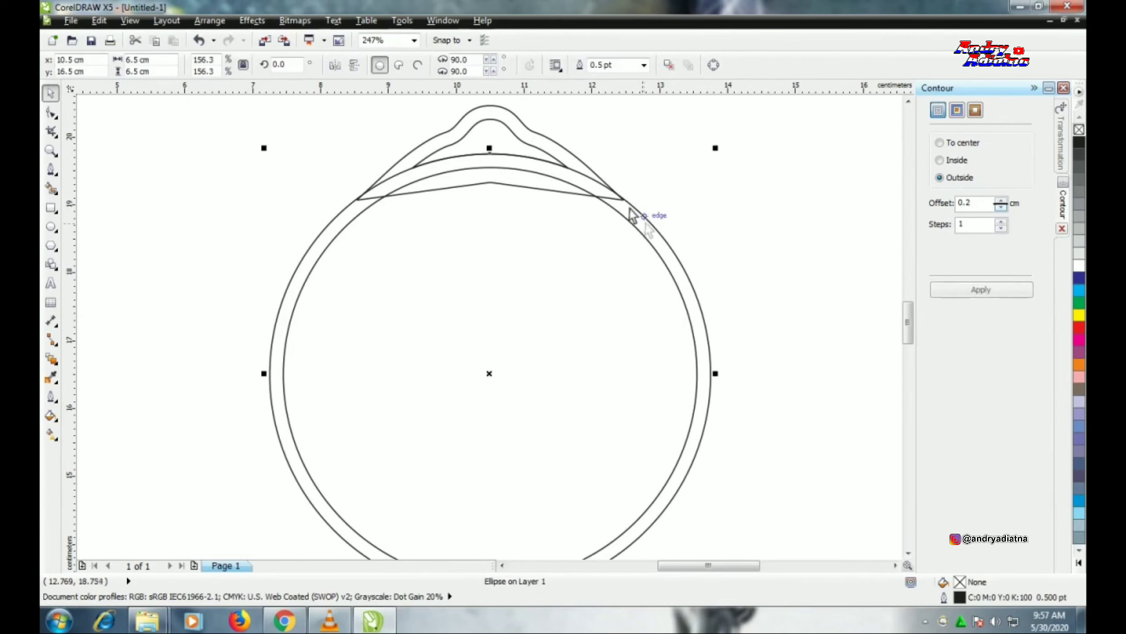
left_click(588, 168, "shift")
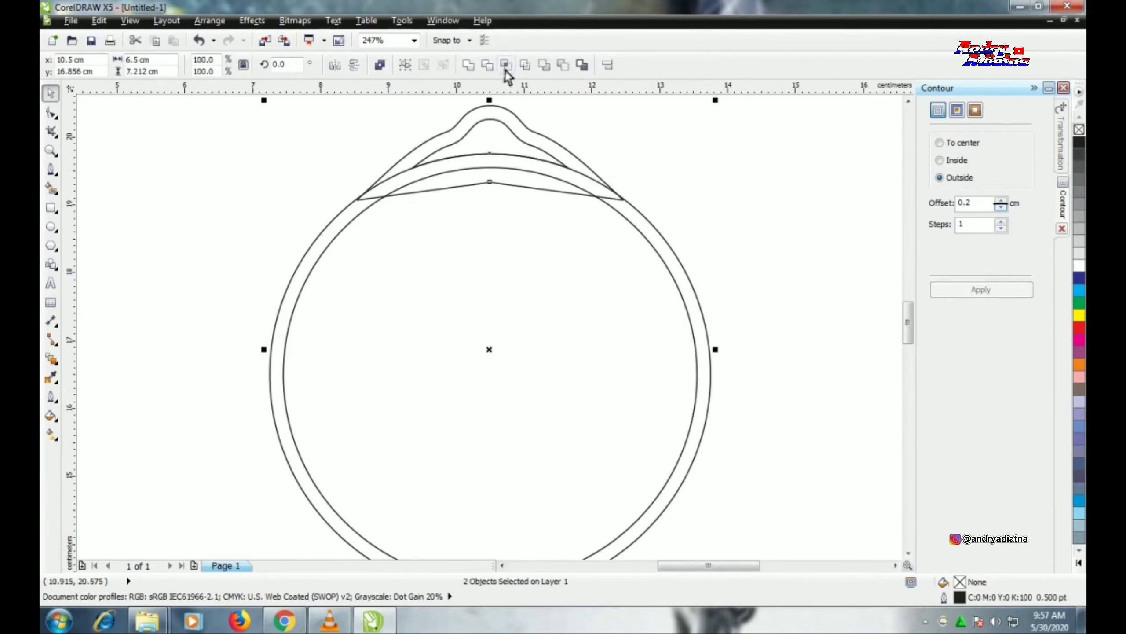
left_click(475, 69)
left_click(667, 152)
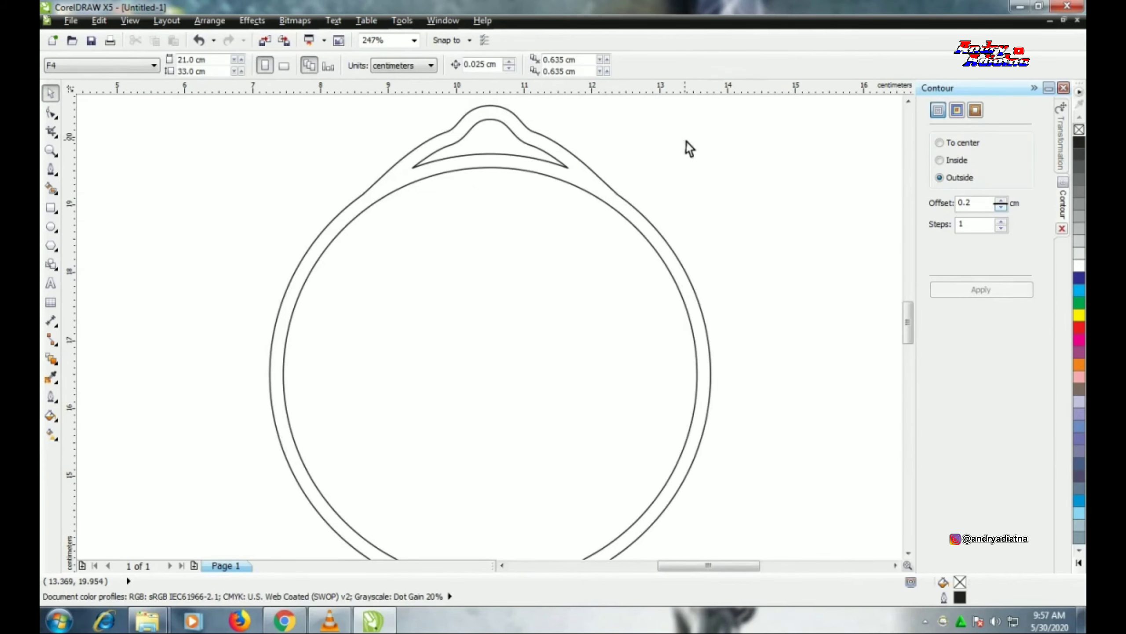
Draw a small circle about 0.19 cm across near the tab's peak and centre it horizontally on the inner tab shape.
left_click(50, 227)
left_click_drag(480, 131, 494, 144)
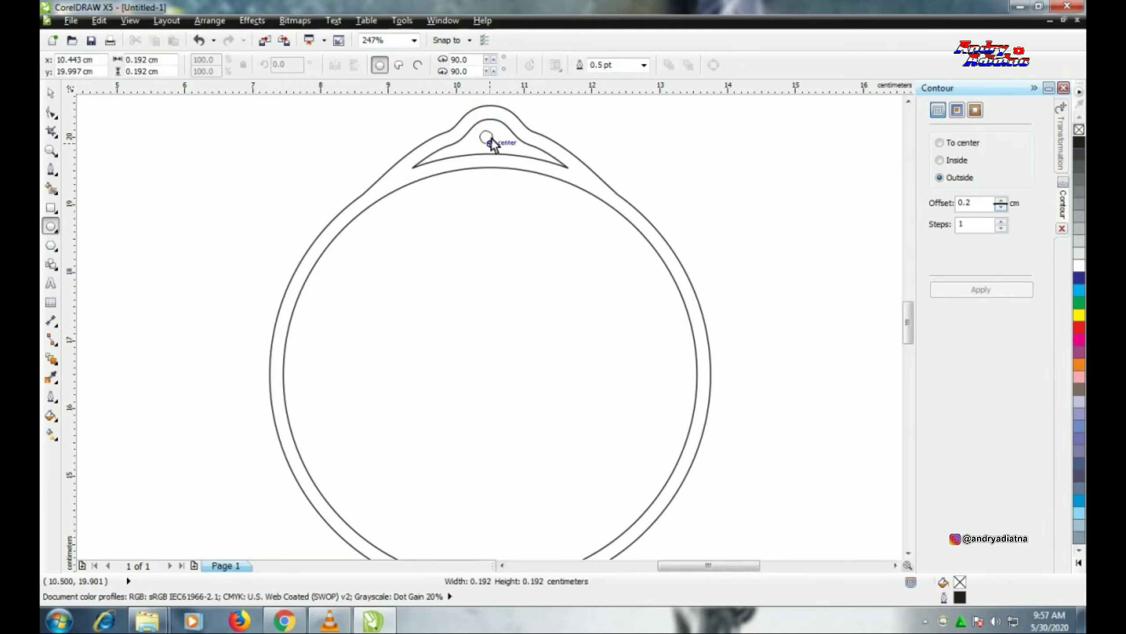
key("space")
left_click(528, 146, "shift")
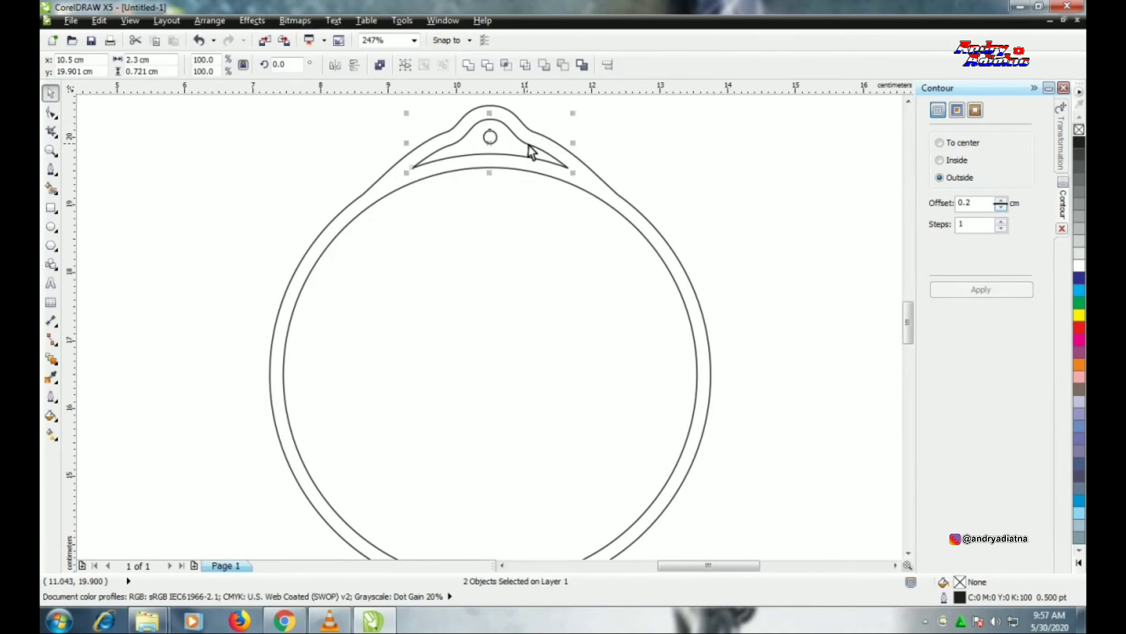
Fill the small circle in the tab with black.
left_click(531, 151, "shift")
left_click(1079, 147)
left_click(734, 165)
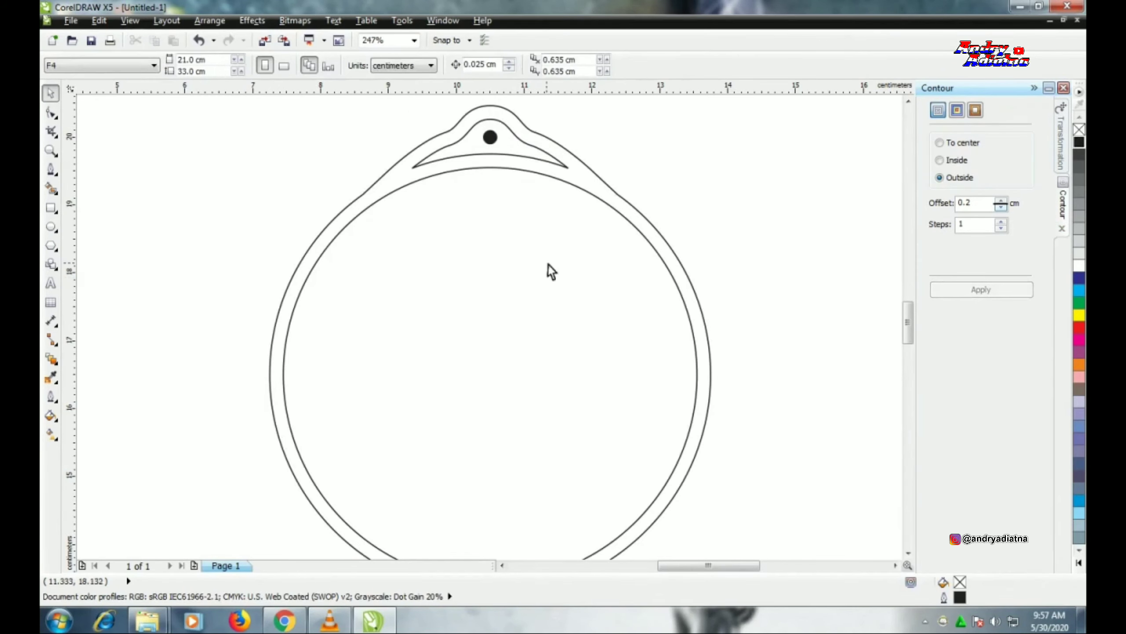
Fill the welded outer outline with white.
left_click(548, 265)
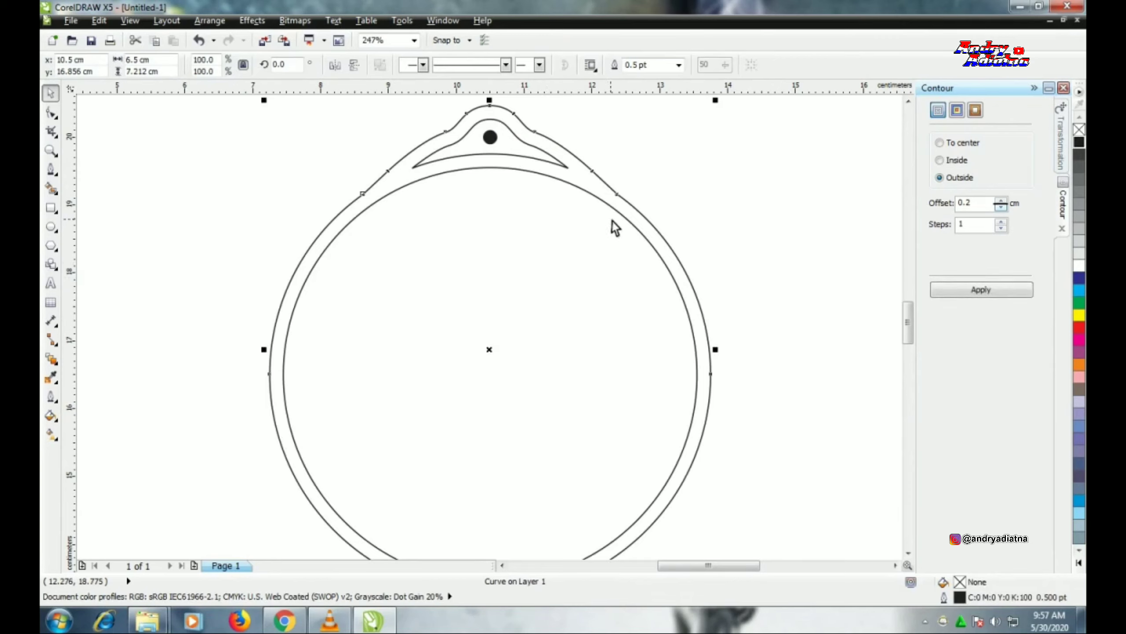
left_click(718, 197)
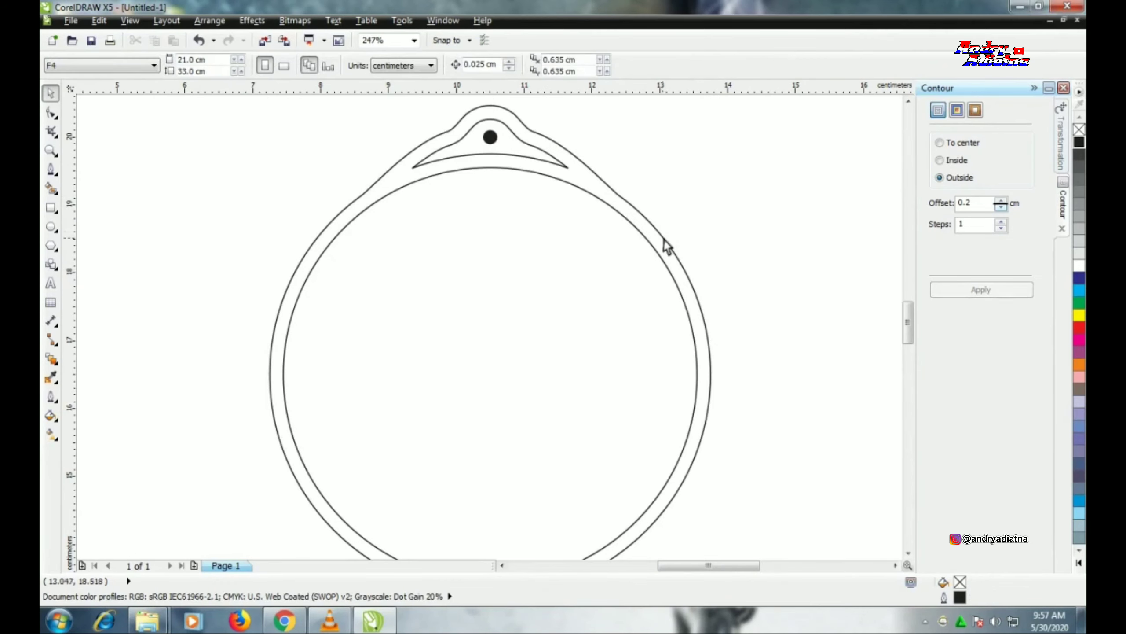
left_click(665, 240)
left_click(1079, 266)
Fill the inner 6.1 cm circle and the inner tab shape with black.
left_click(578, 361)
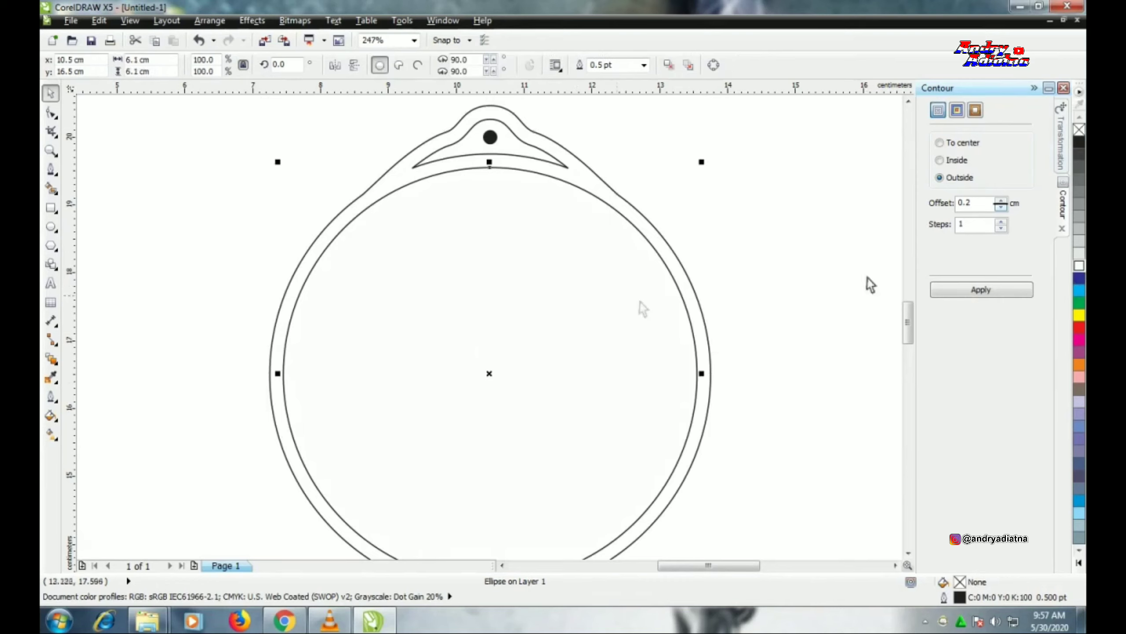
left_click(1079, 143)
left_click(740, 234)
left_click(541, 155)
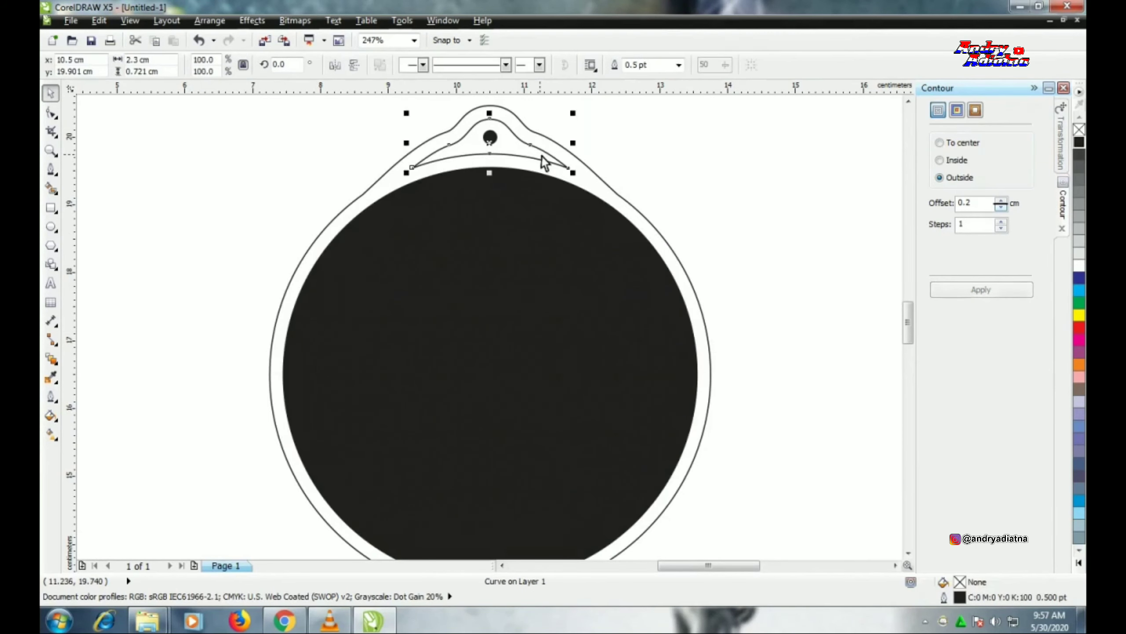
key("ctrl+r")
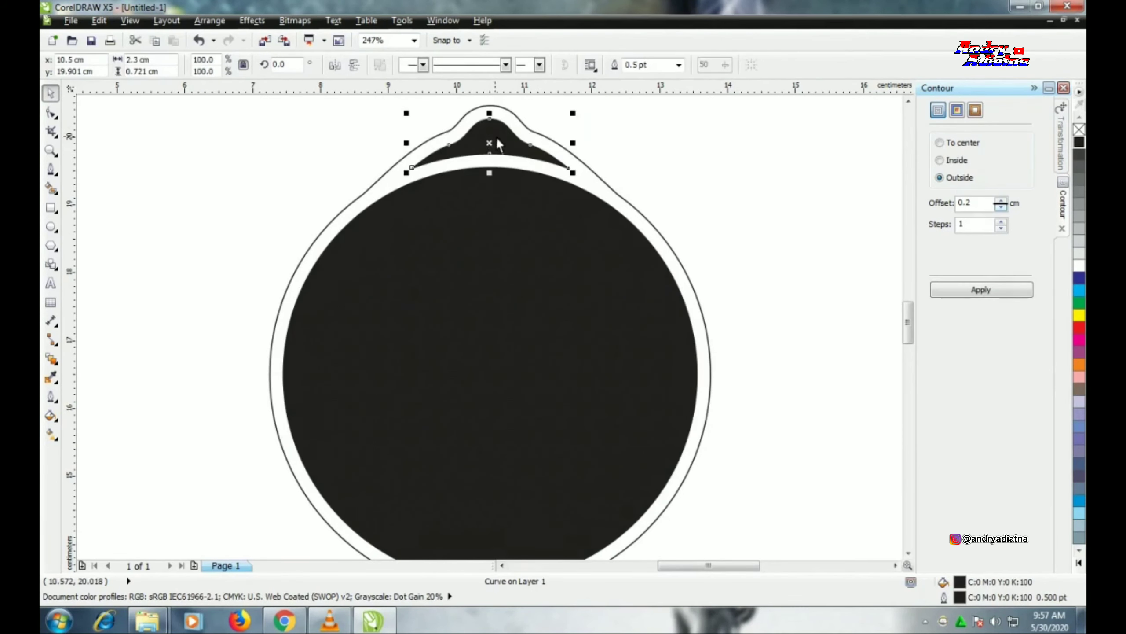
Give the small circle in the tab a white outline.
left_click(496, 137)
right_click(1079, 266)
left_click(740, 206)
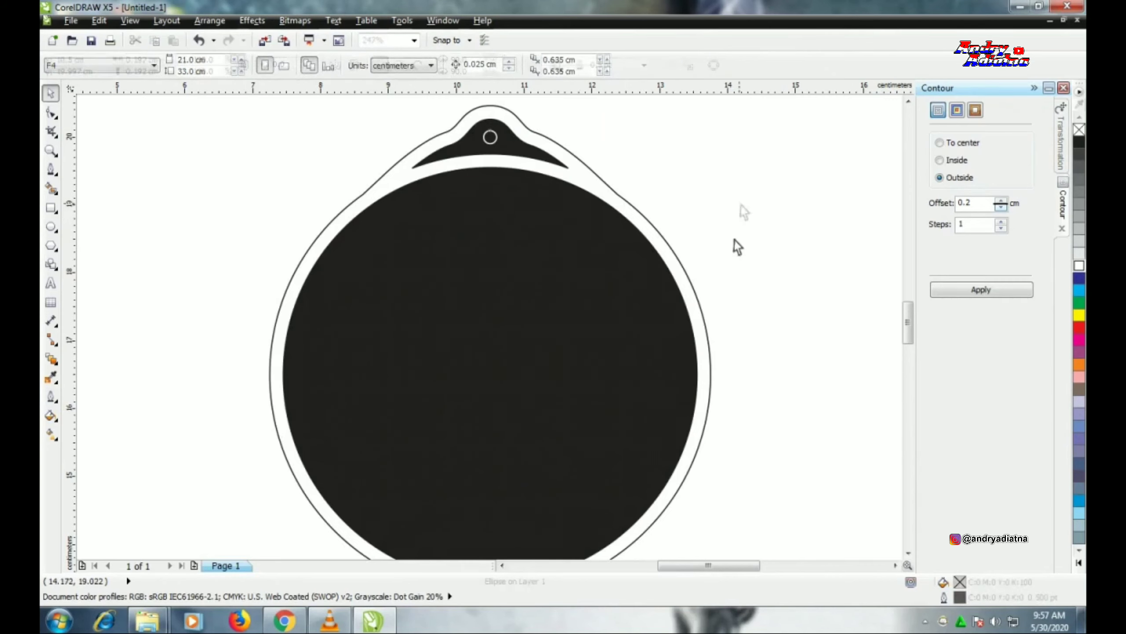
Create a concentric duplicate of the large black circle scaled to 73.5 %, about 4.48 cm across, and select it.
left_click(643, 284)
left_click(791, 210)
left_click(523, 422)
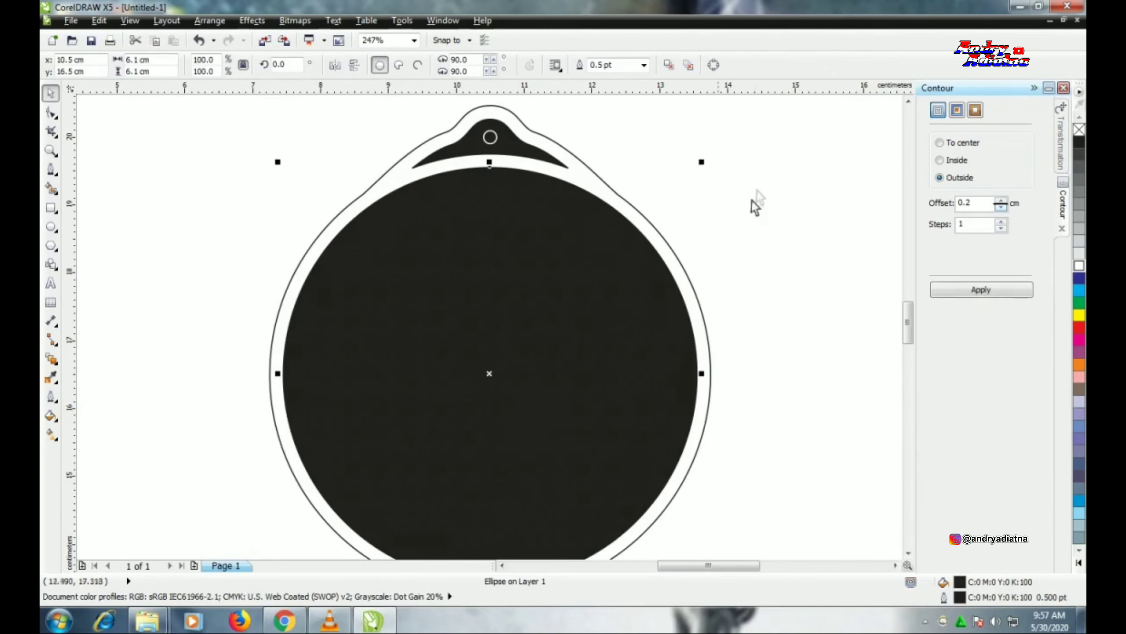
left_click_drag(704, 162, 661, 203)
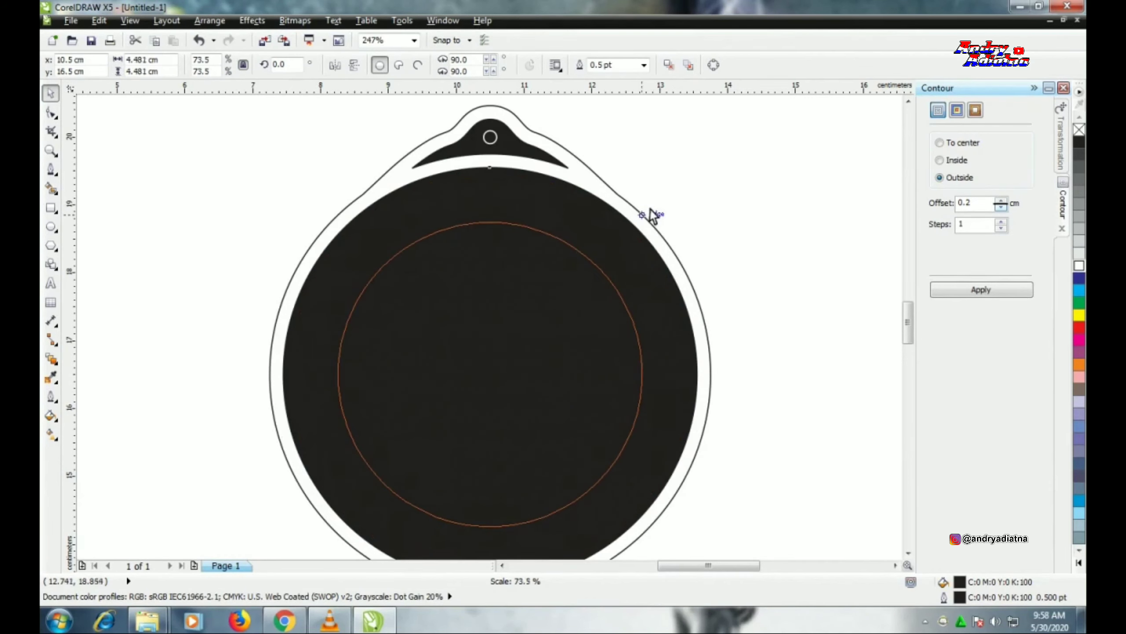
left_click(733, 169)
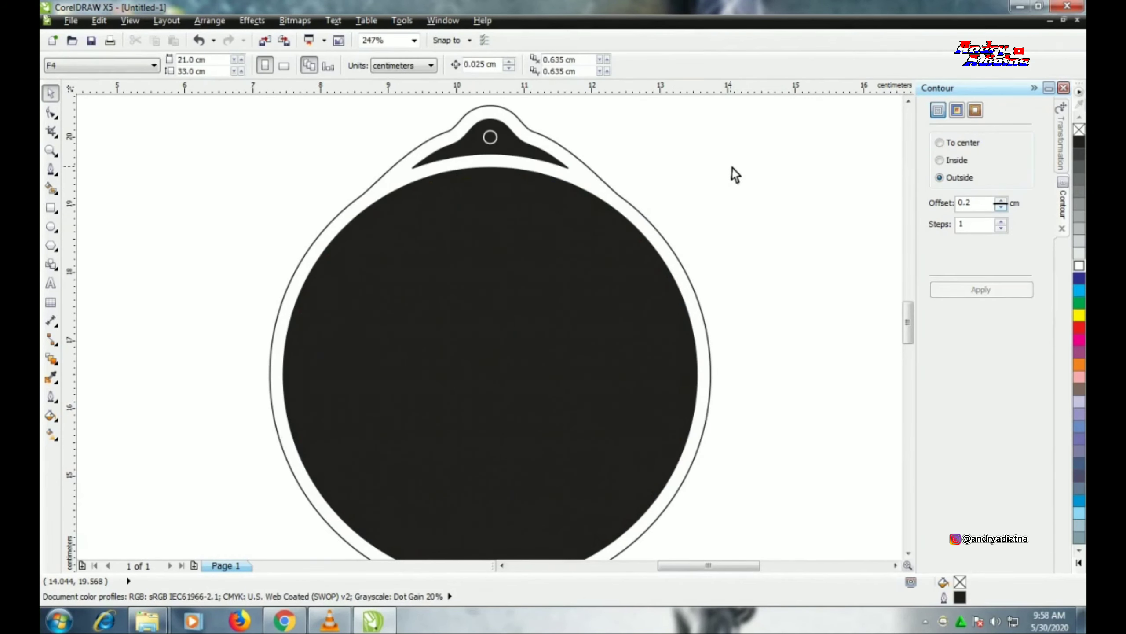
left_click(486, 496)
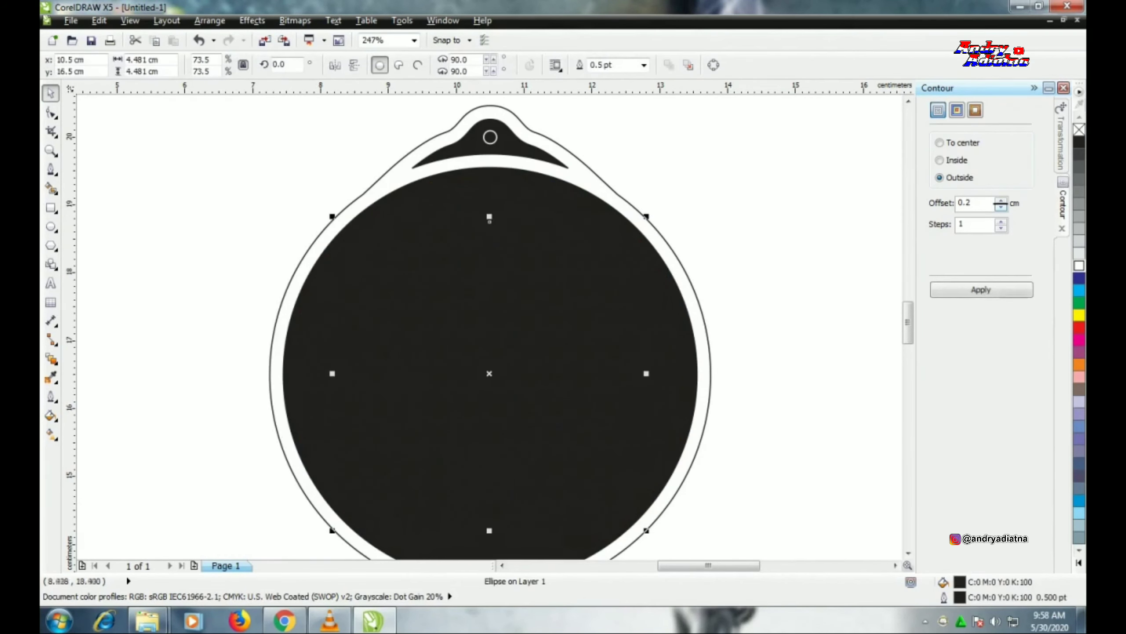
Give the 4.48 cm inner circle a white outline.
right_click(1080, 264)
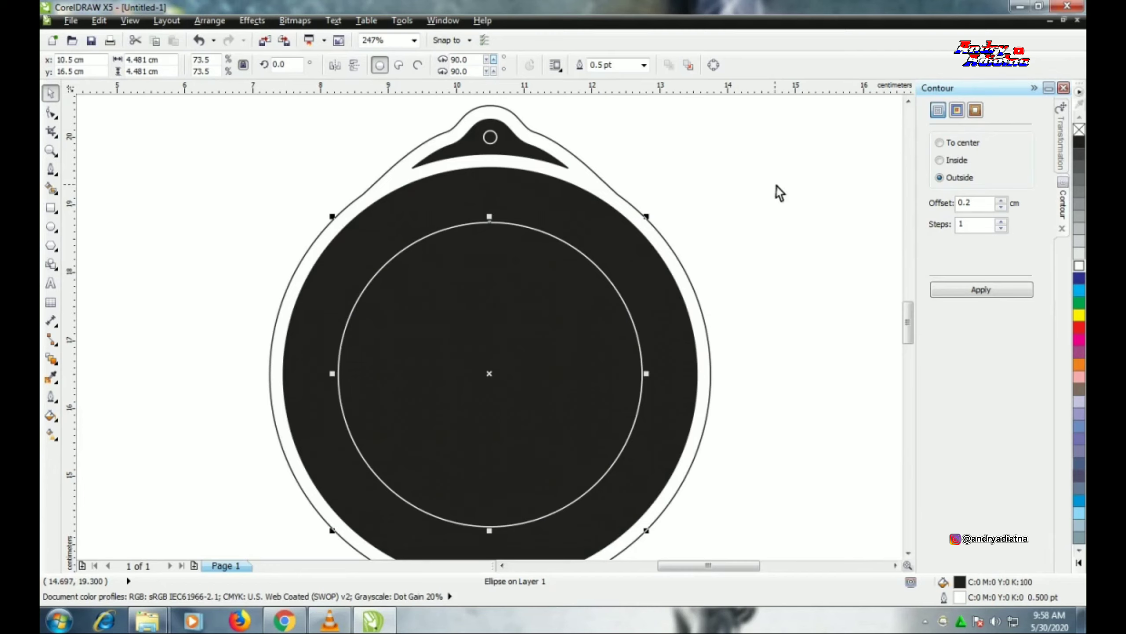
left_click(751, 231)
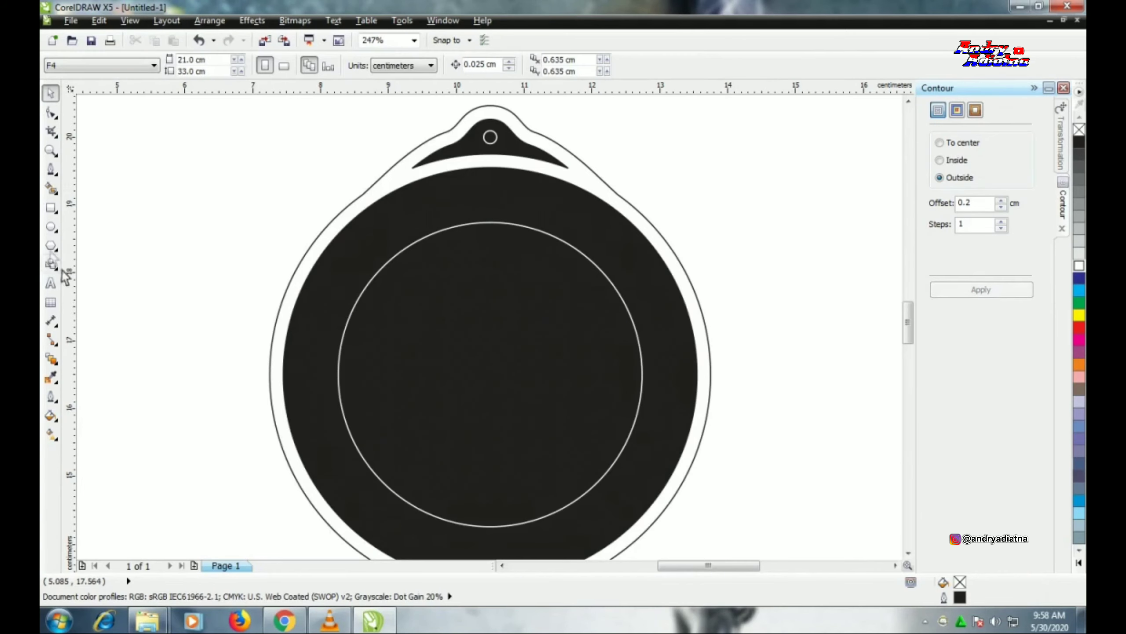
Add the artistic text "SPECIAL" beside the medallion's upper part.
left_click(51, 283)
left_click(195, 235)
type("S")
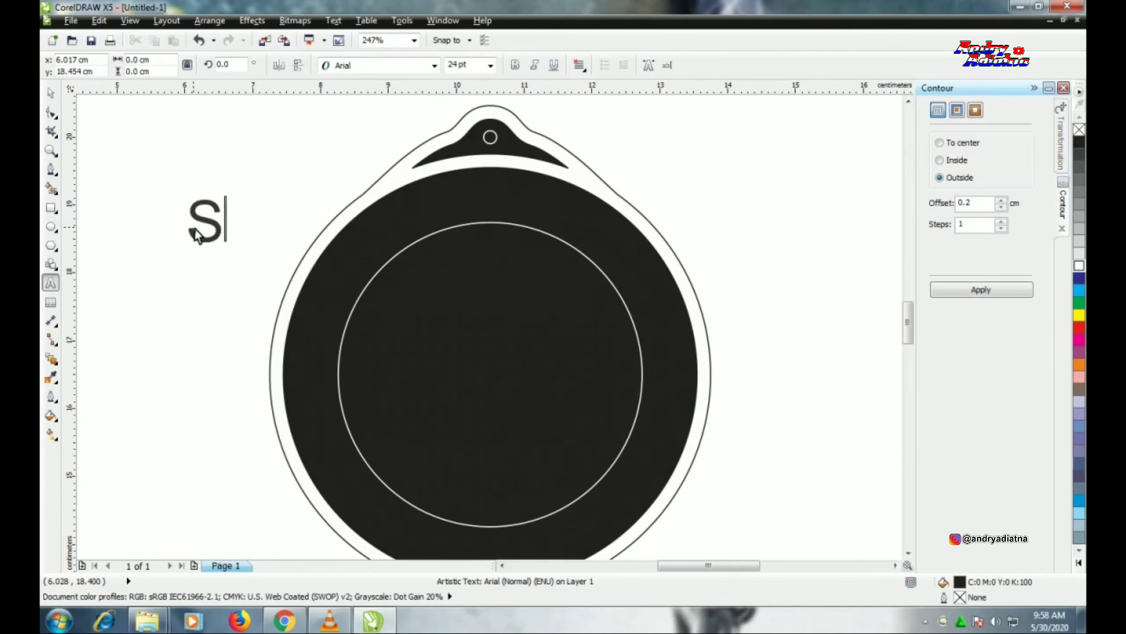
type("PECIA")
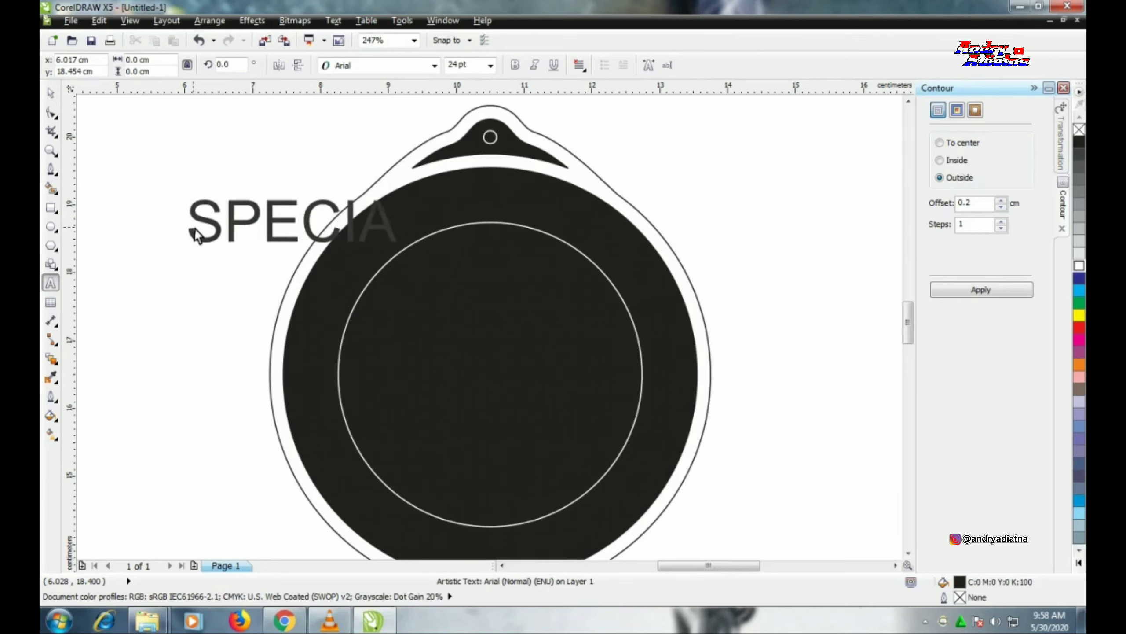
type("L")
key("ctrl+space")
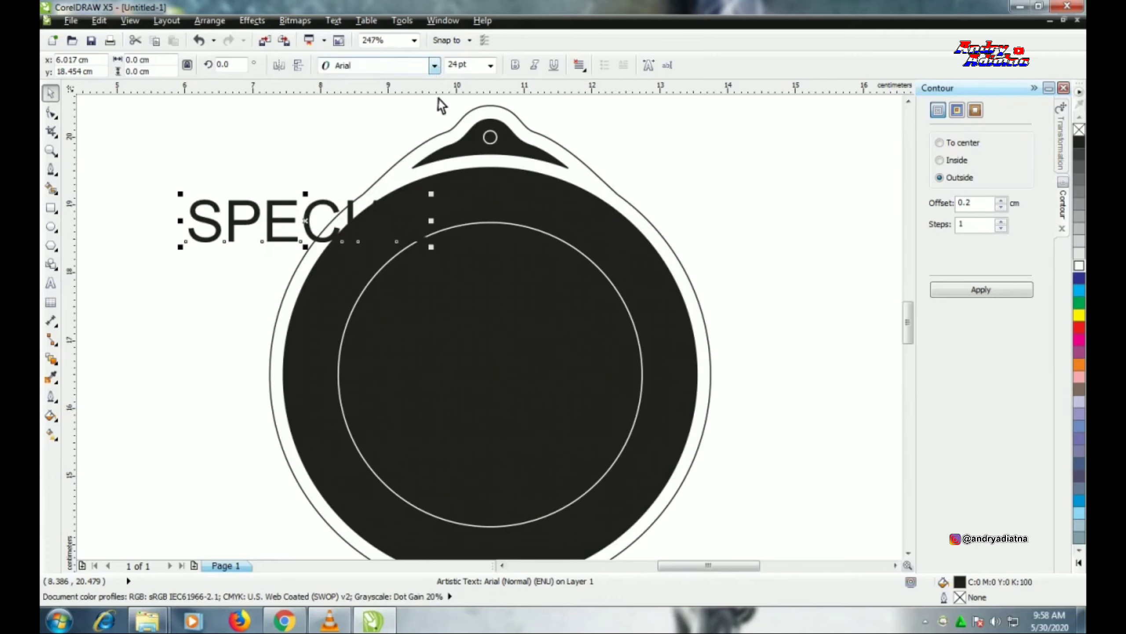
Set the SPECIAL text to the AucoinExtBol font and fill it with white.
left_click(434, 66)
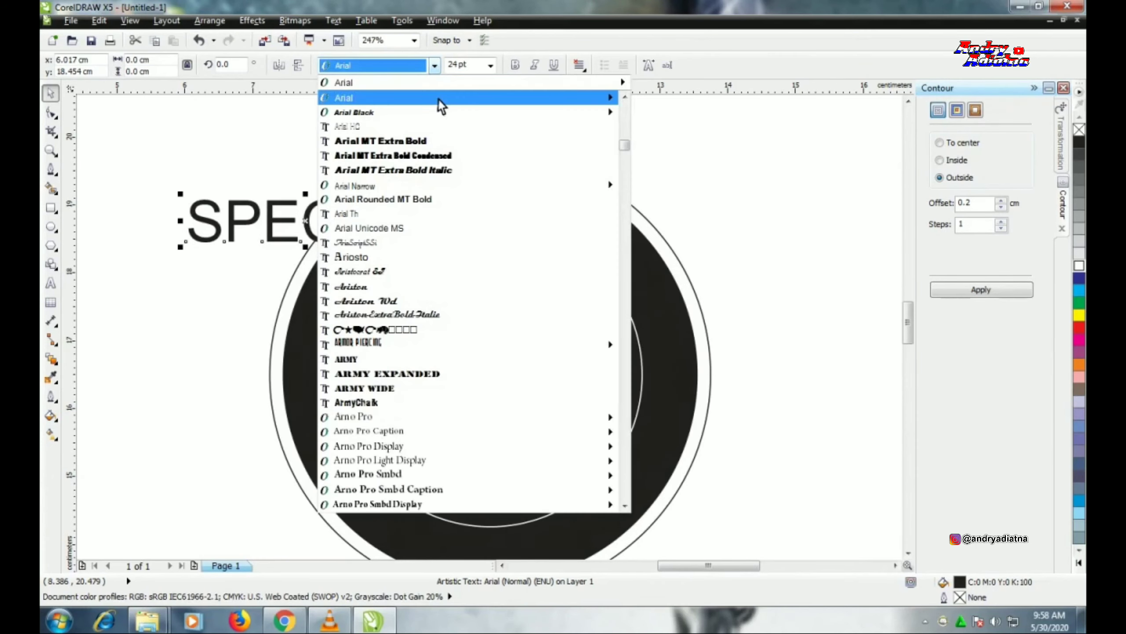
mouse_move(433, 449)
scroll(433, 449, "down", 12)
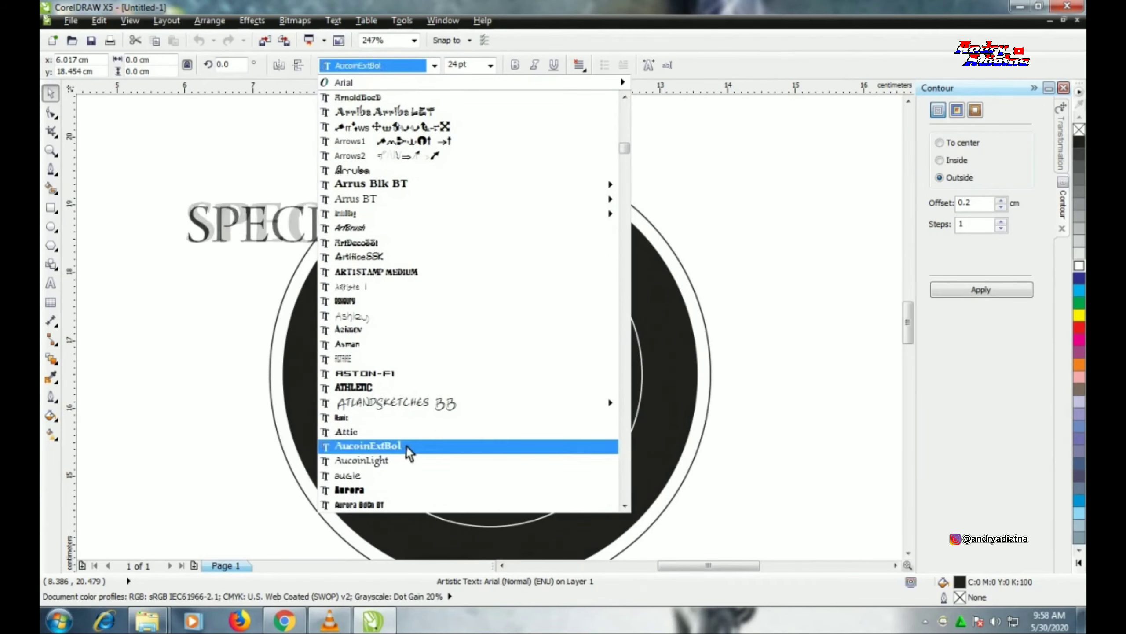
left_click(406, 445)
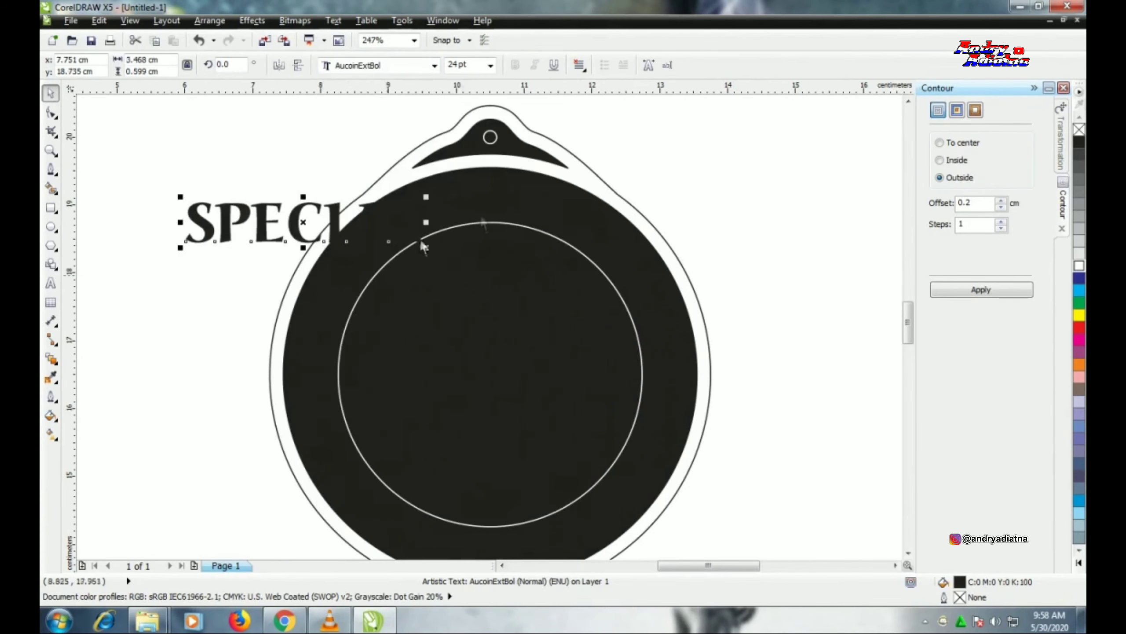
left_click(1079, 265)
Fit the SPECIAL text to the inner circle's path, arched along the top of the black ring.
left_click(334, 21)
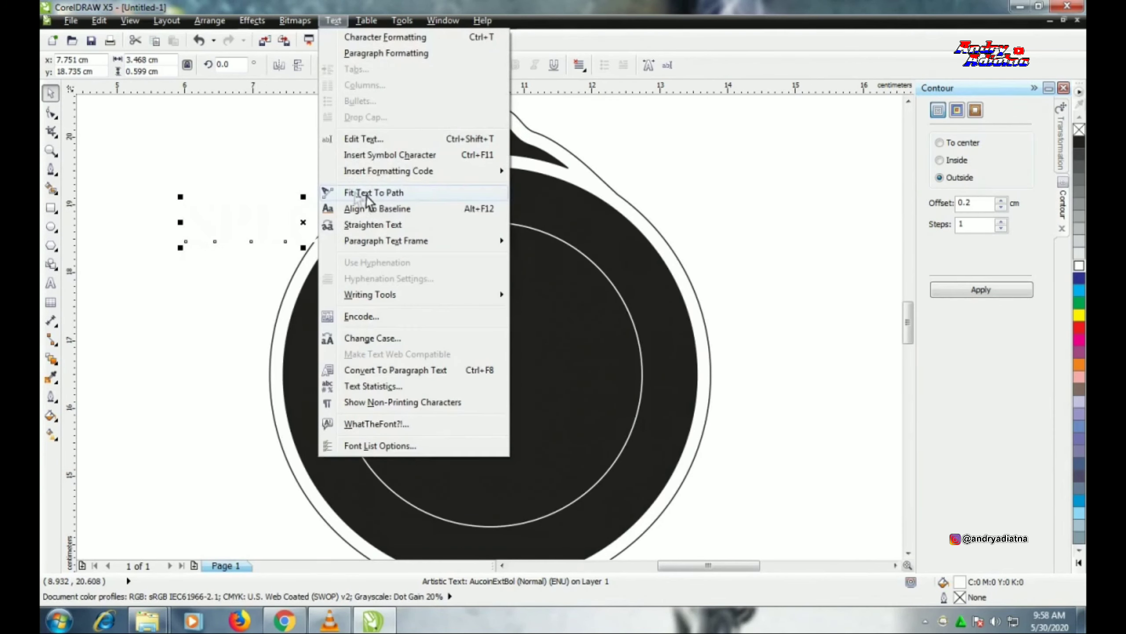
left_click(398, 198)
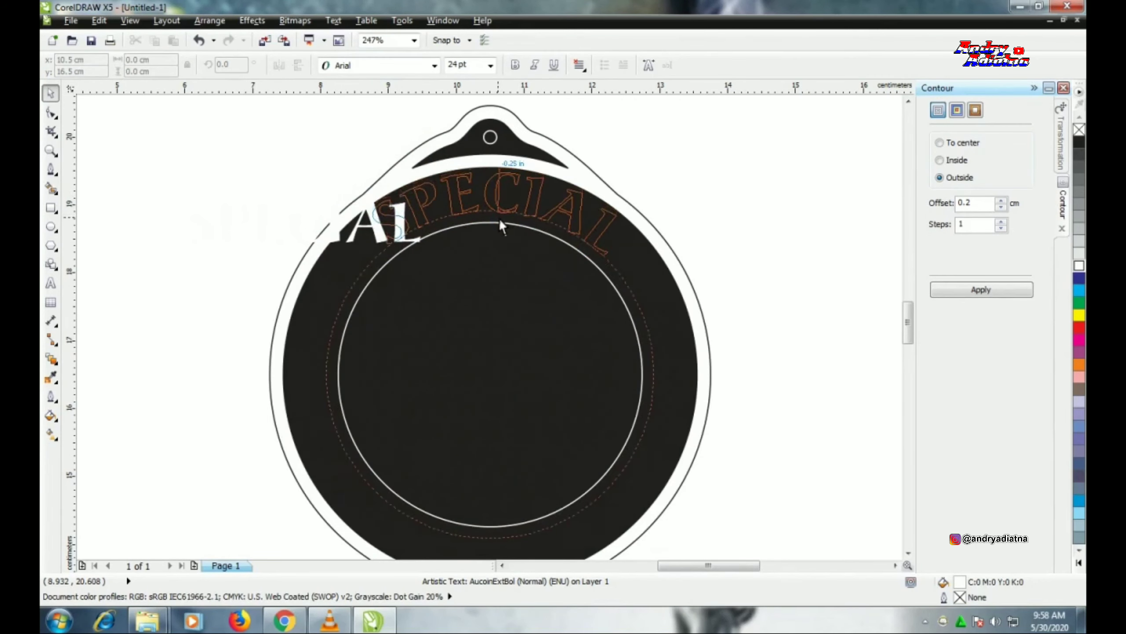
left_click(499, 218)
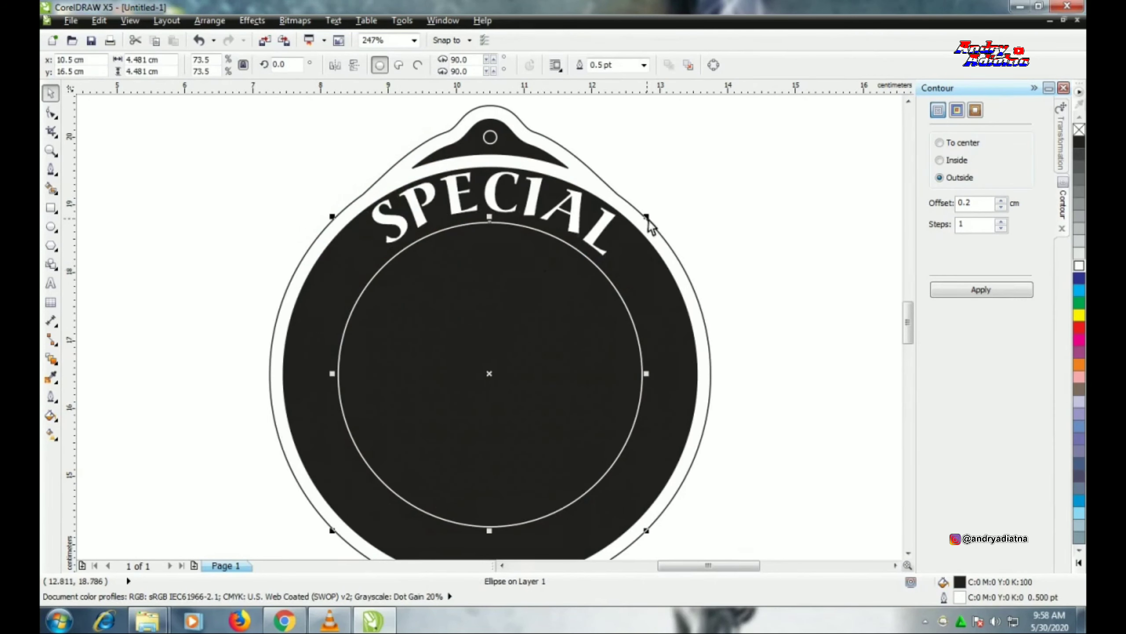
Shrink the inner circle concentrically to about 4.22 cm and lower the curved SPECIAL text slightly toward it.
left_click_drag(646, 217, 637, 225)
key("Escape")
left_click(489, 193)
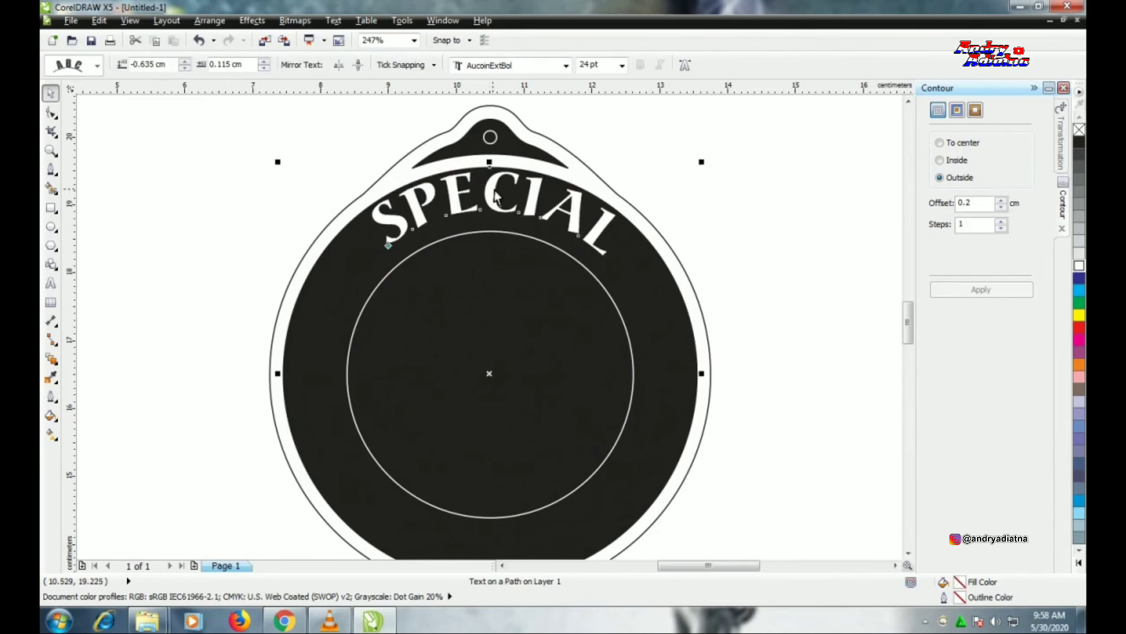
left_click(493, 190)
left_click_drag(493, 190, 500, 222)
left_click(699, 140)
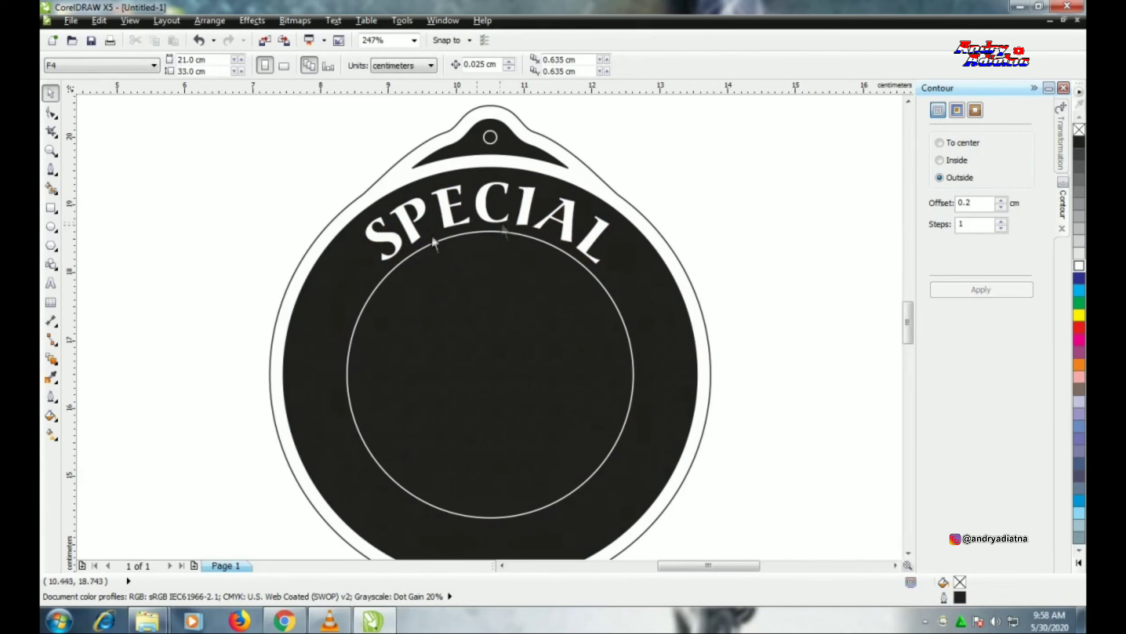
Draw a five-pointed star about 0.35 cm wide and place it just past the L of SPECIAL.
left_click(49, 247)
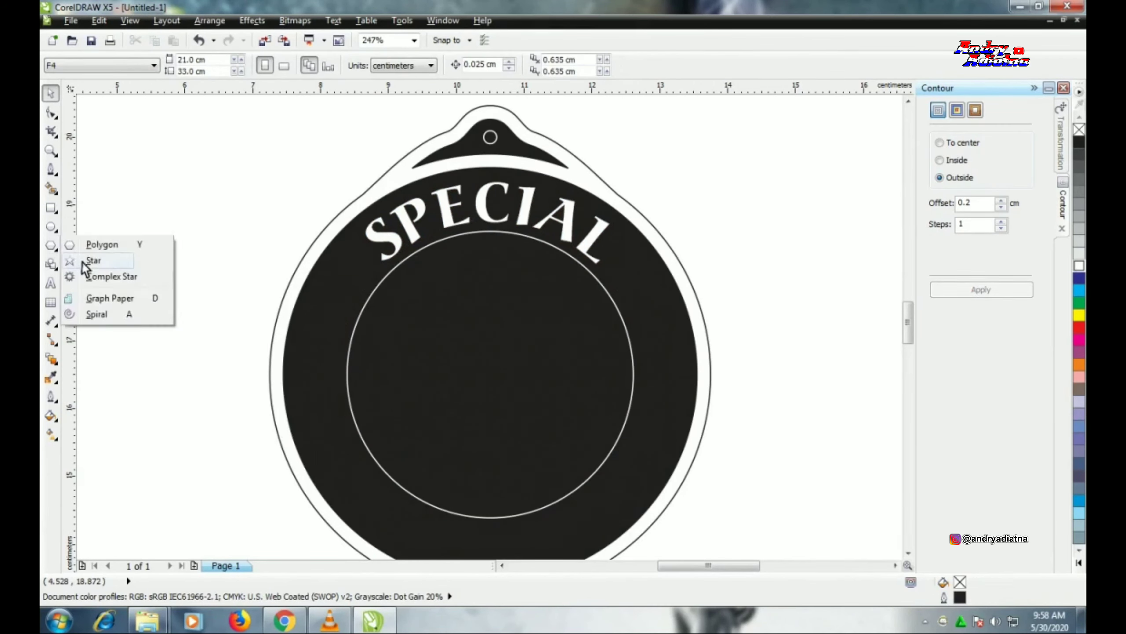
left_click(95, 257)
left_click_drag(335, 261, 357, 286)
key("space")
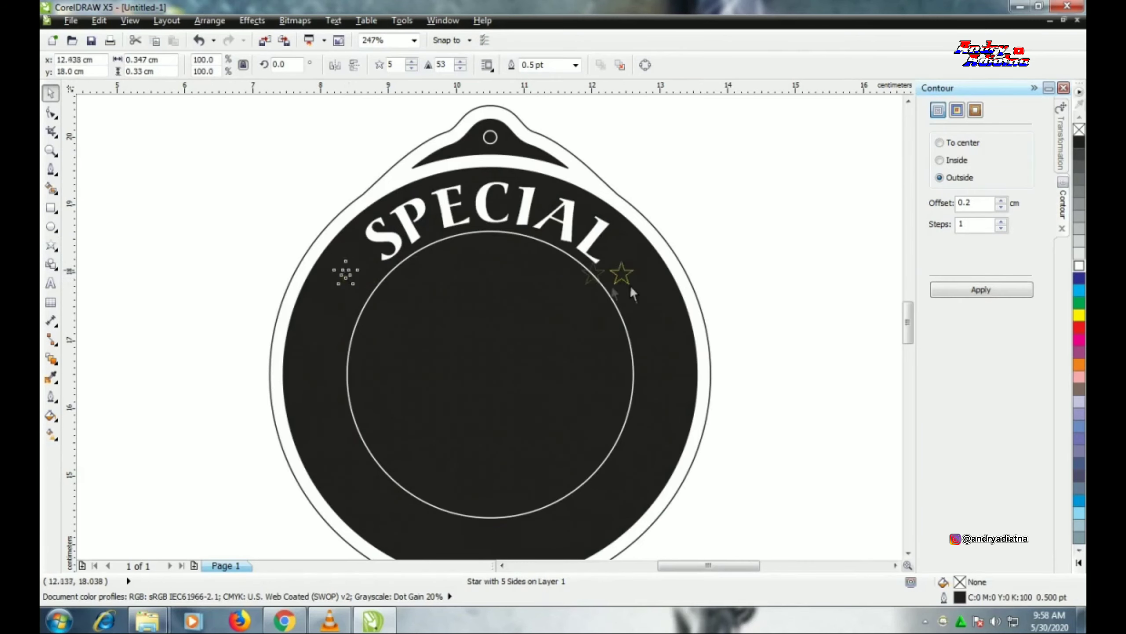
left_click_drag(631, 285, 631, 286)
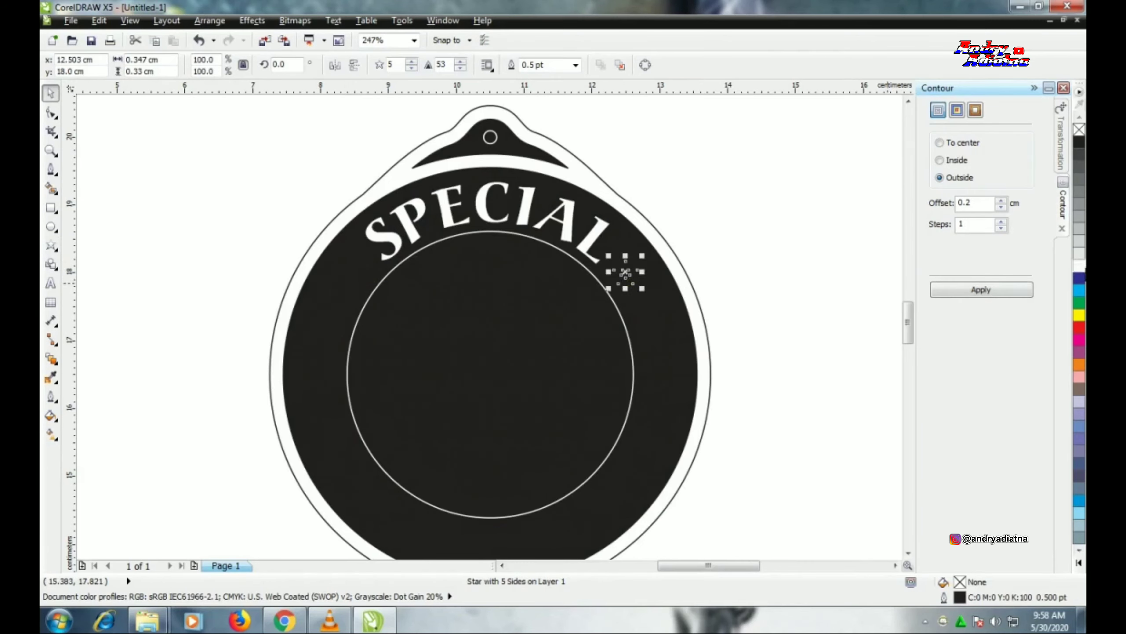
Fill the star with white, enlarge it to about 0.4 cm wide and nudge it slightly away from the L.
left_click(1080, 266)
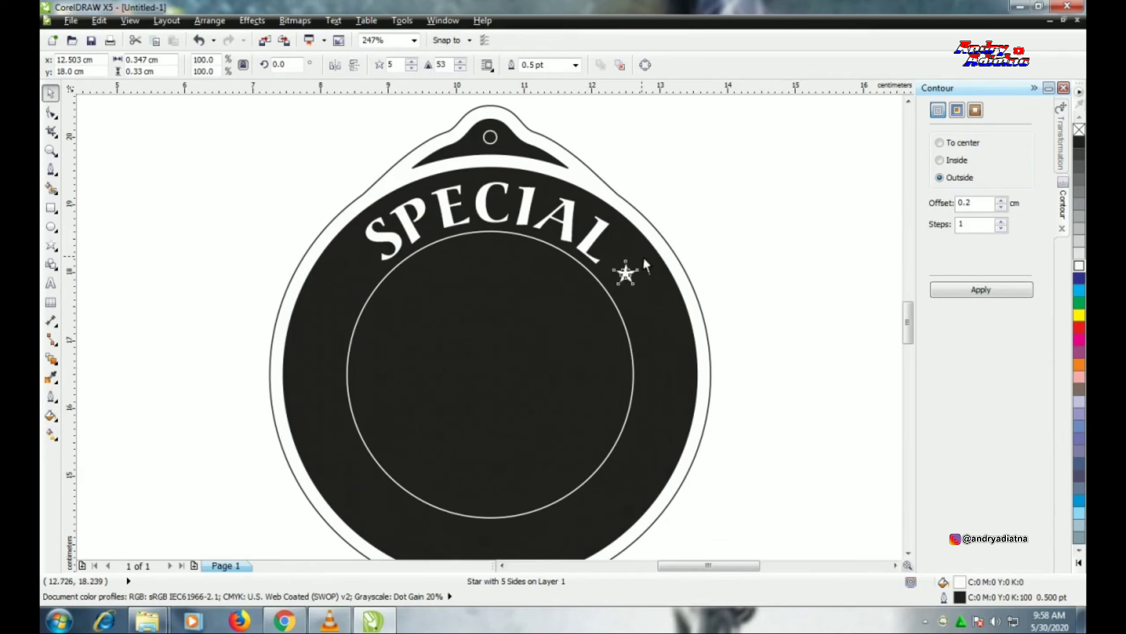
left_click_drag(642, 257, 646, 253)
key("Right")
key("Right")
key("Right")
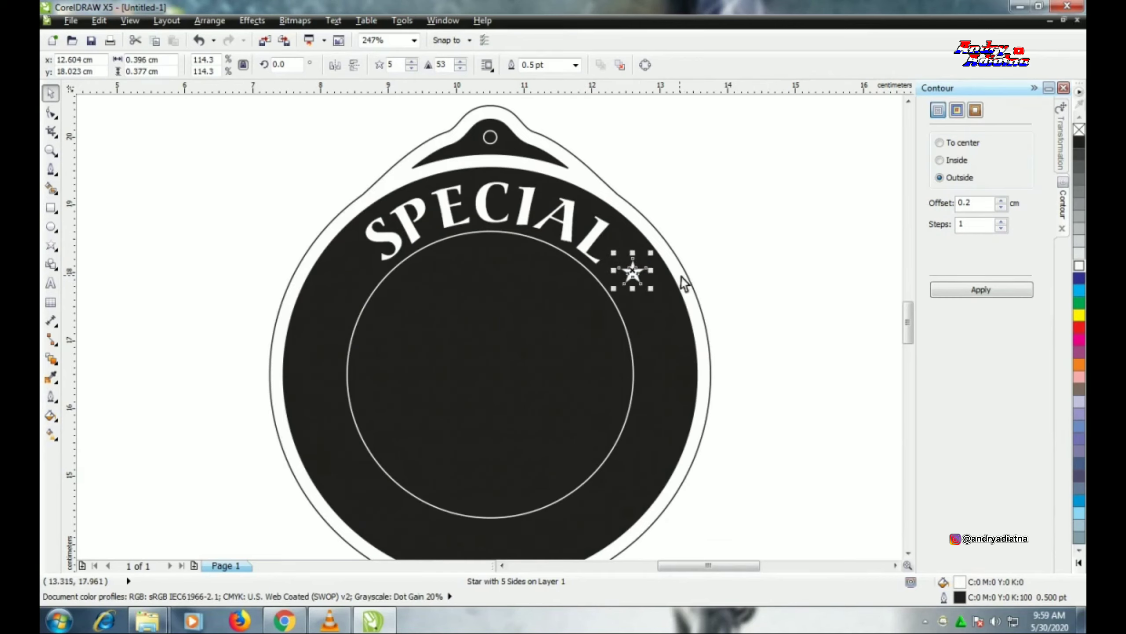
Place a copy of the star before the S of SPECIAL and group the two stars.
left_click_drag(633, 270, 358, 302)
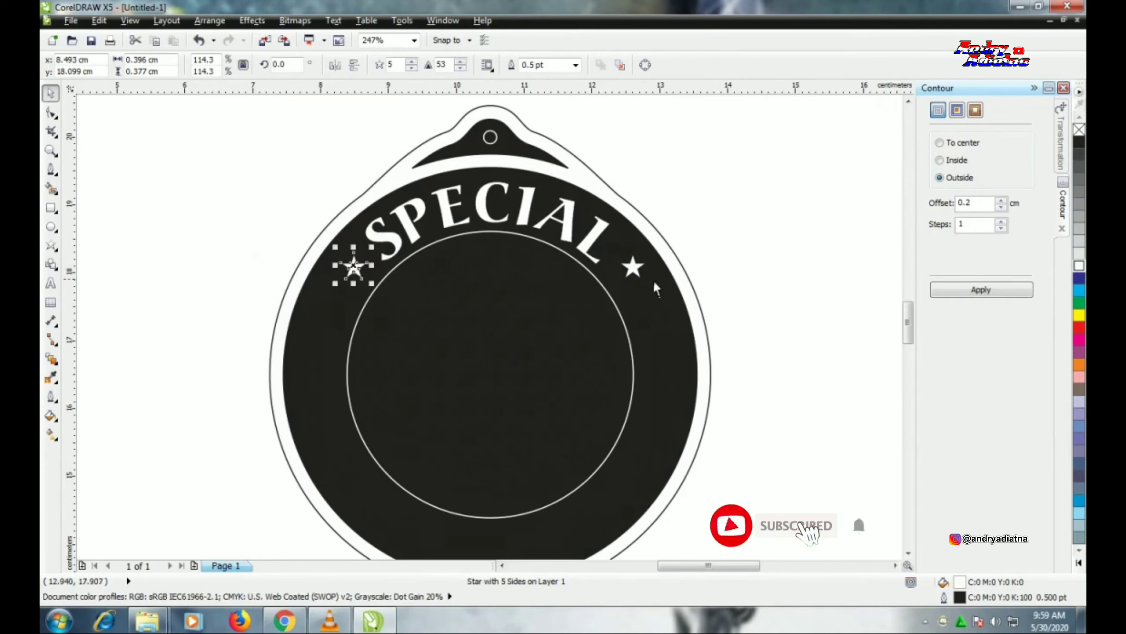
left_click(636, 271, "shift")
key("ctrl+g")
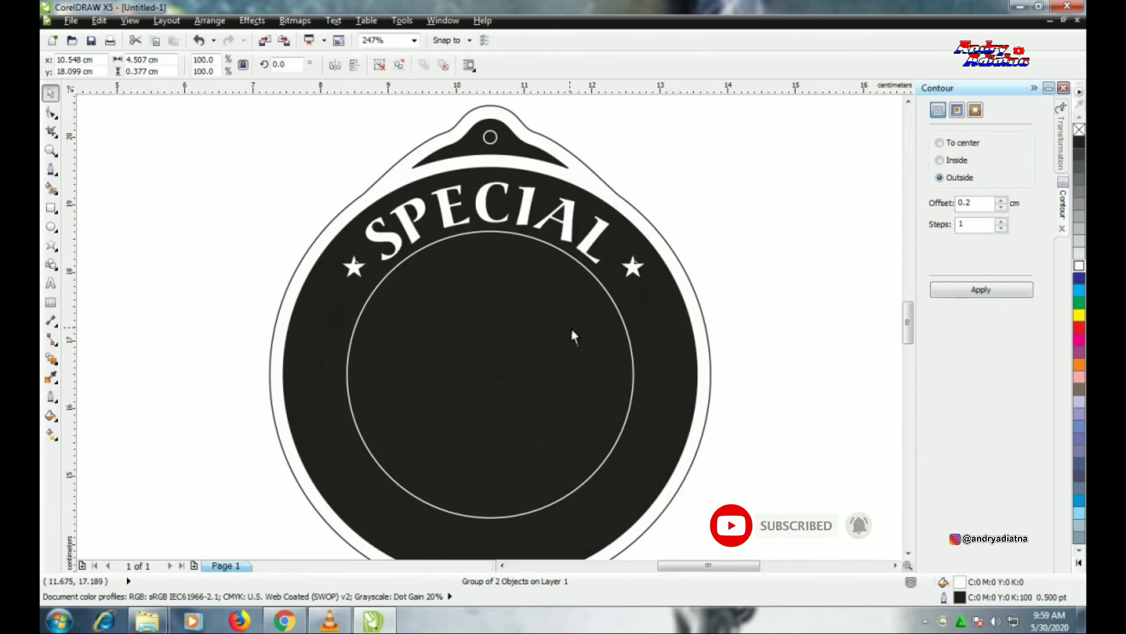
Centre the group of two stars horizontally on the black circle.
left_click(571, 327, "shift")
key("c")
left_click(805, 210)
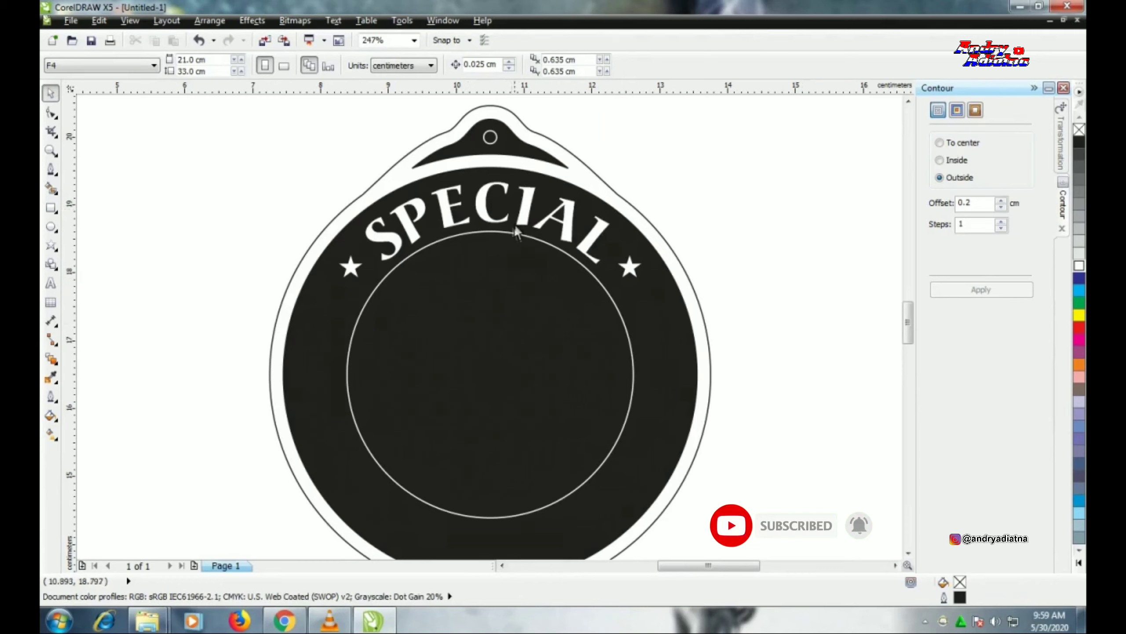
Duplicate the inner circle concentrically at about 4 cm and widen the copy into an ellipse about 4.22 cm wide.
left_click(436, 275)
left_click_drag(640, 224, 632, 228)
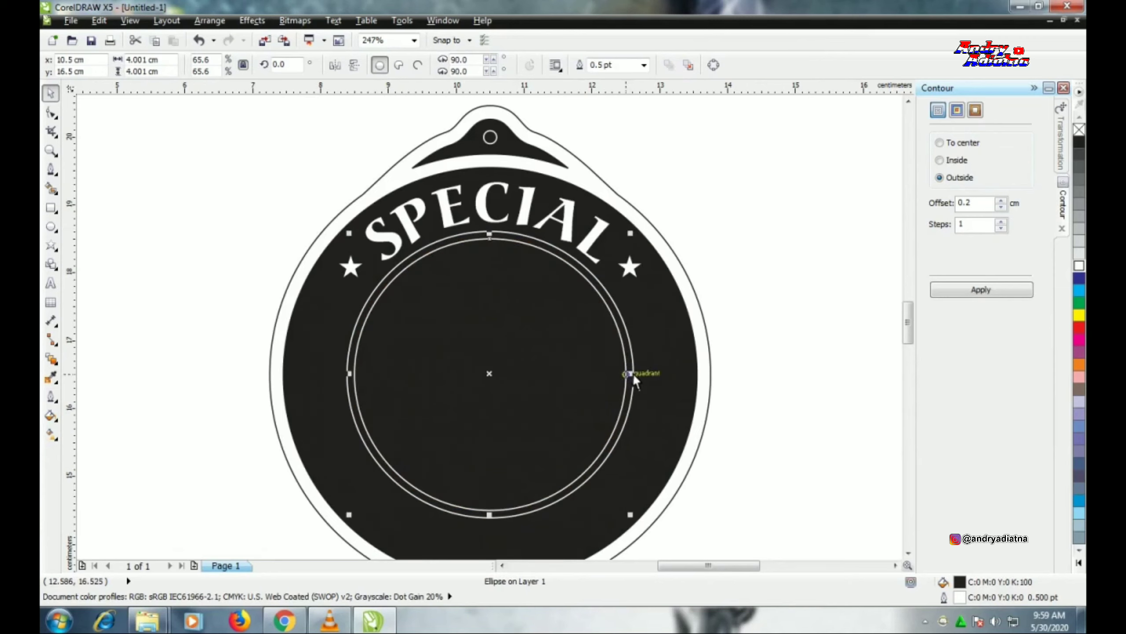
left_click_drag(632, 373, 639, 371)
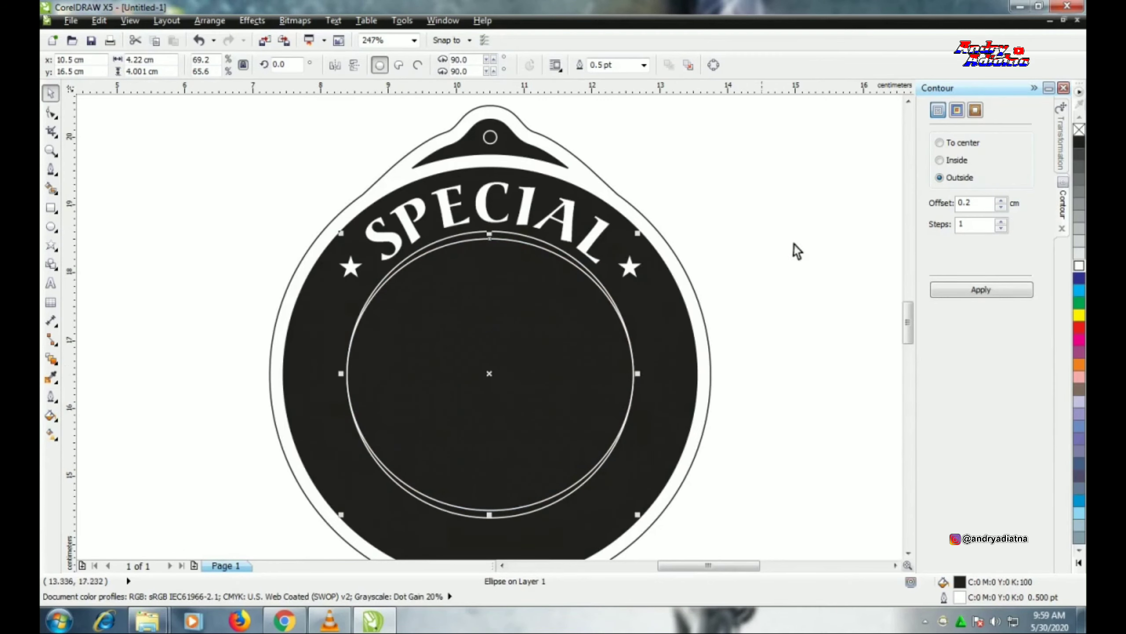
left_click(815, 236)
Fill the 4.22 cm circle with white and give the ellipse inside it a black outline.
left_click(512, 233)
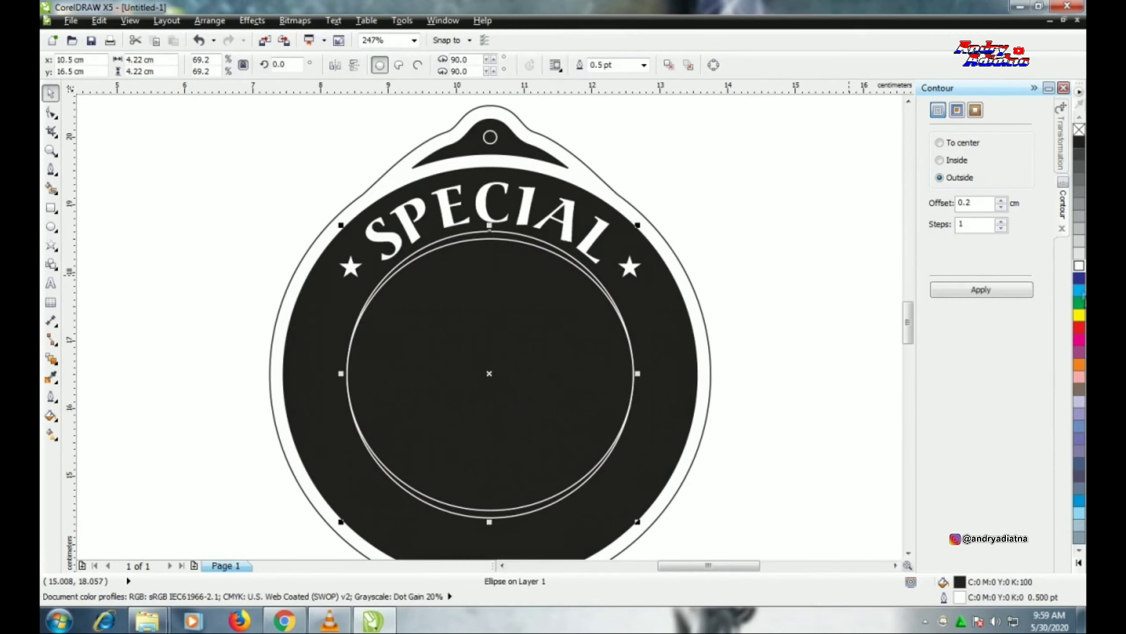
left_click(1079, 265)
key("ctrl+z")
key("ctrl+z")
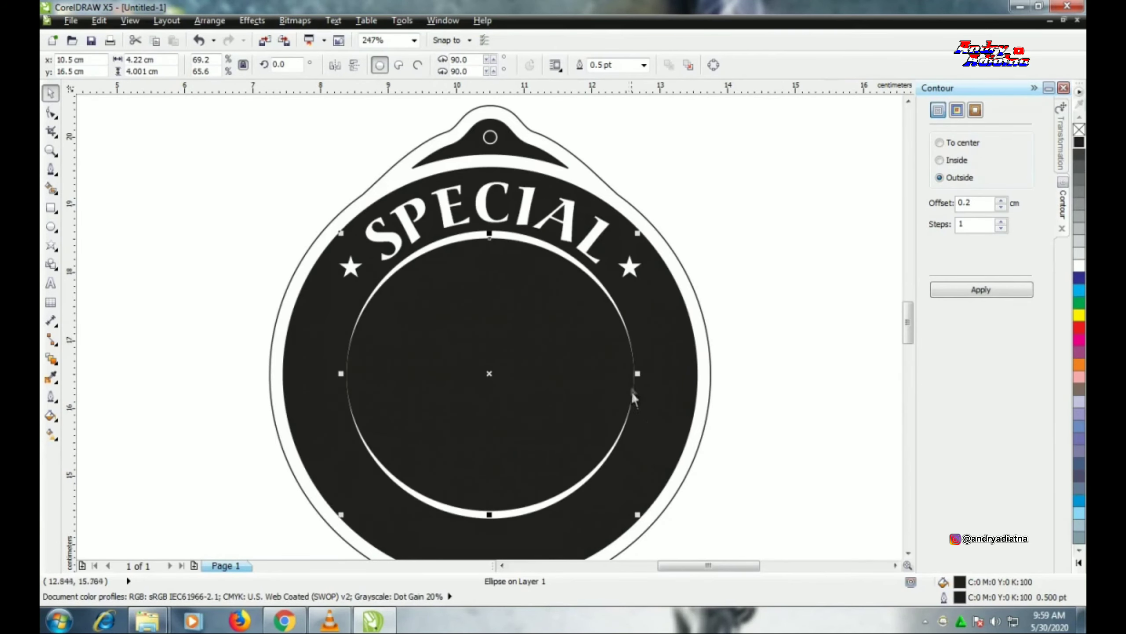
Widen the black ellipse to about 4.27 cm so only tapered white arcs remain above and below it.
scroll(638, 380, "up", 5)
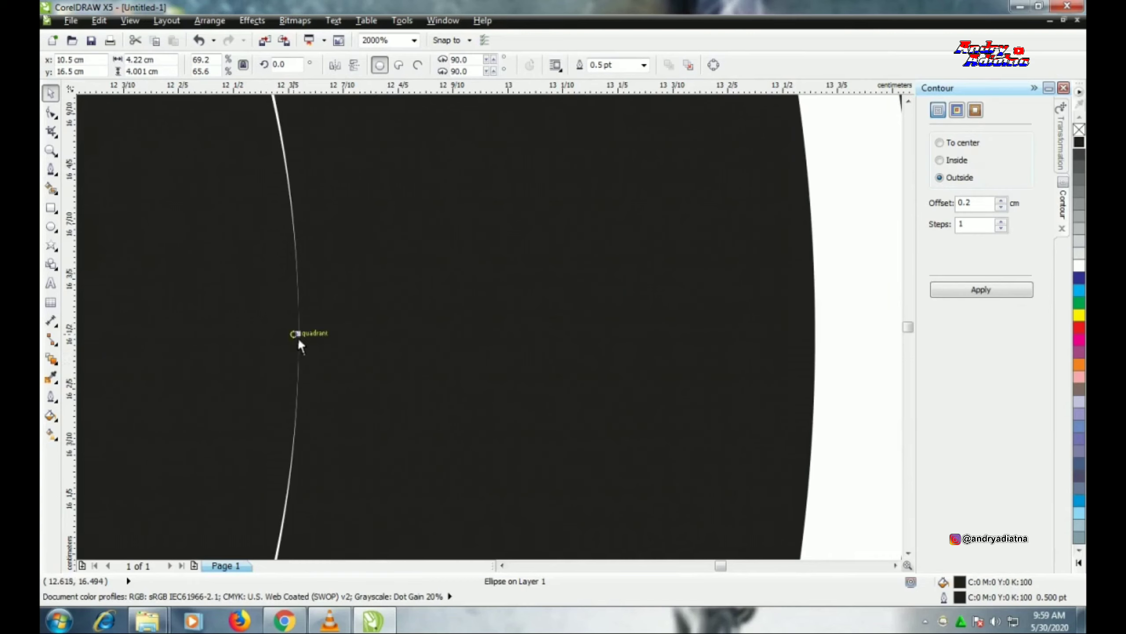
left_click_drag(299, 342, 314, 337)
key("F4")
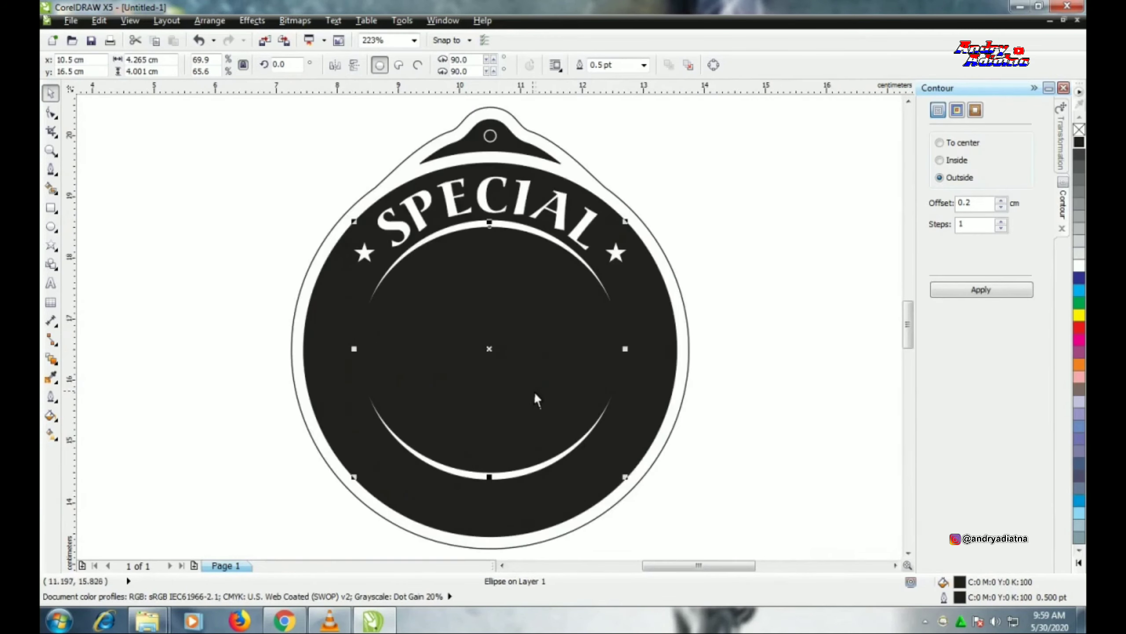
left_click(331, 501)
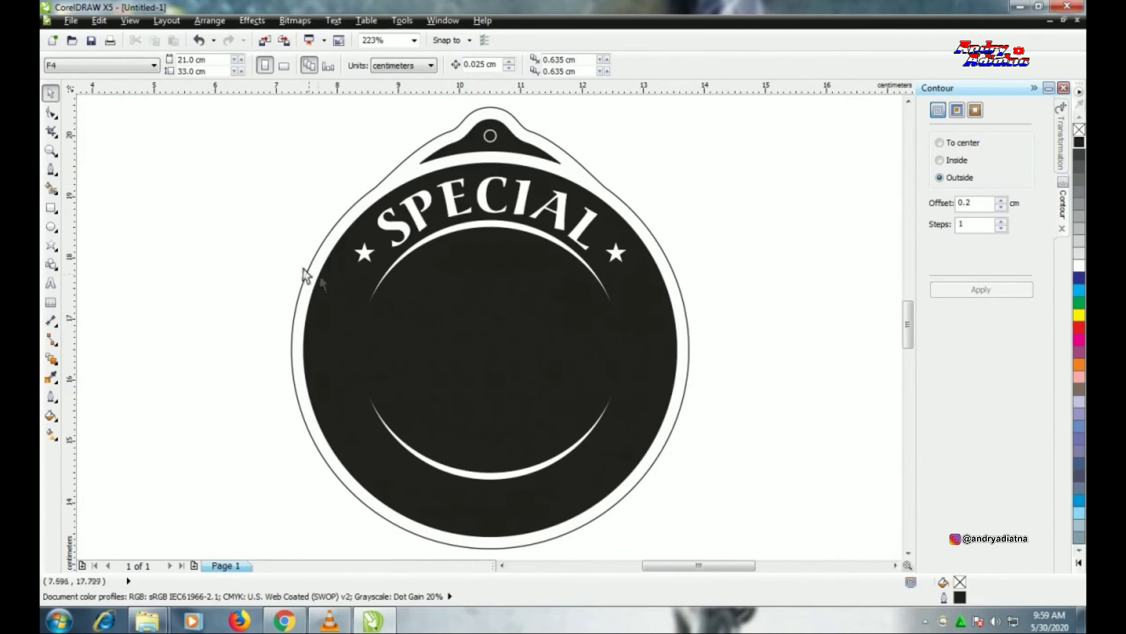
Add the two-line artistic text "BEST" and "BOY FRIEND" beside the medallion.
left_click(52, 283)
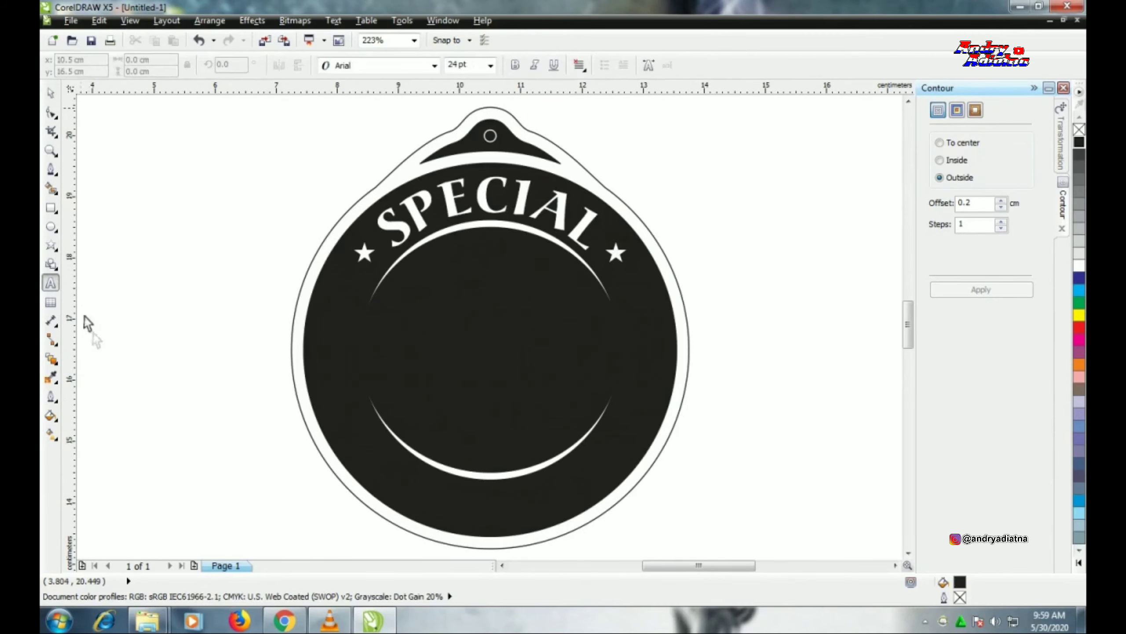
left_click(160, 403)
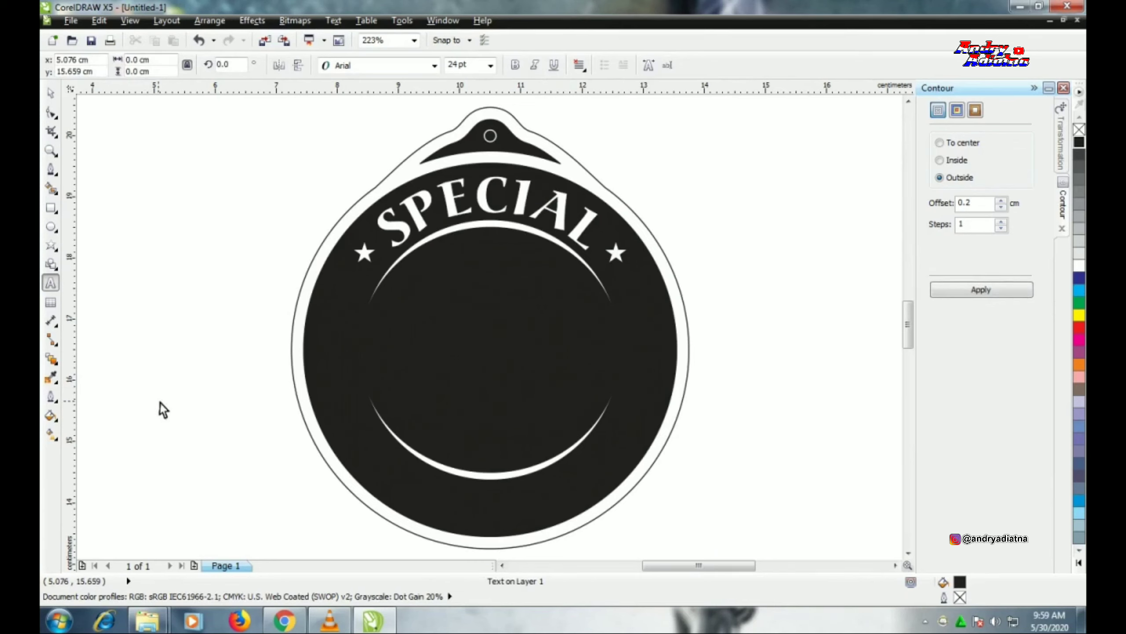
type("BES ")
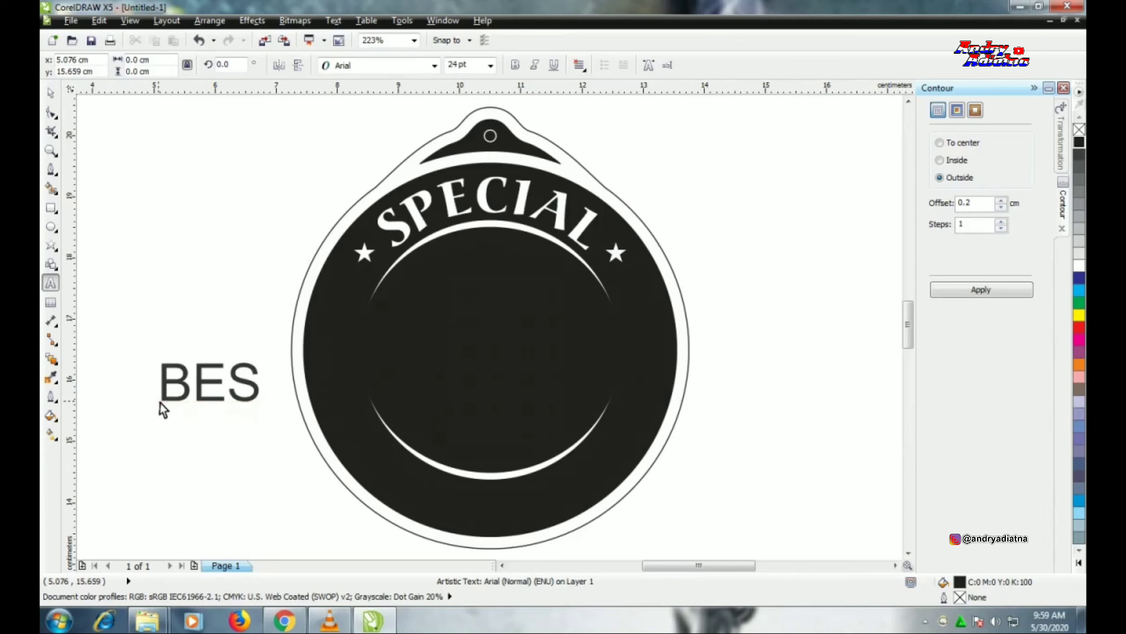
type("T")
key("Return")
type("B")
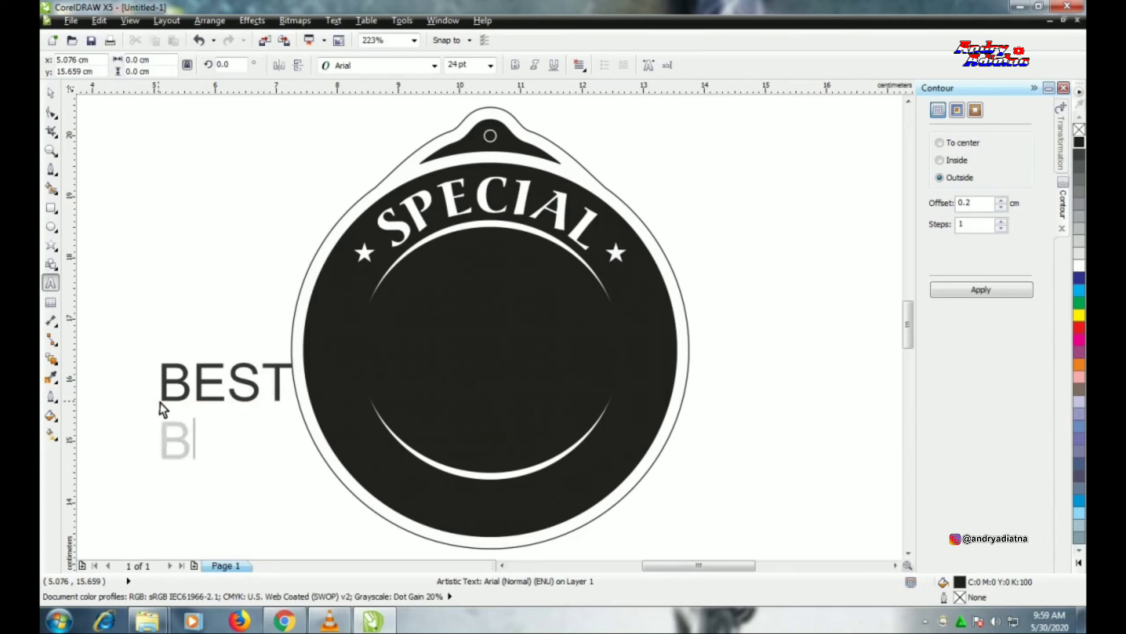
type("OY FRAN")
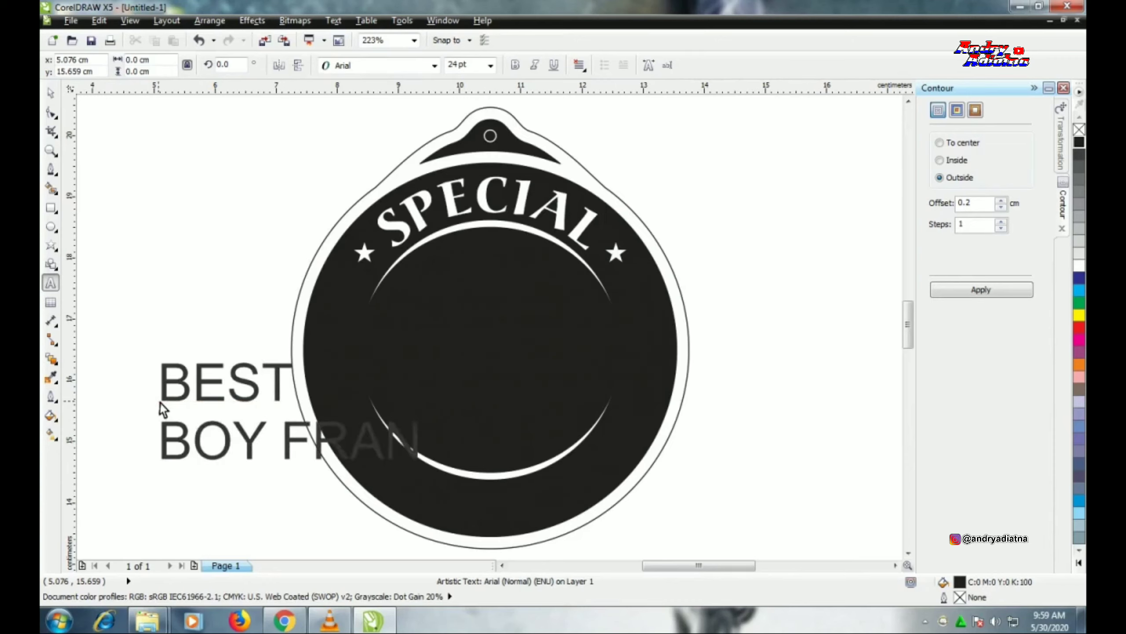
type("D")
key("BackSpace")
key("BackSpace")
key("BackSpace")
key("BackSpace")
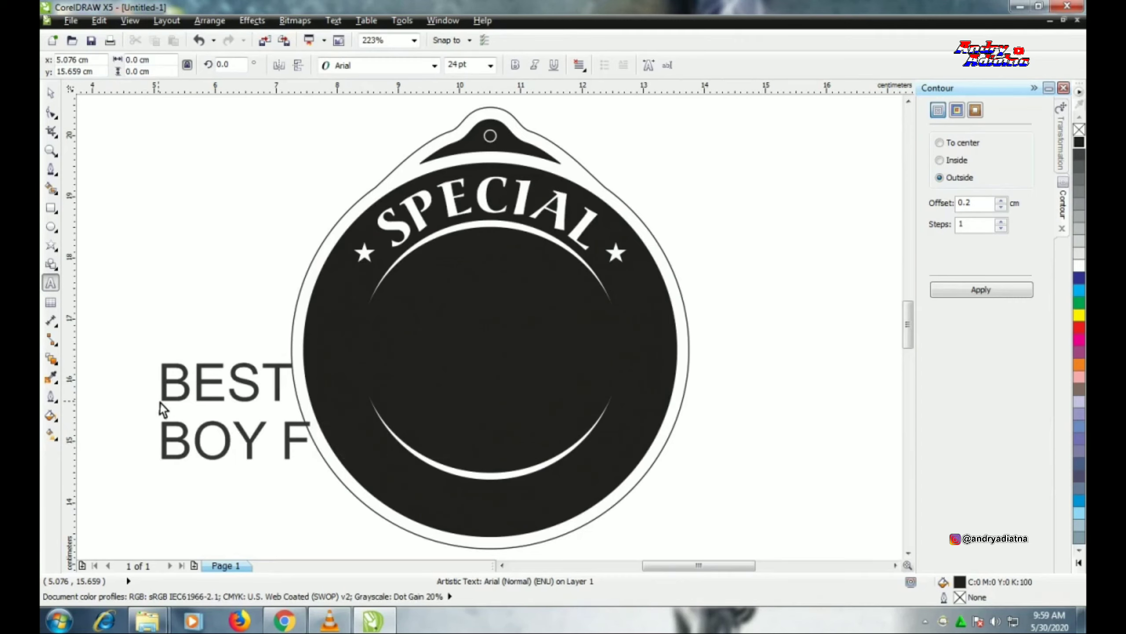
type("RIEND")
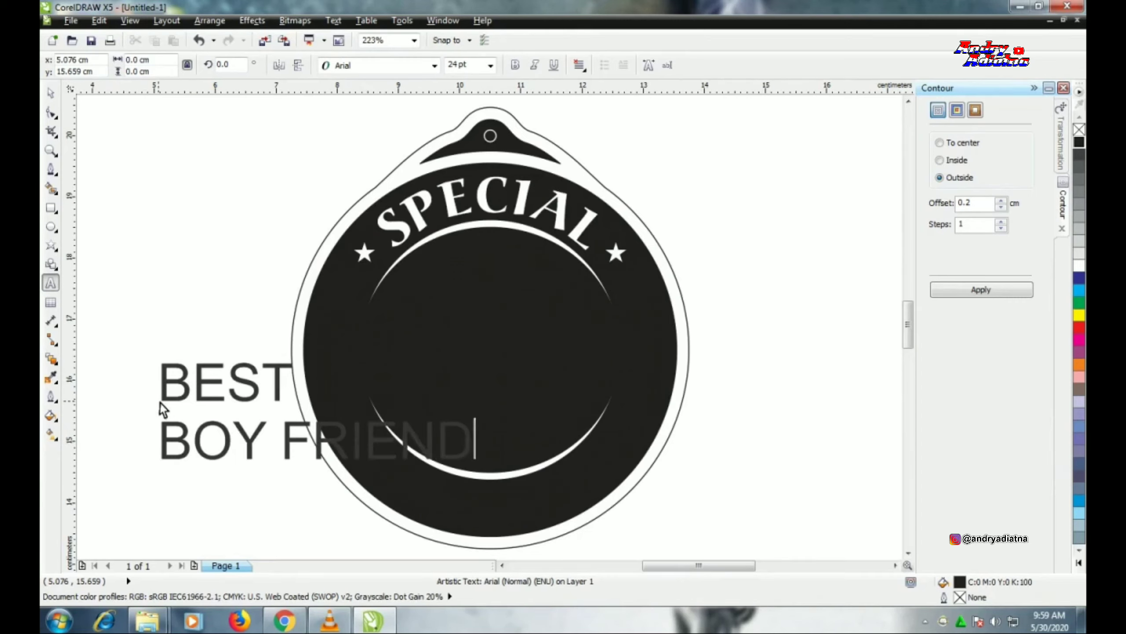
Add a third line "AWARD" to the caption text and remove the space so the second line reads "BOYFRIEND".
key("Return")
type("A")
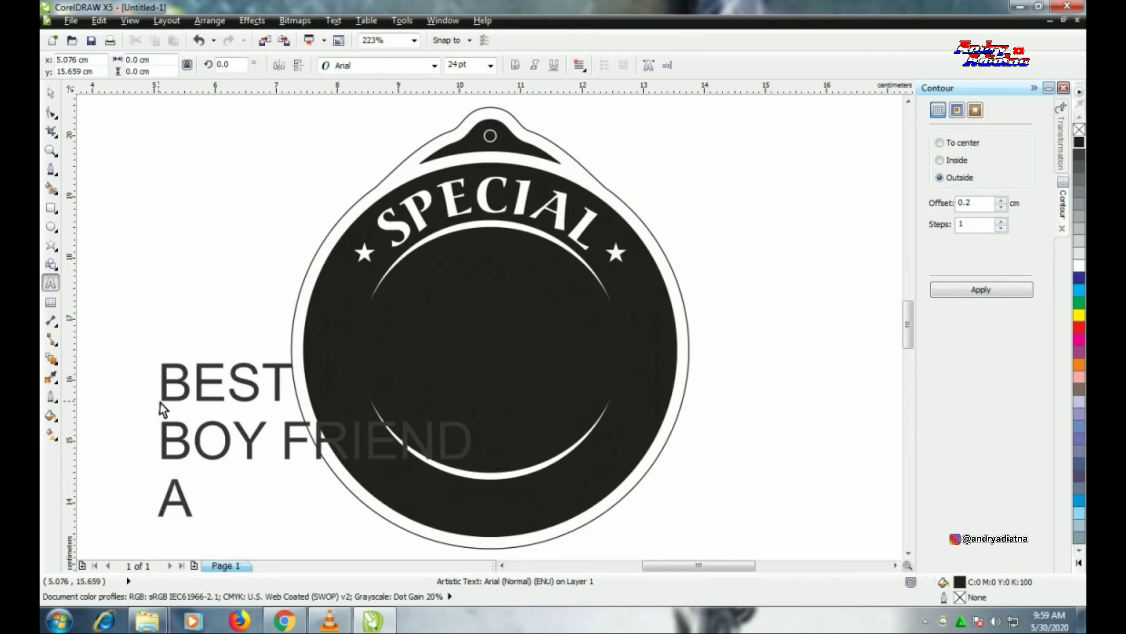
type("WARD")
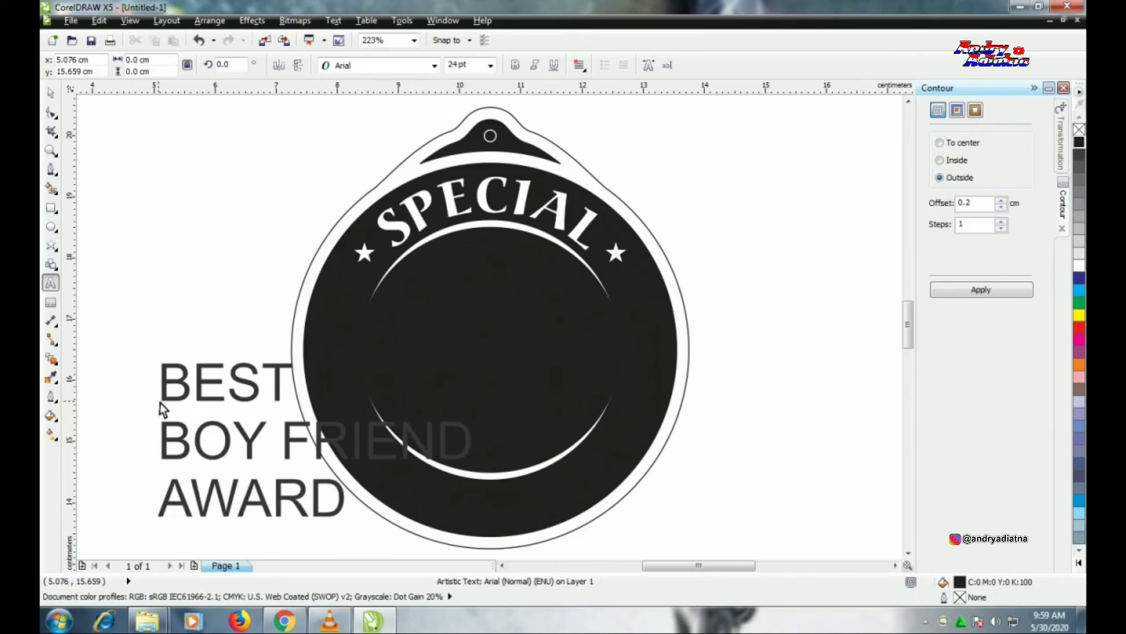
key("Escape")
left_click(269, 439)
key("Delete")
key("ctrl+space")
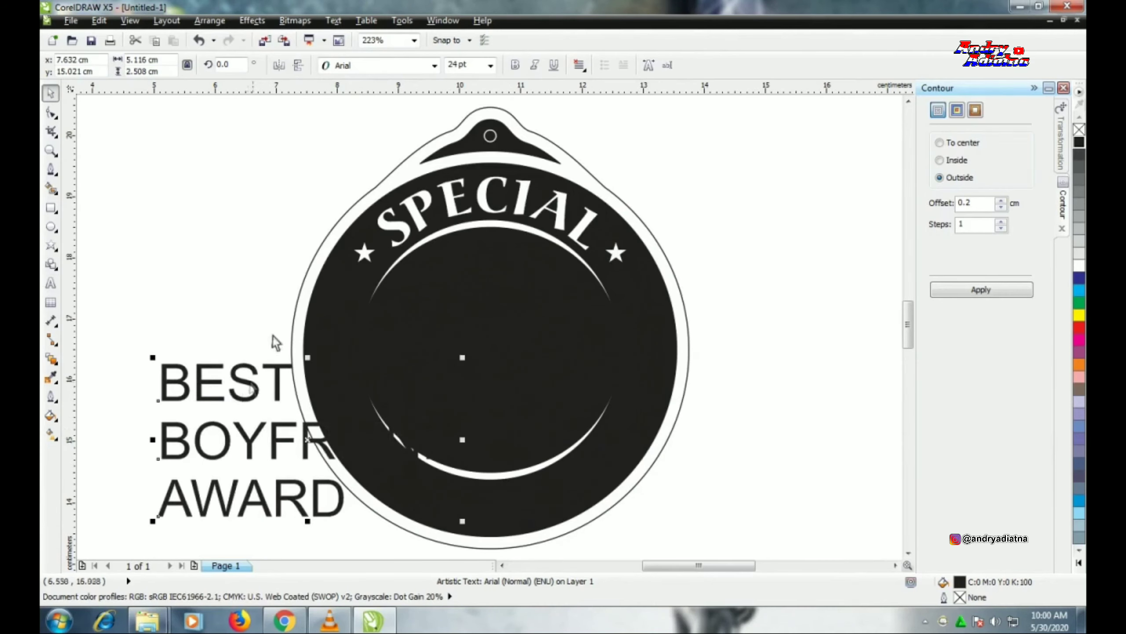
Set the caption's font to Boulder.
left_click(435, 65)
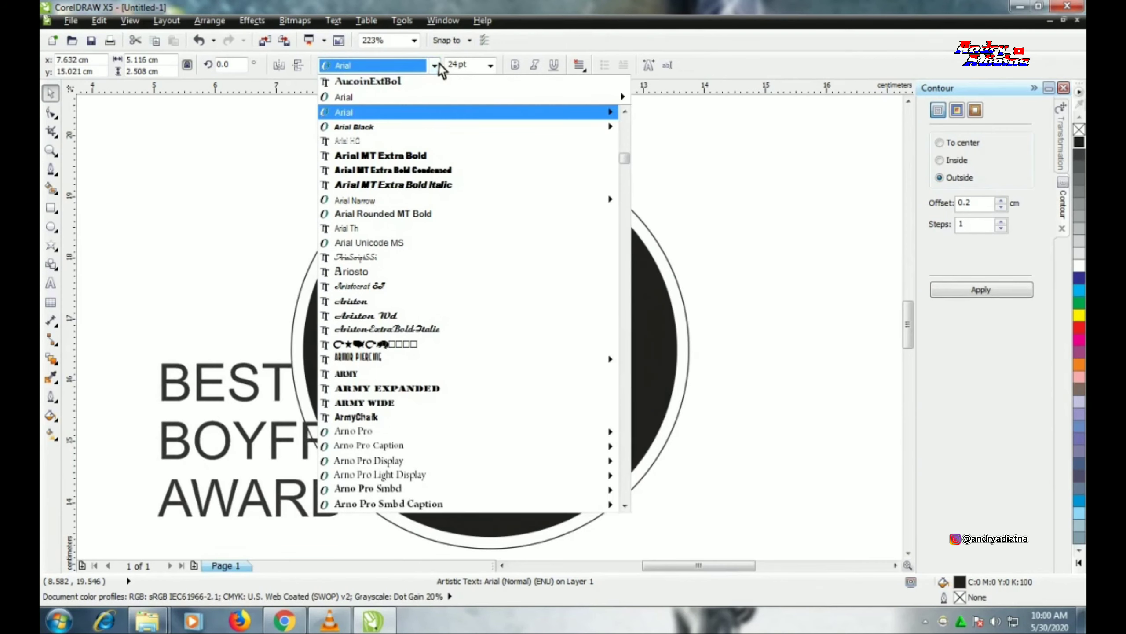
type("each")
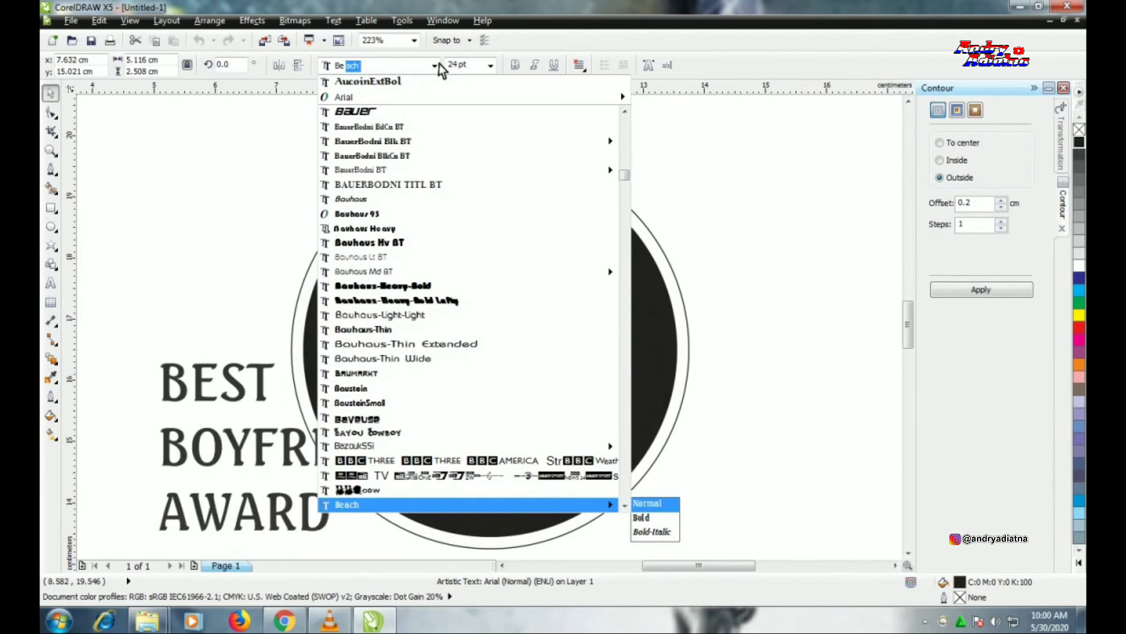
scroll(482, 369, "down", 2)
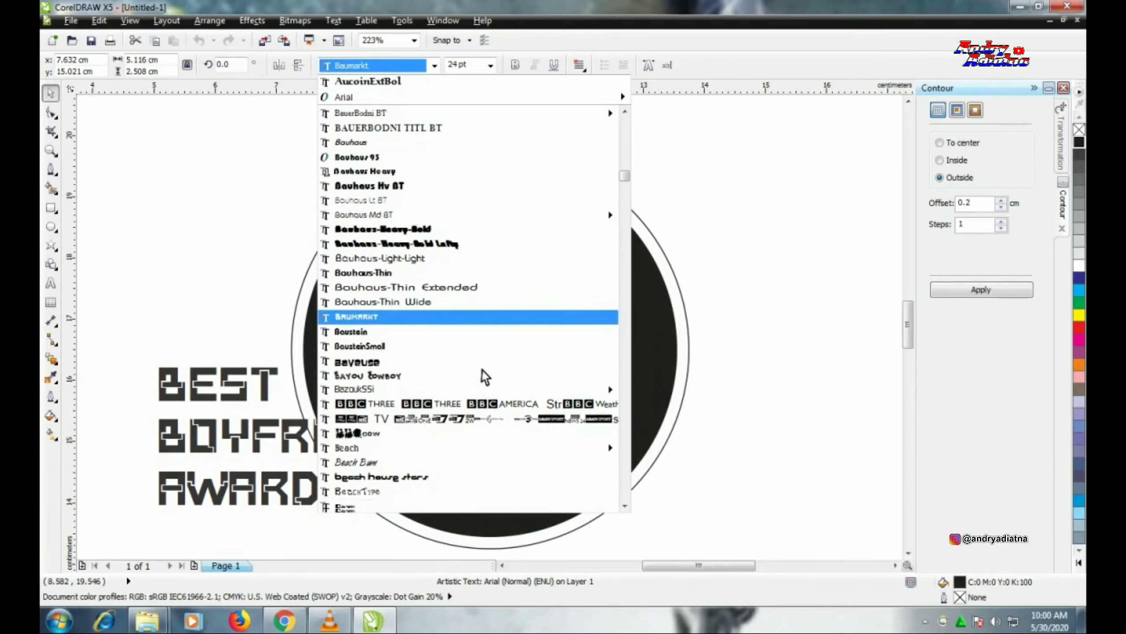
scroll(482, 370, "down", 8)
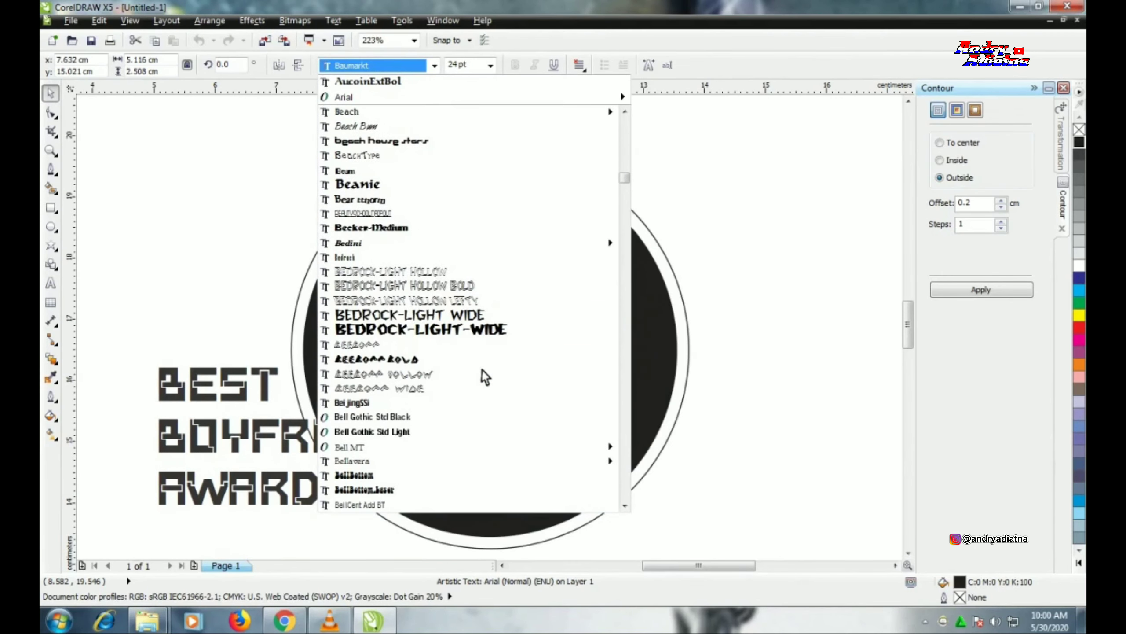
type("Boulder")
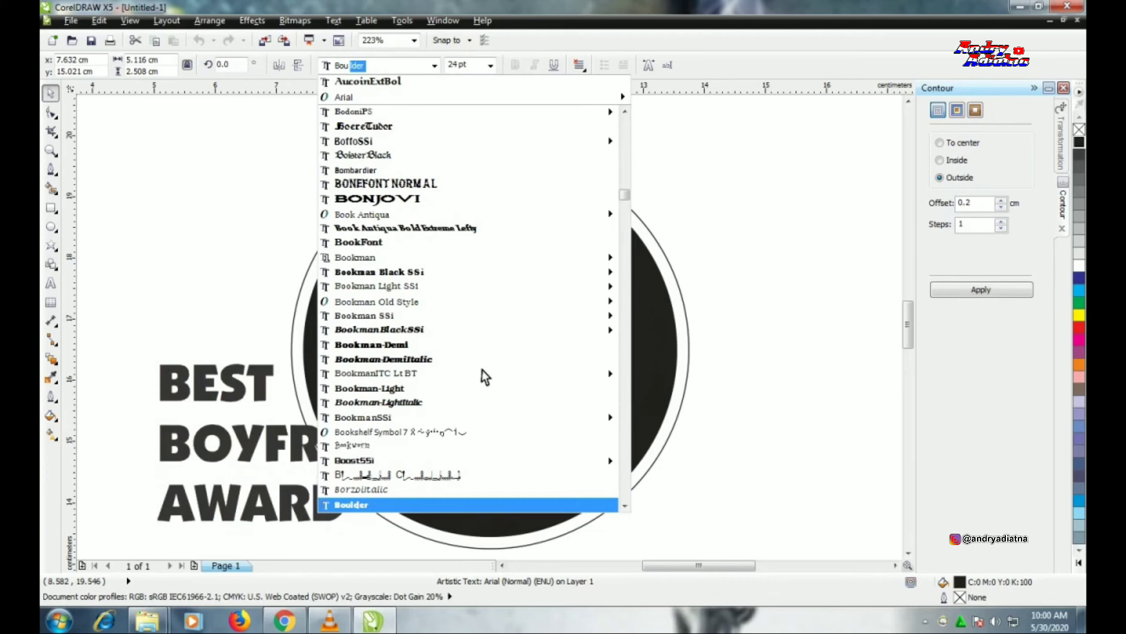
key("Return")
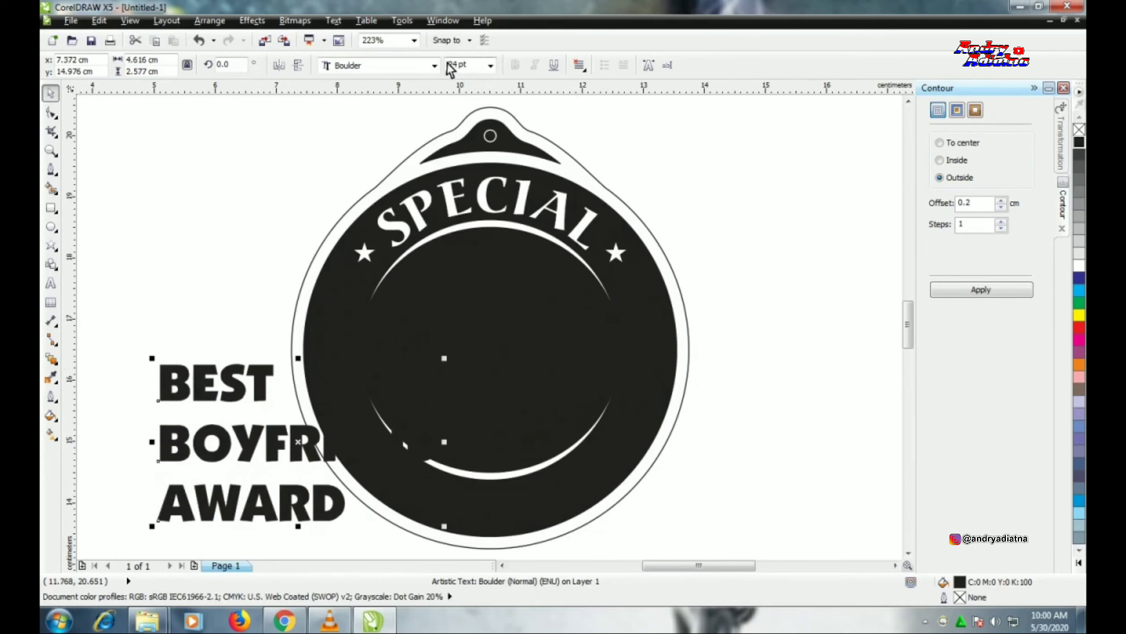
left_click(271, 460)
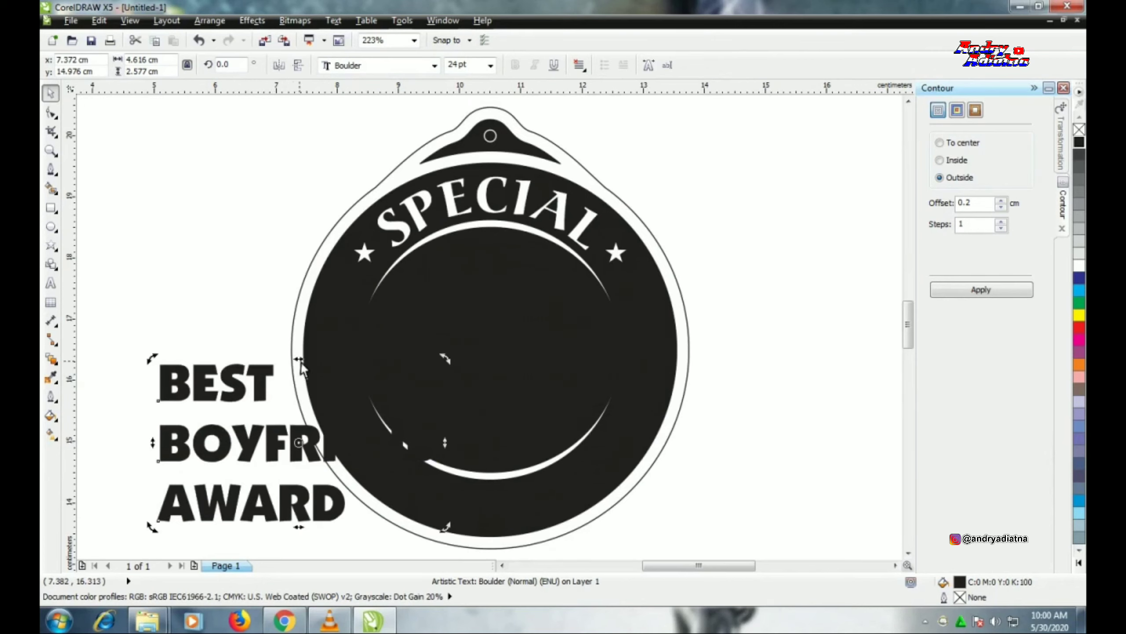
Preview other fonts on the three-line caption and apply MachiavelliBld.
left_click(435, 65)
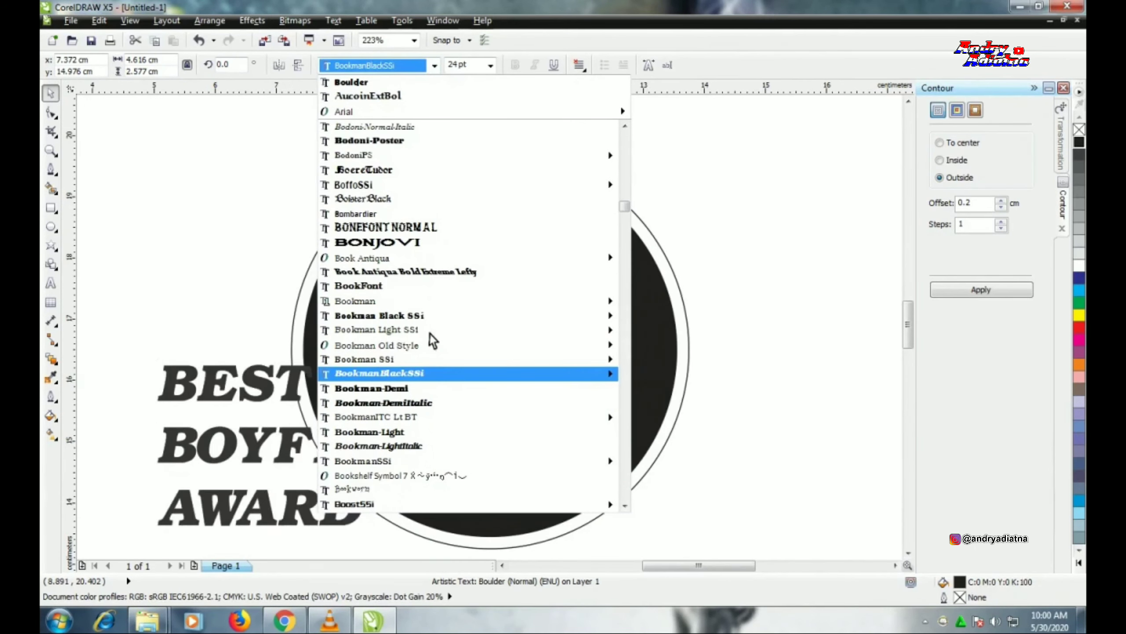
scroll(430, 334, "down", 15)
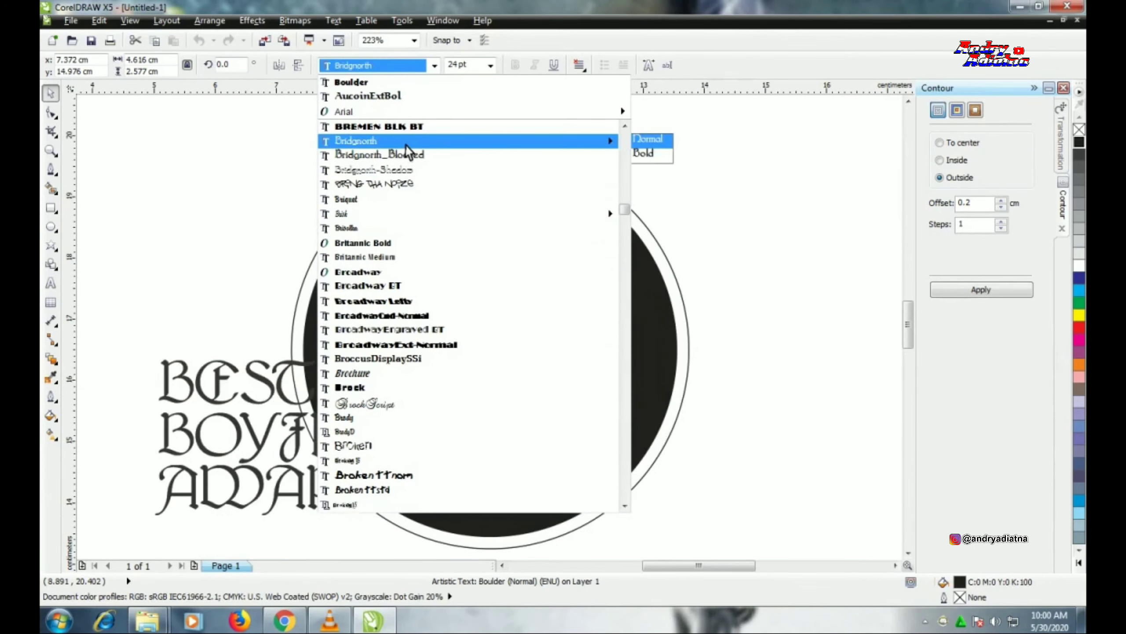
scroll(407, 433, "down", 4)
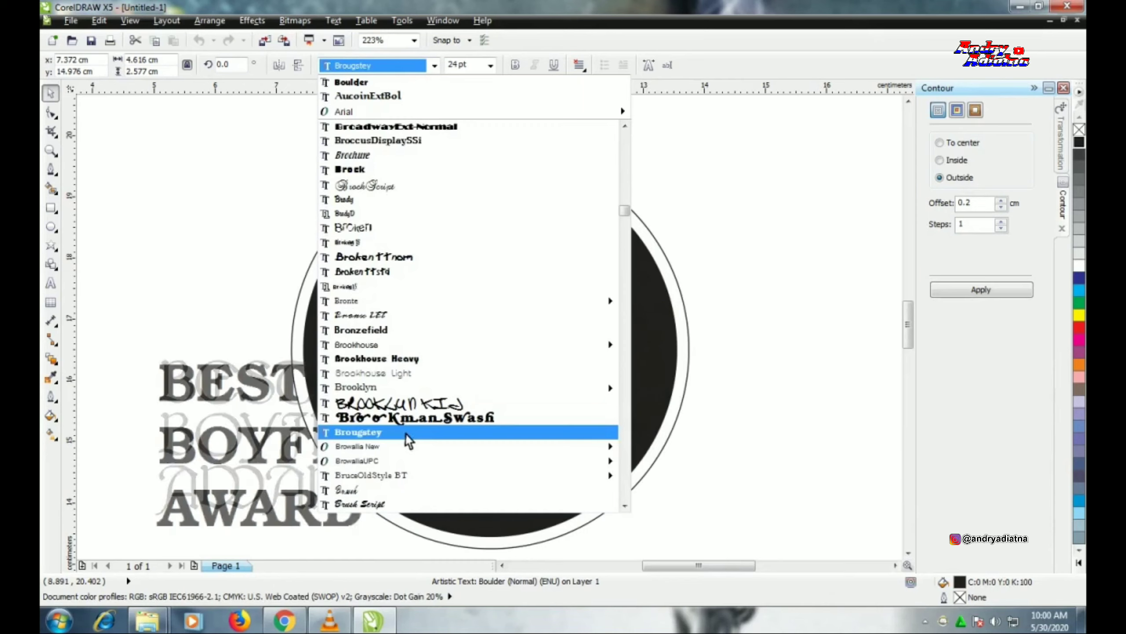
scroll(408, 437, "down", 6)
scroll(408, 437, "down", 2)
scroll(408, 439, "down", 3)
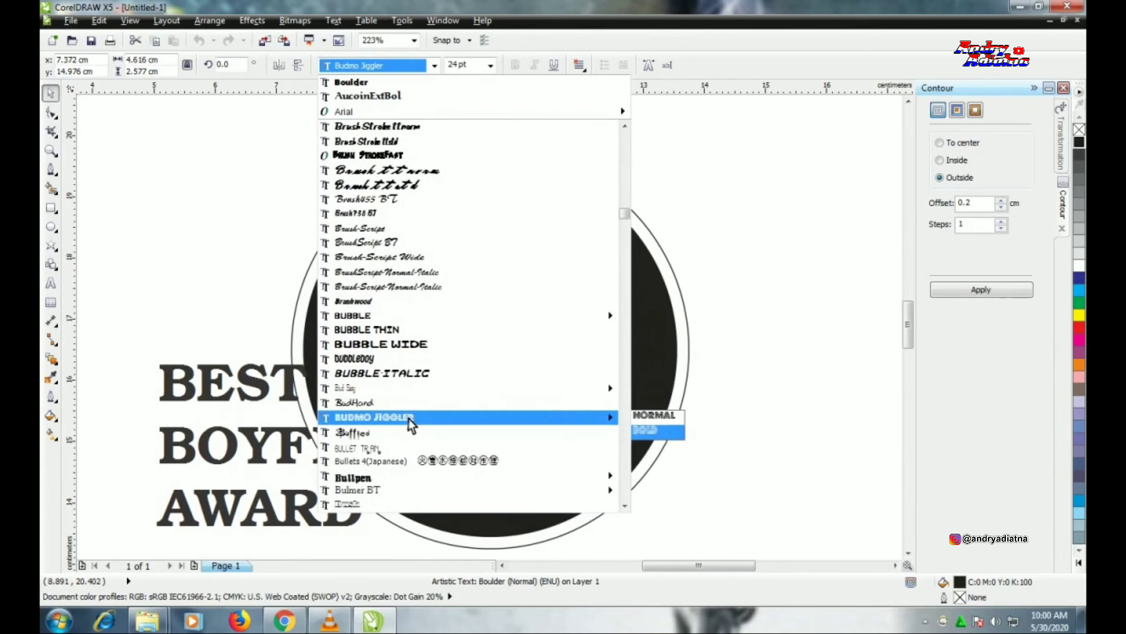
type("MacedonCapsSSi")
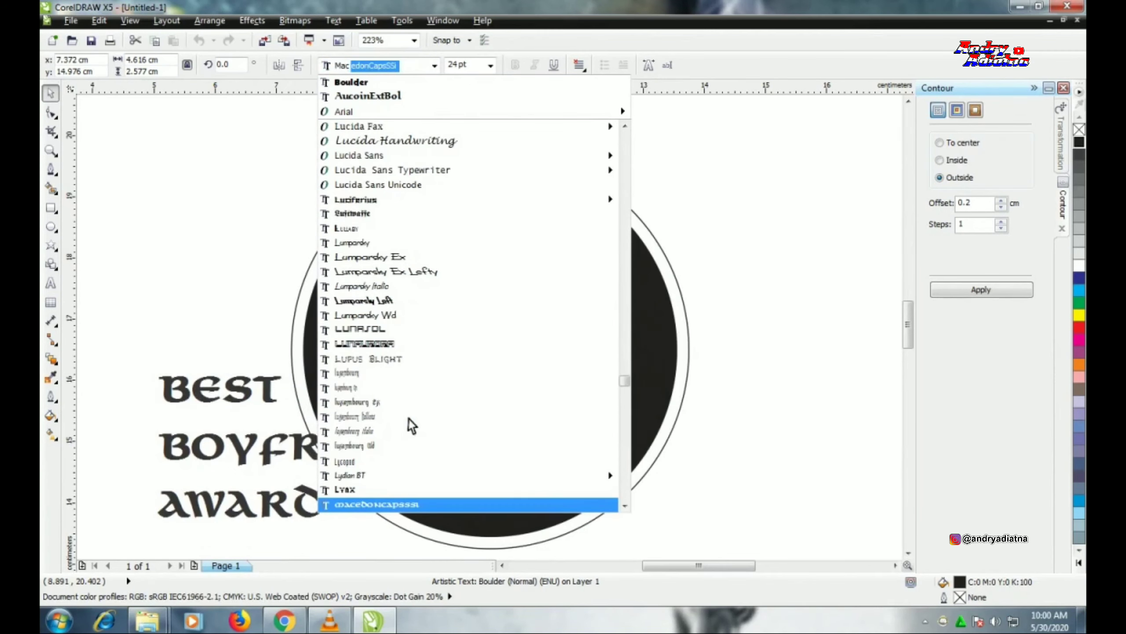
scroll(408, 419, "down", 1)
left_click(412, 505)
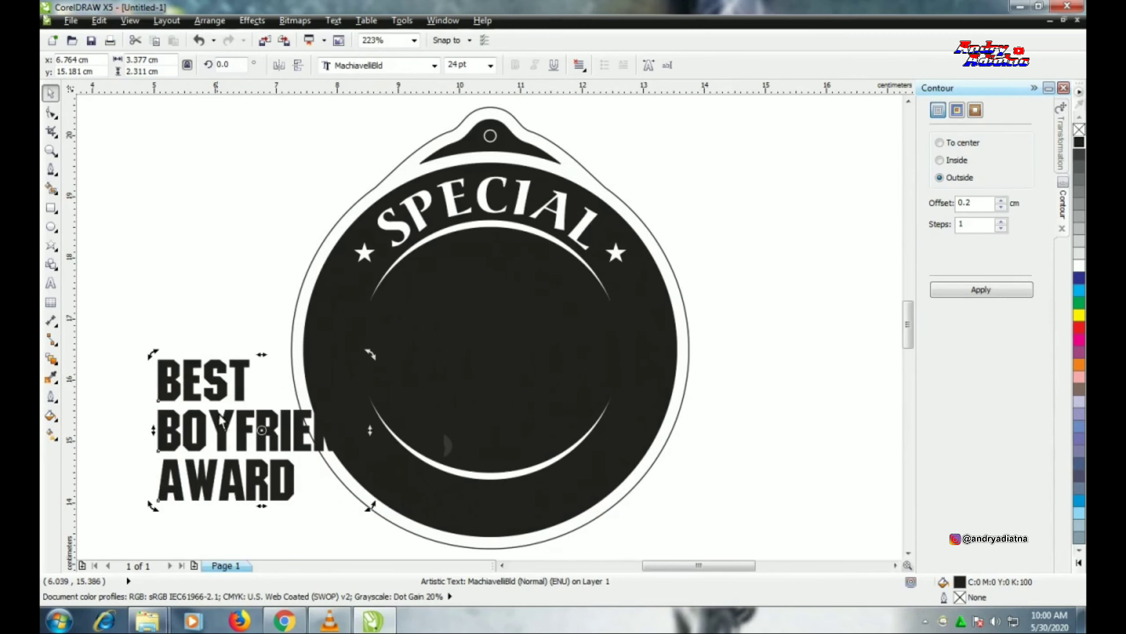
Skew the caption horizontally so its letters slant to the right, about 3.58 cm wide overall.
left_click(222, 429)
left_click(222, 430)
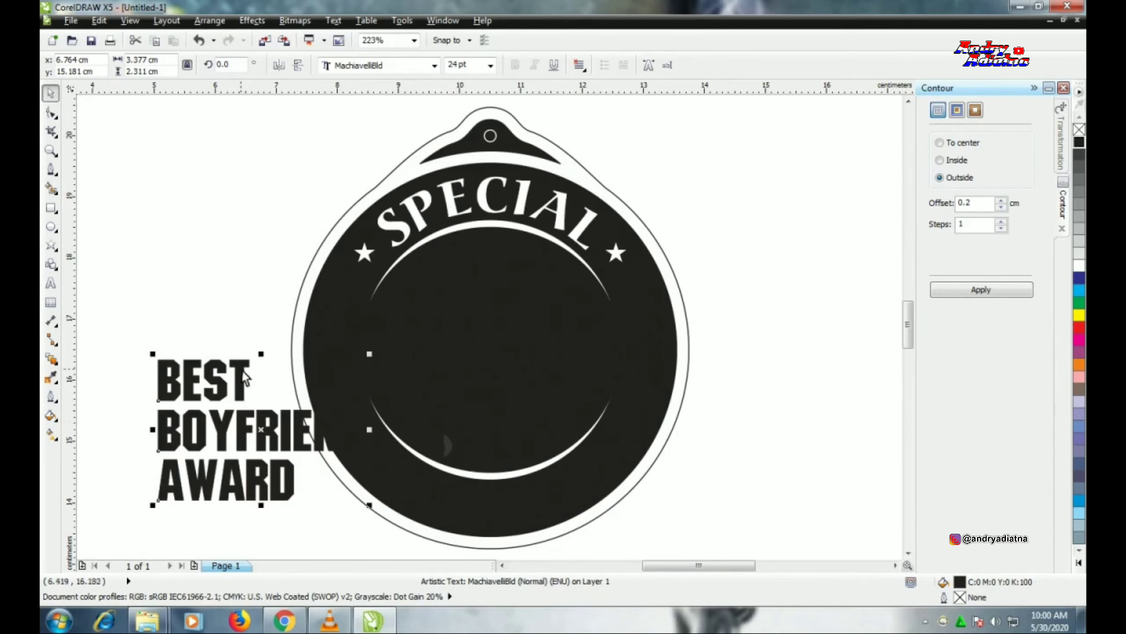
left_click(242, 371)
left_click_drag(262, 354, 284, 347)
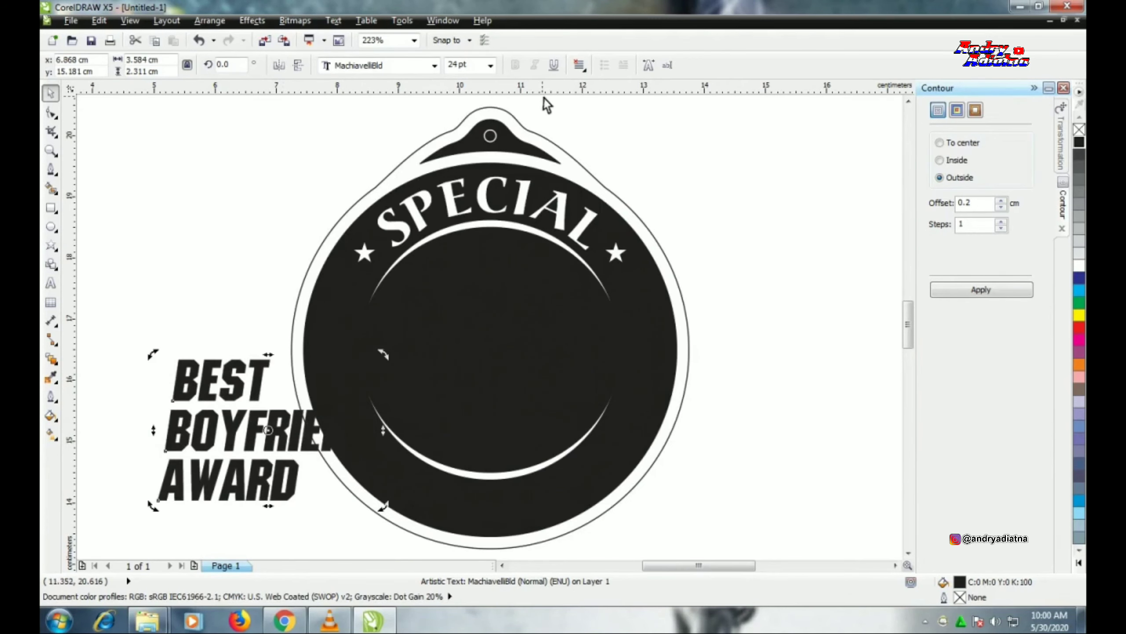
Center-align the caption's lines and move the text block to the centre of the medallion.
left_click(579, 64)
left_click(603, 116)
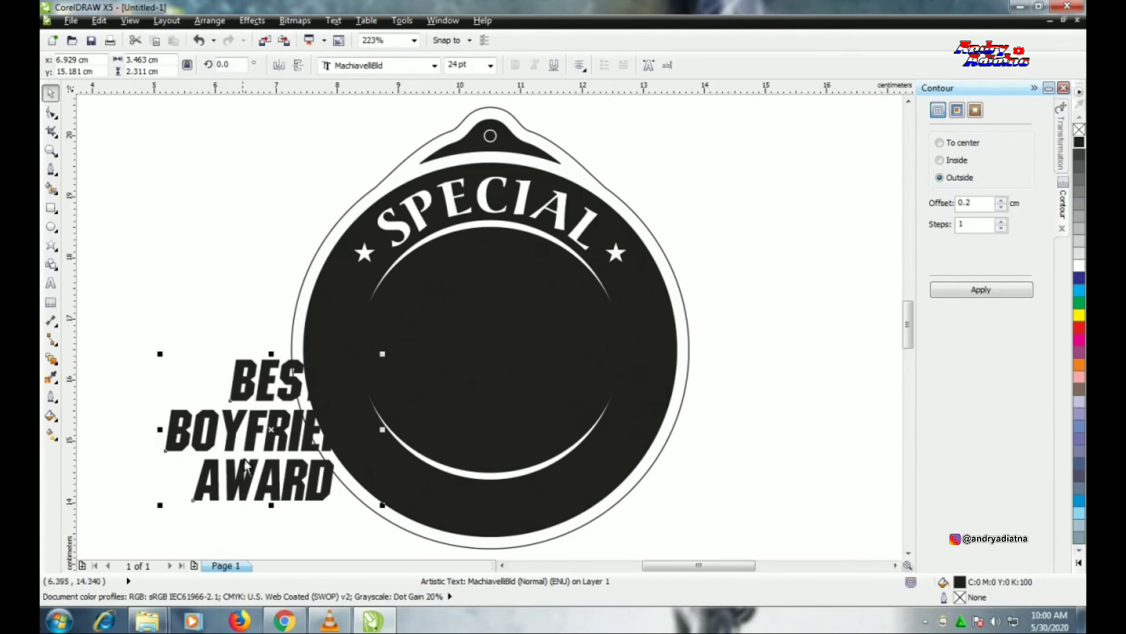
left_click_drag(272, 432, 491, 348)
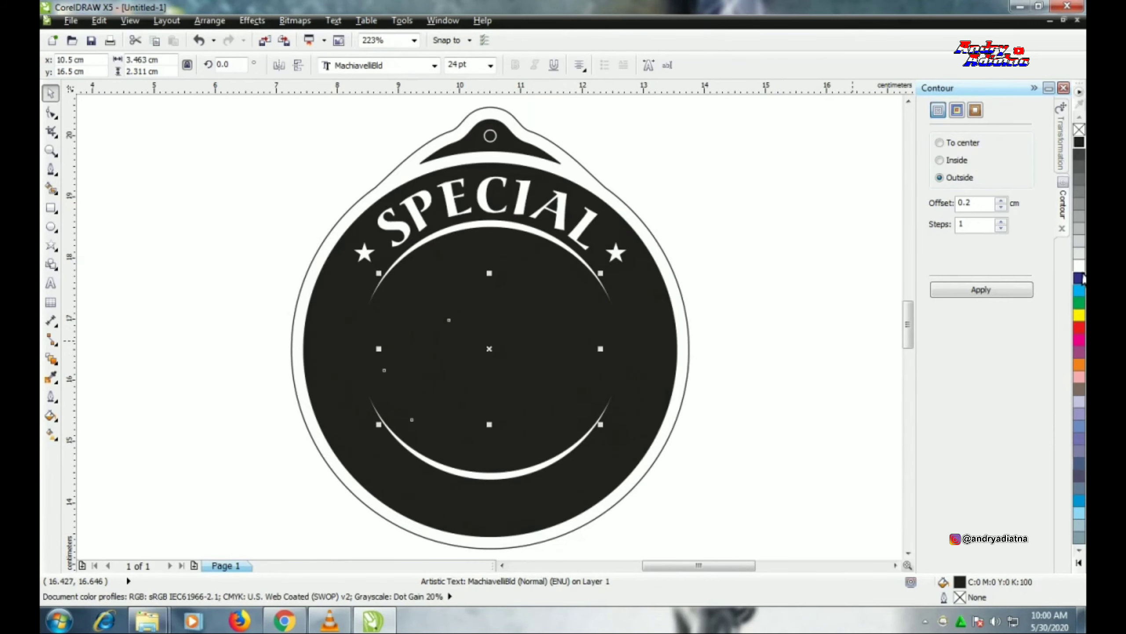
Fill the caption with white and widen it symmetrically to about 4.53 cm.
left_click(1080, 278)
left_click(1079, 266)
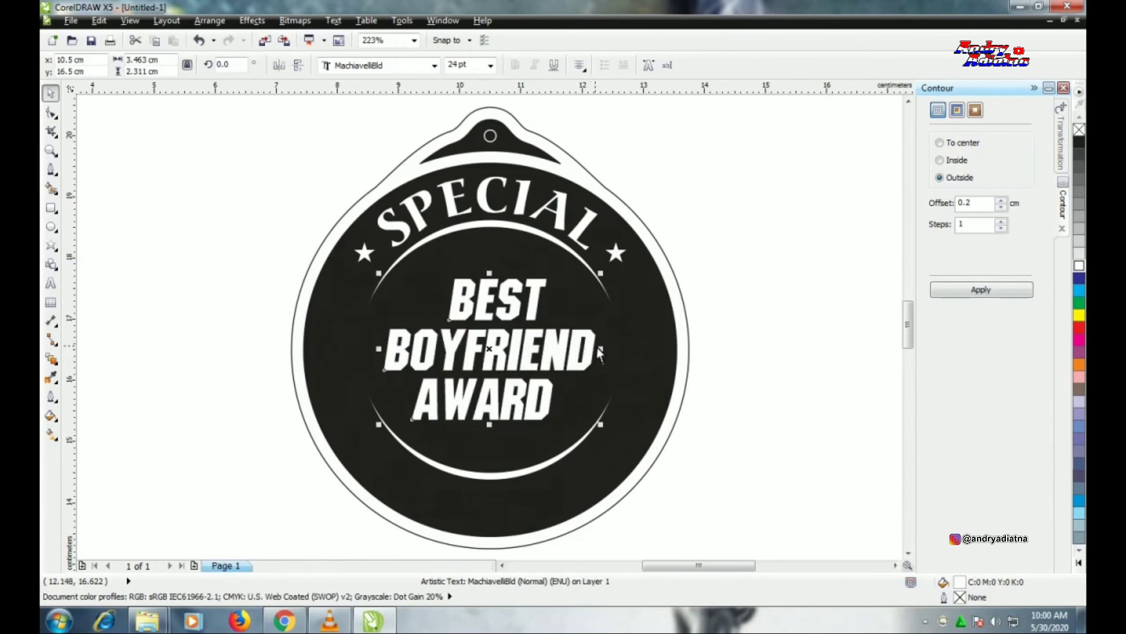
left_click_drag(604, 347, 634, 348)
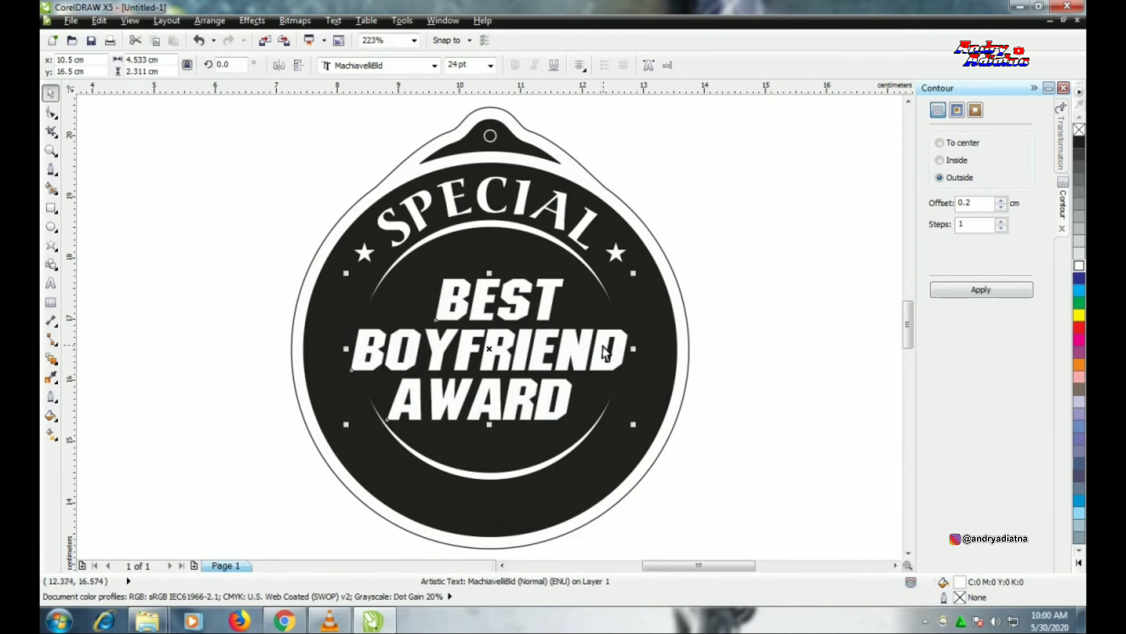
Rotate the black ellipse and the white circle forming the inner arcs together by 15 degrees counterclockwise.
left_click(553, 255)
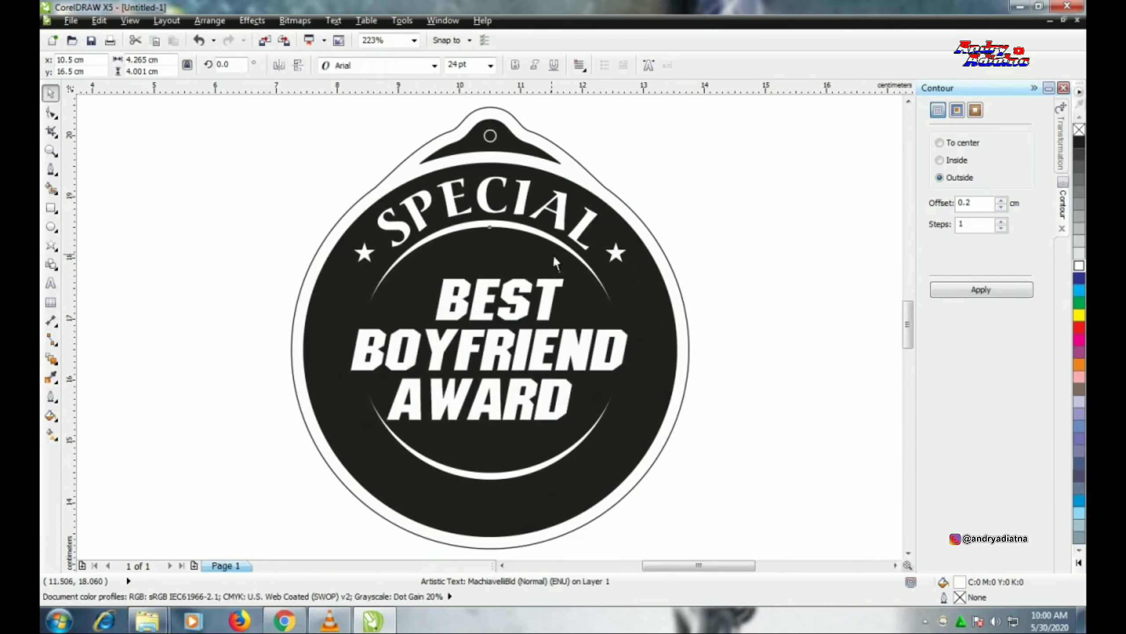
left_click(515, 224, "shift")
left_click(515, 223)
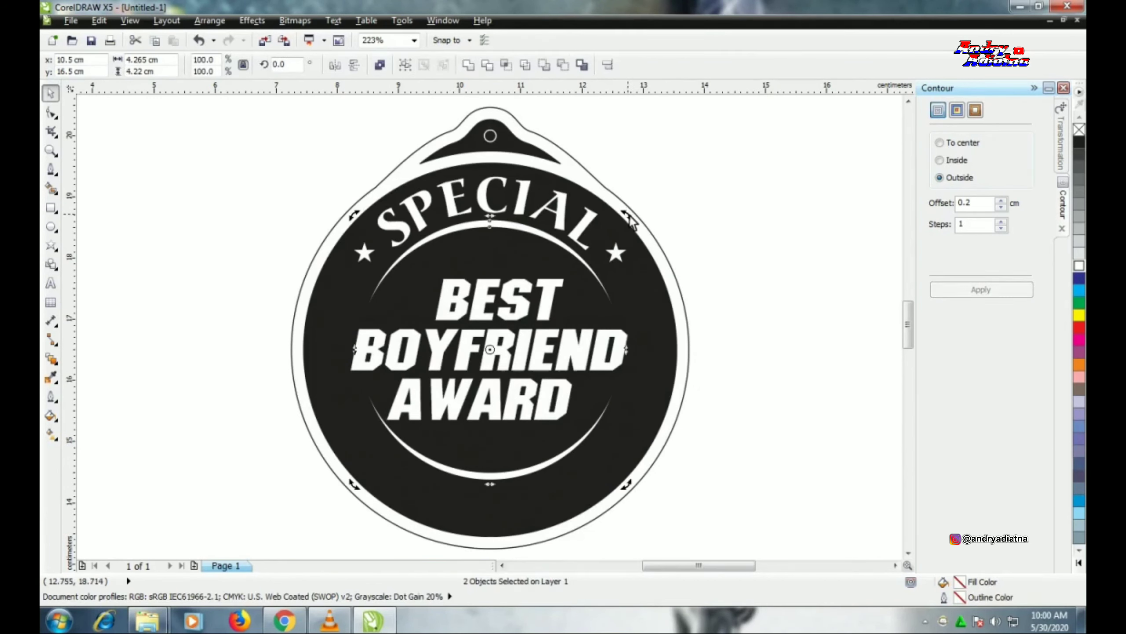
left_click_drag(629, 212, 612, 169)
left_click(747, 269)
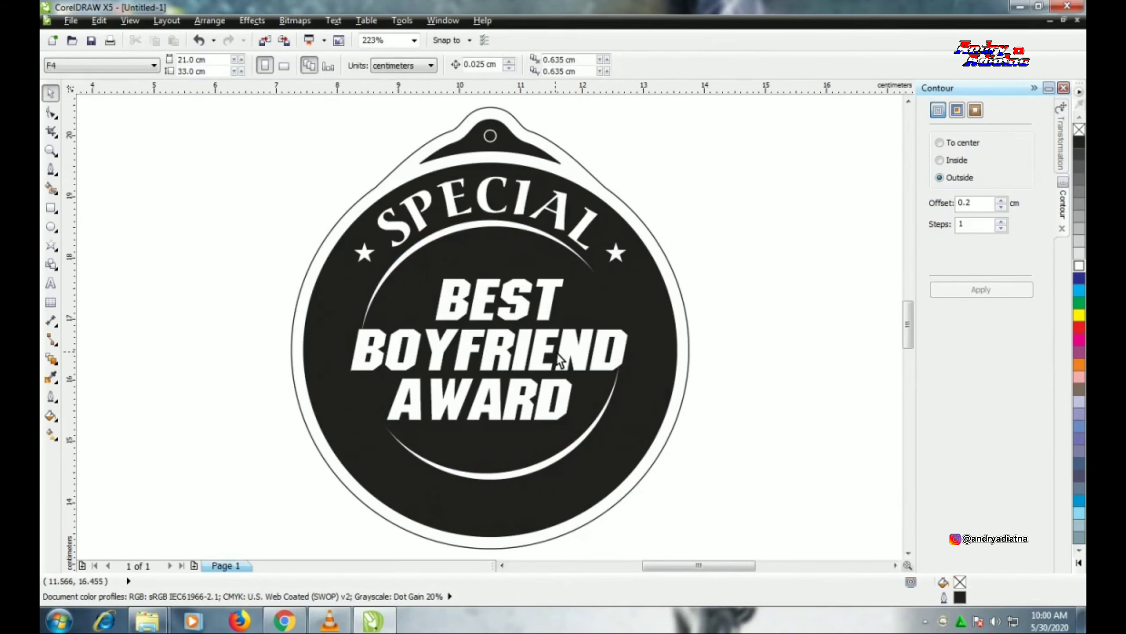
Repeat the 15-degree counterclockwise rotation on the BEST BOYFRIEND AWARD caption.
left_click(554, 353)
left_click(541, 351)
key("ctrl+r")
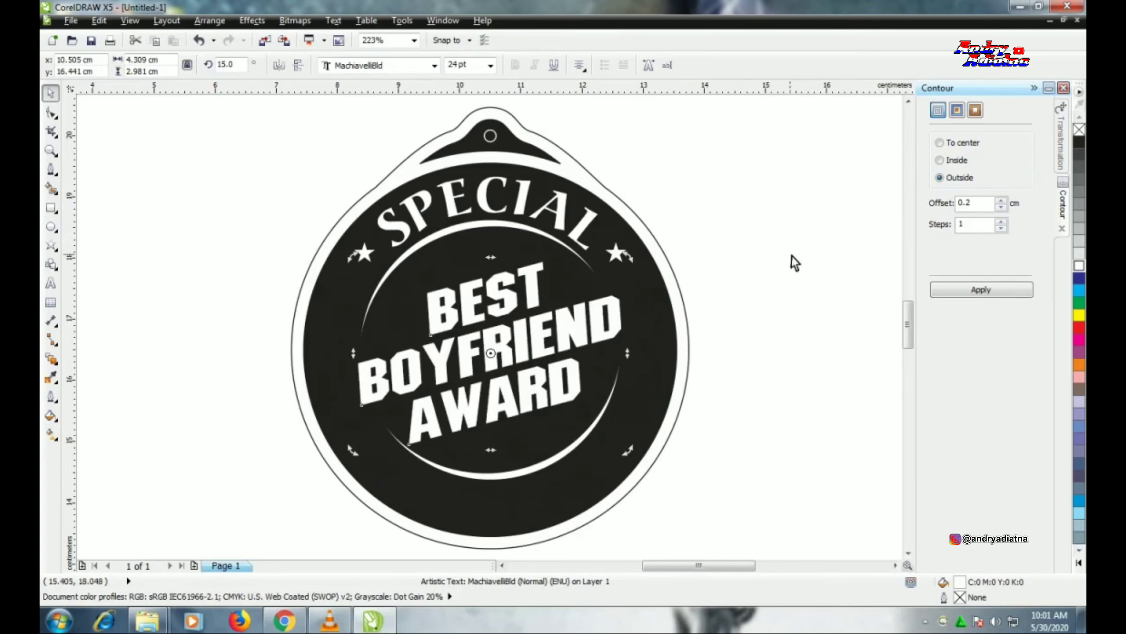
left_click(795, 262)
Shift the rotated caption slightly upward, then center it horizontally and vertically on the inner ellipse.
left_click_drag(505, 390, 506, 382)
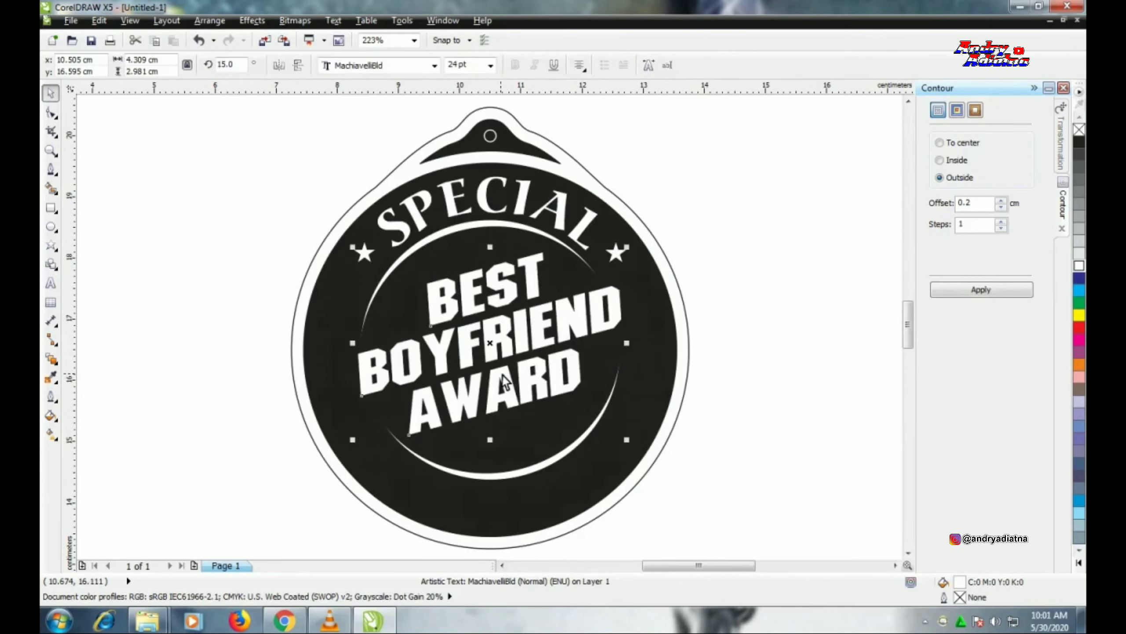
left_click(525, 429, "shift")
key("c")
key("e")
left_click(528, 426, "shift")
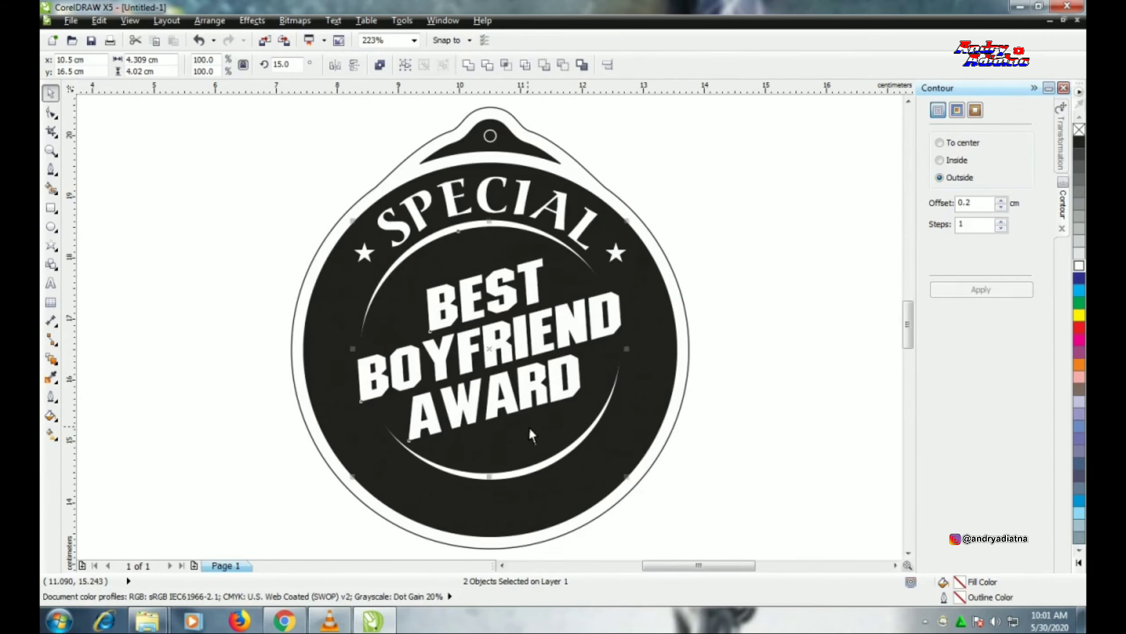
left_click(766, 227)
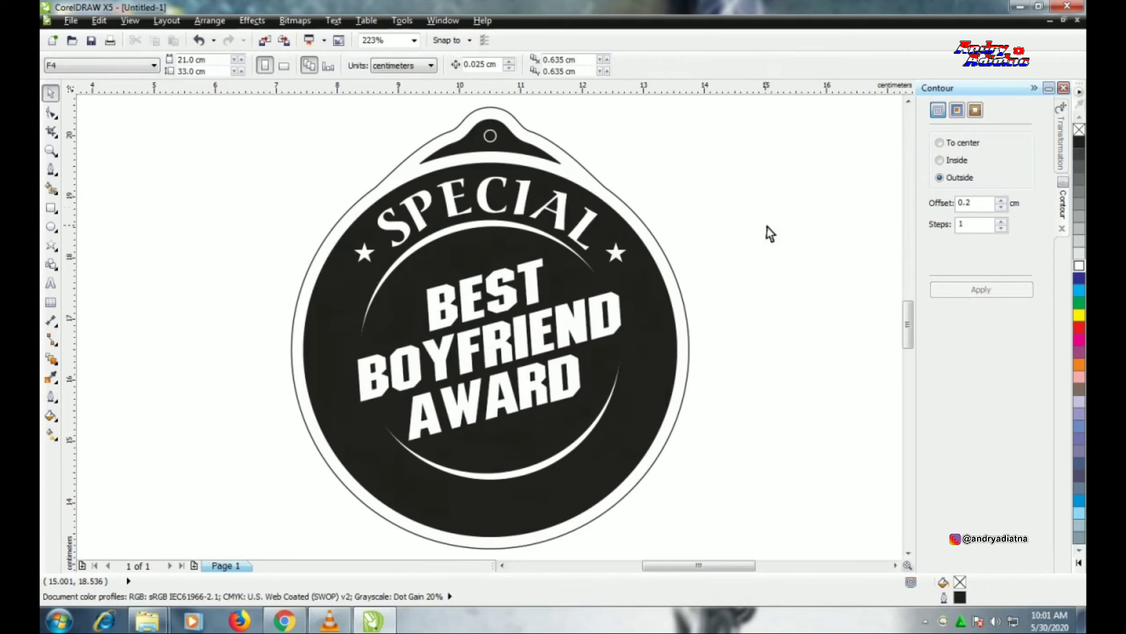
Nudge the rotated caption up slightly to leave room beneath AWARD.
left_click(553, 344)
key("Up")
key("Up")
key("Up")
key("Up")
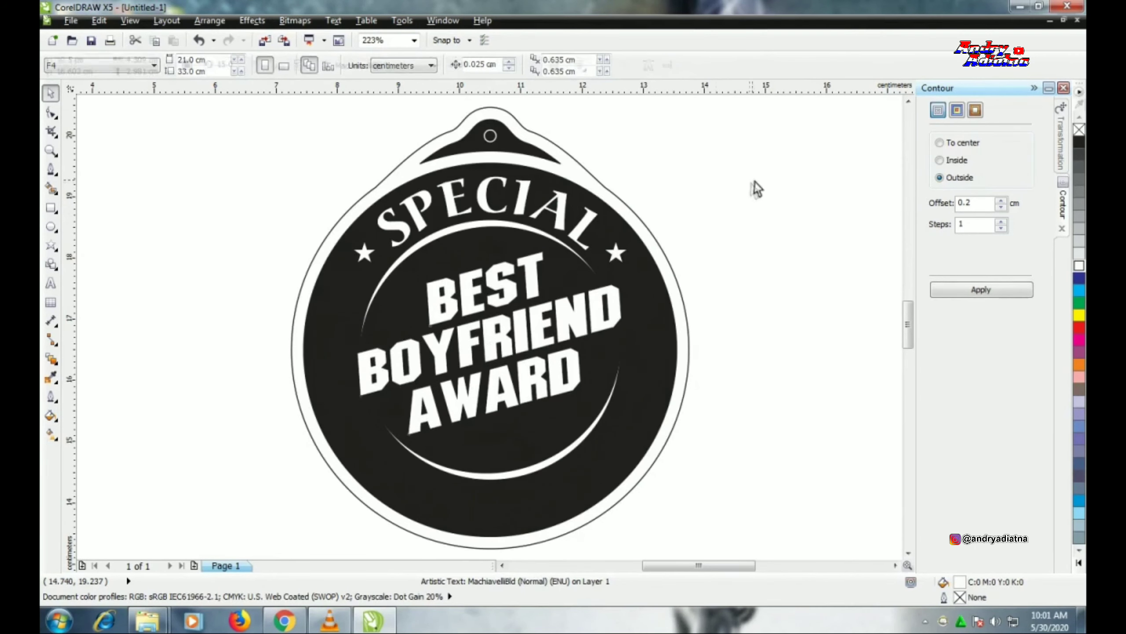
left_click(755, 183)
Draw a thin tapered wedge about 2.76 cm wide and 1.12 cm high slanting beneath AWARD, and fill it with white.
left_click(51, 168)
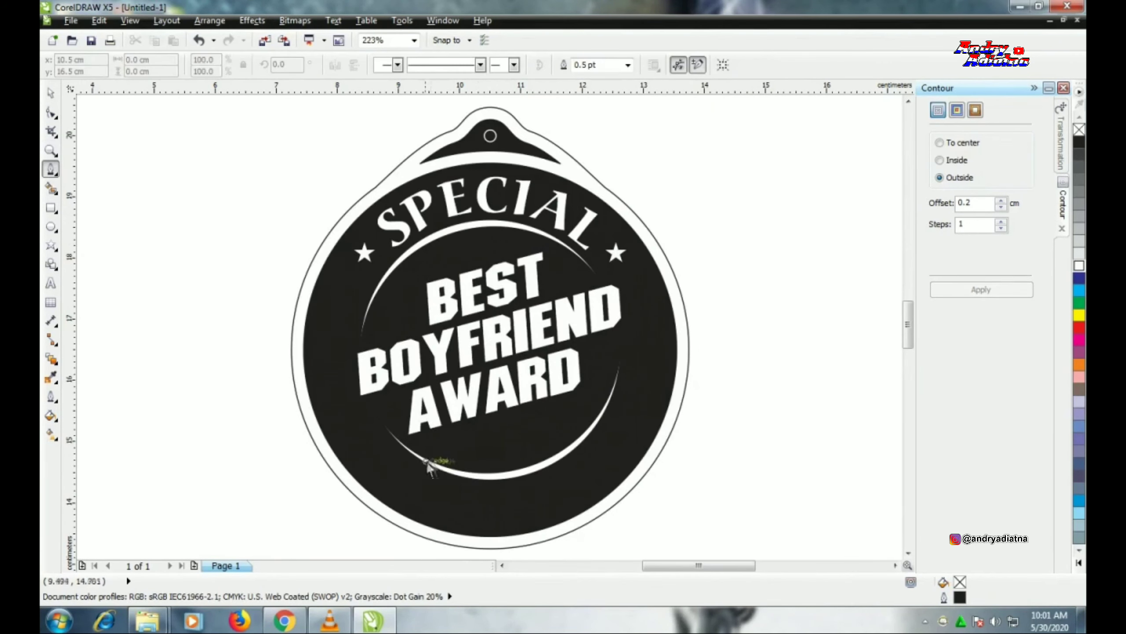
left_click(435, 443)
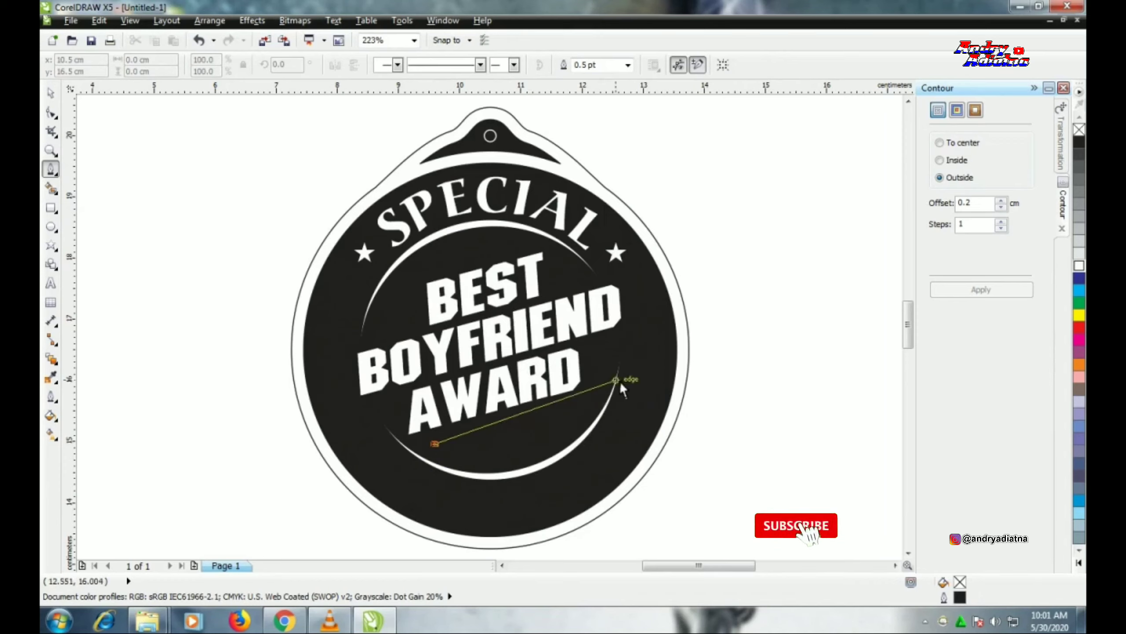
left_click(603, 388)
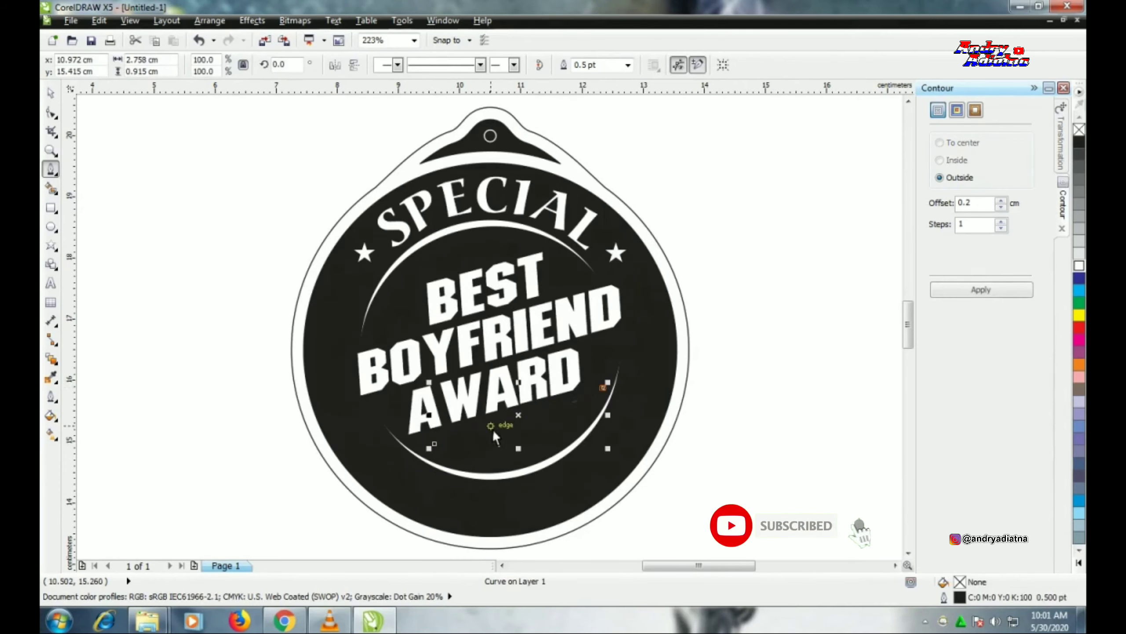
left_click(429, 457)
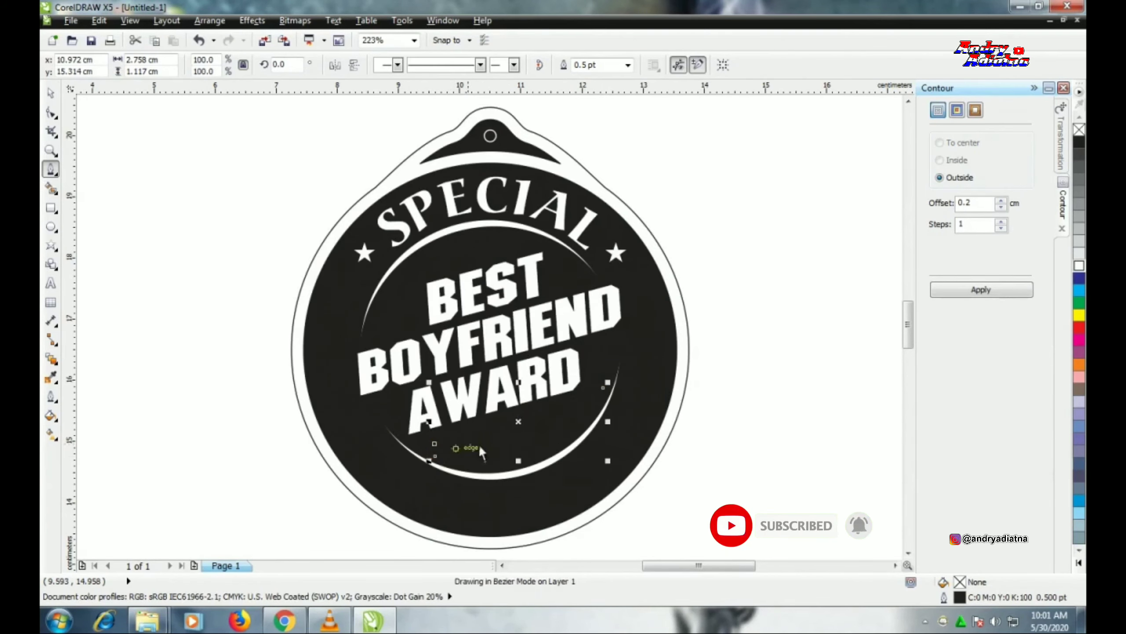
key("space")
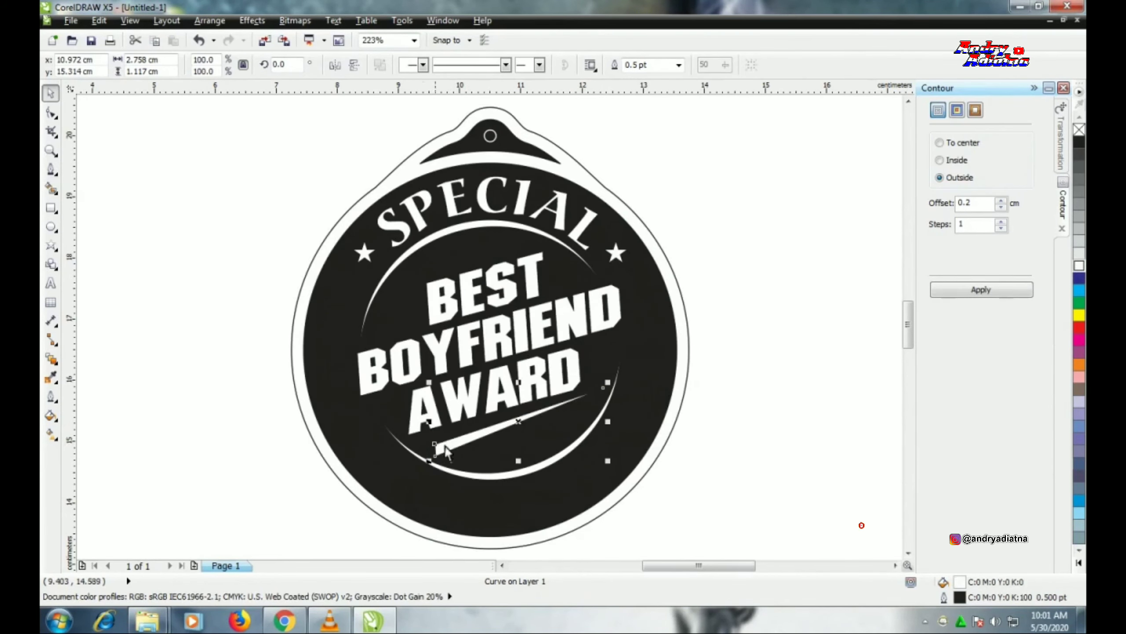
Reshape the white wedge beneath AWARD by moving its nodes so the blunt end is slanted, and shift the wedge slightly.
scroll(519, 425, "up", 2)
key("F10")
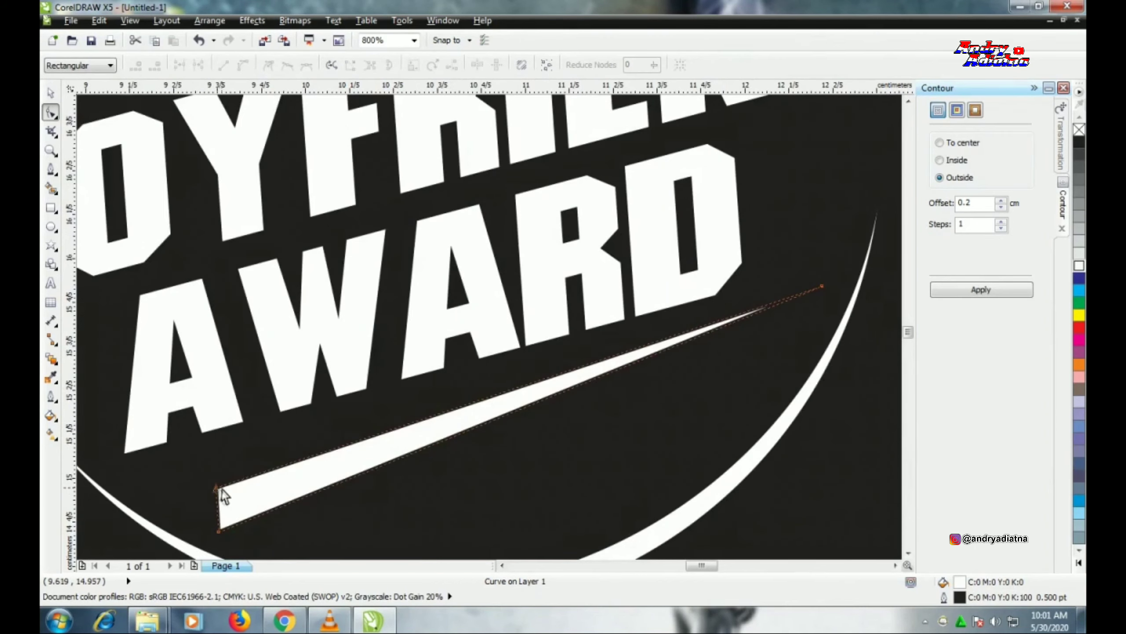
left_click_drag(218, 488, 254, 476)
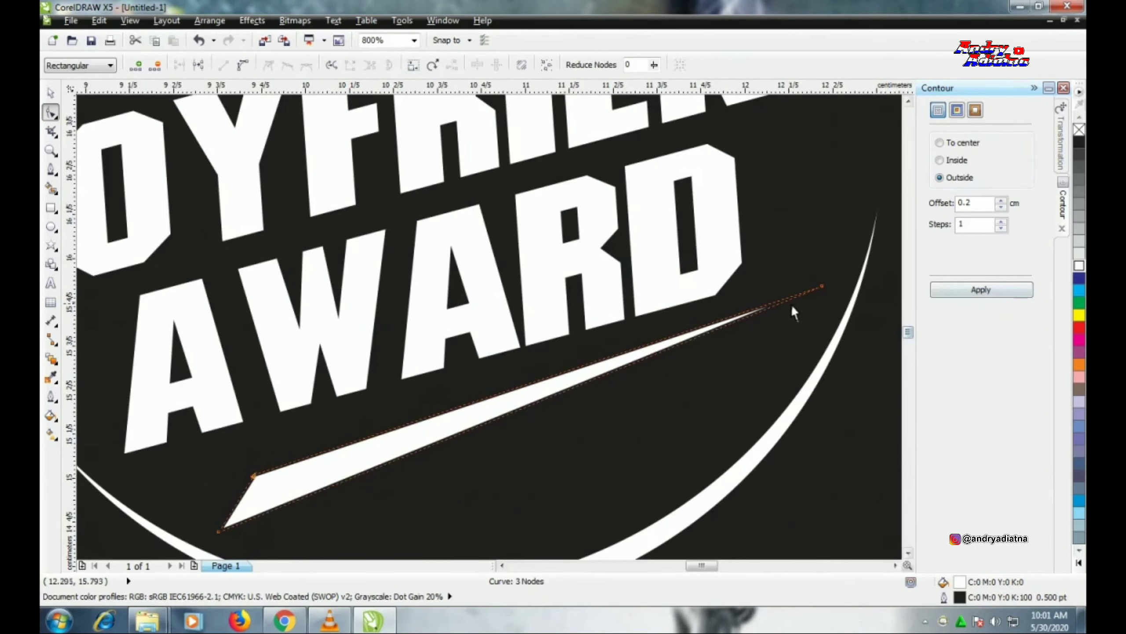
left_click_drag(823, 287, 843, 282)
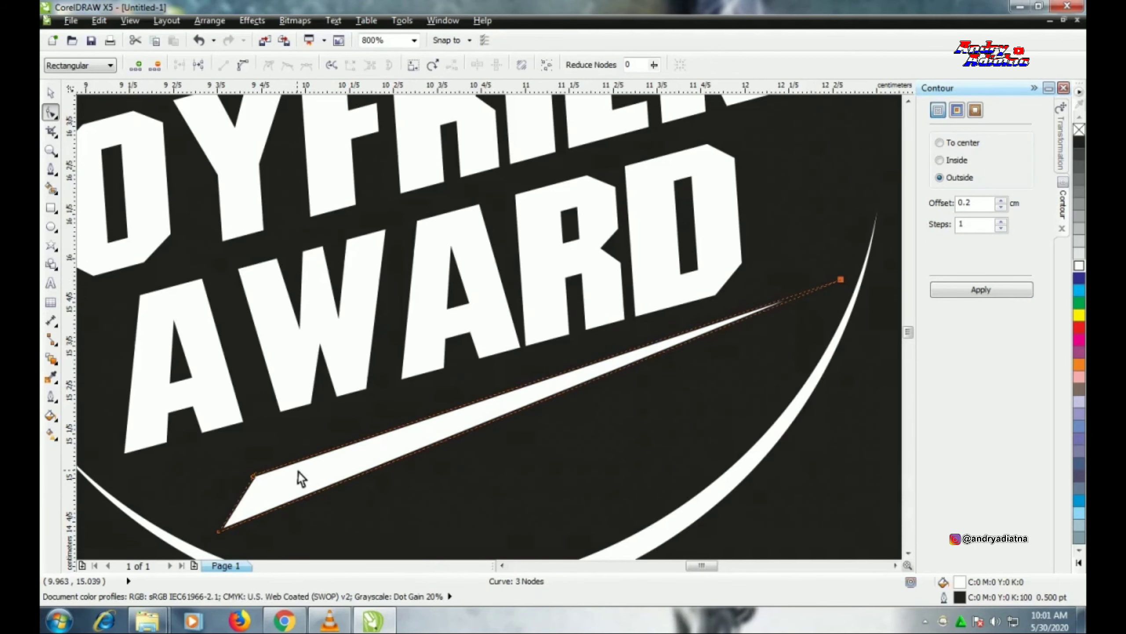
key("space")
left_click_drag(309, 478, 286, 480)
key("space")
left_click_drag(818, 282, 824, 287)
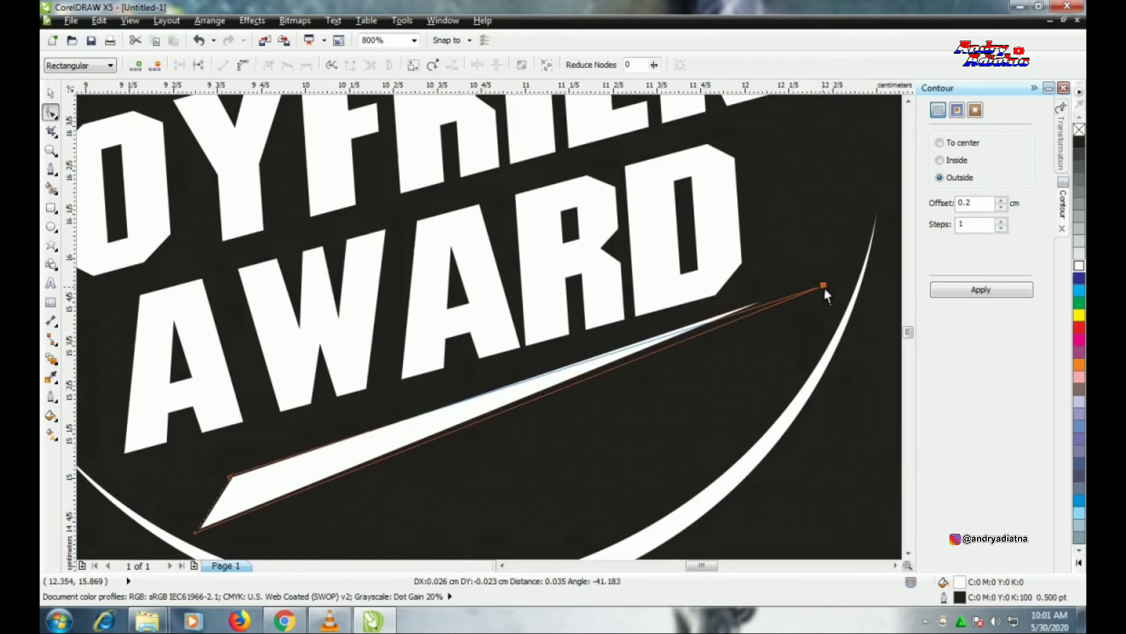
Remove the outline from the white wedge beneath AWARD.
key("space")
right_click(1080, 130)
key("F4")
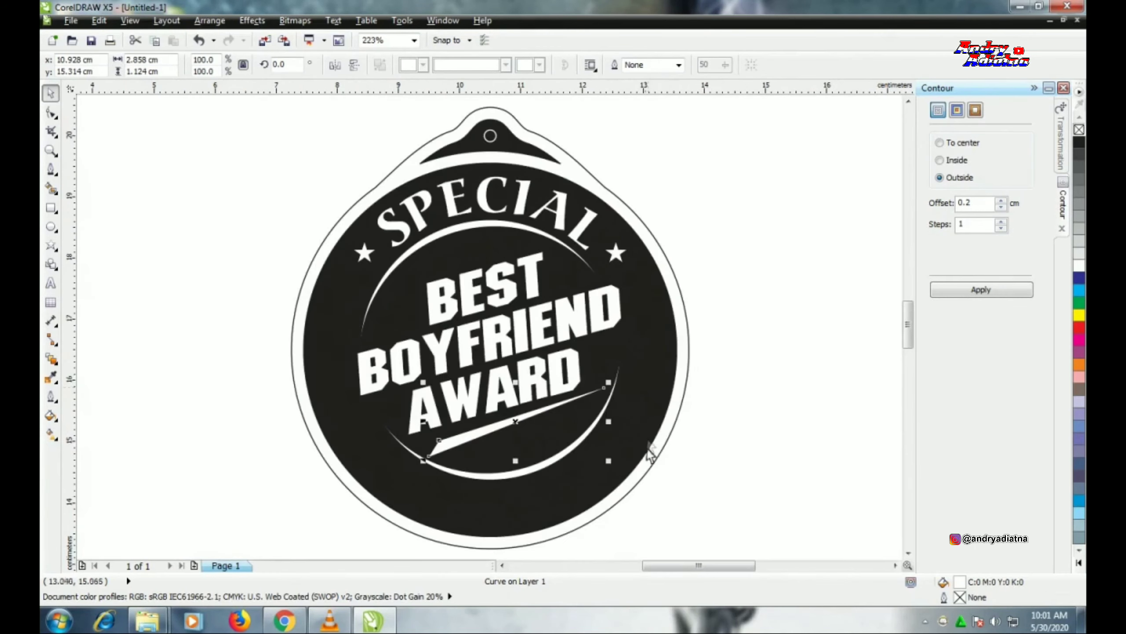
left_click(799, 400)
Pull the wedge's lower node up and outward, making it a thinner pointed underline about 2.93 cm wide and 1.05 cm high.
key("space")
left_click(472, 440)
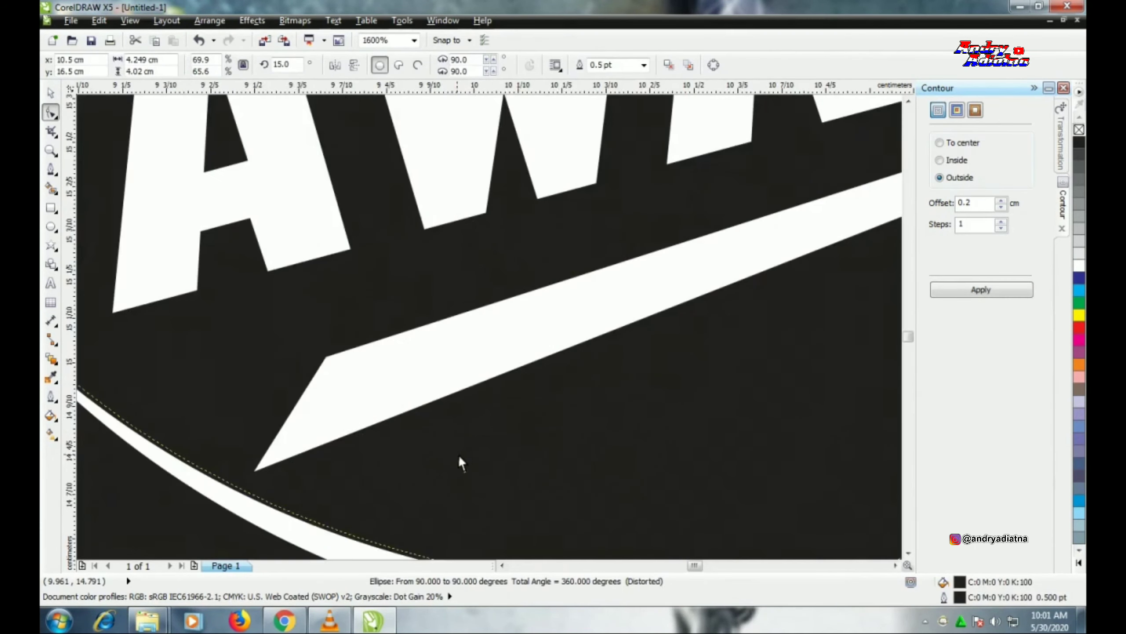
scroll(457, 455, "up", 5)
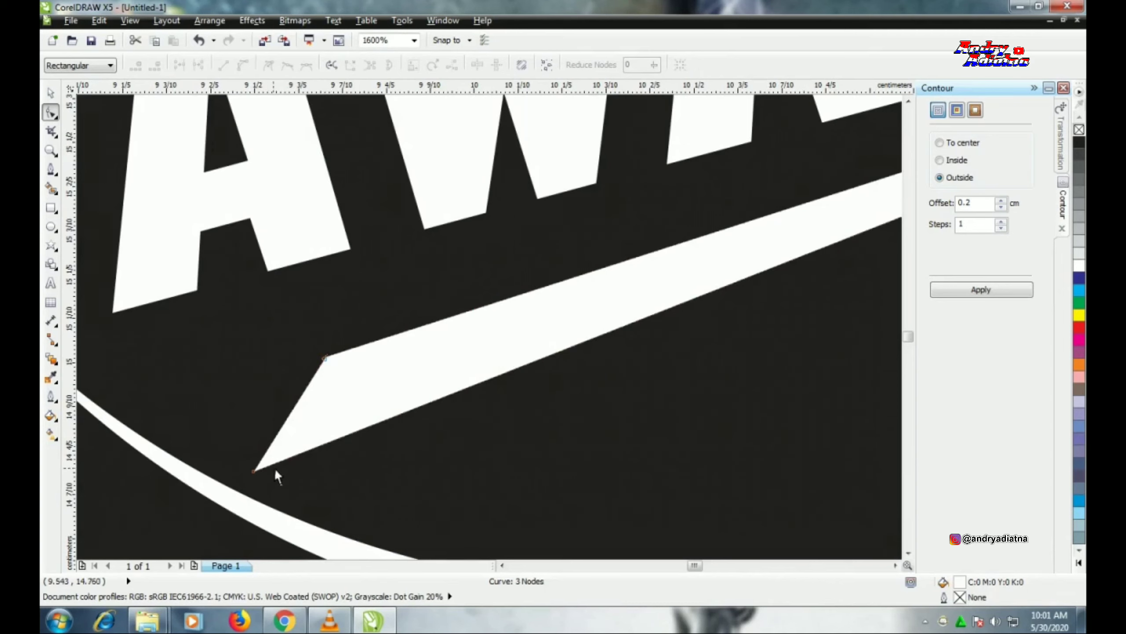
left_click_drag(257, 473, 222, 442)
key("space")
scroll(347, 441, "down", 5)
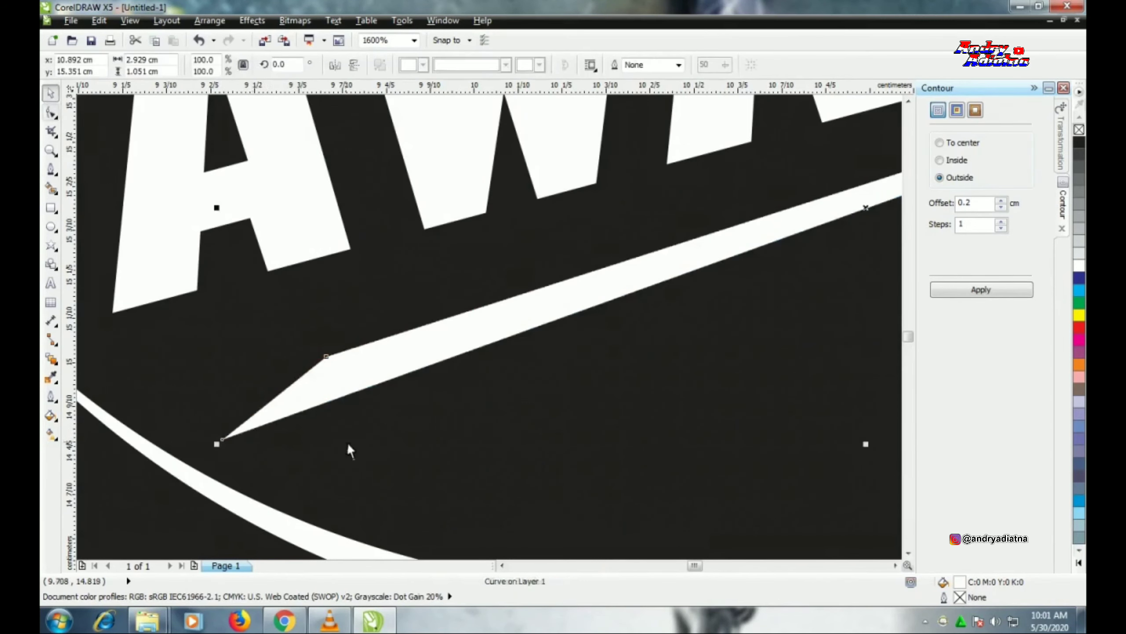
left_click(302, 530)
scroll(632, 410, "up", 1)
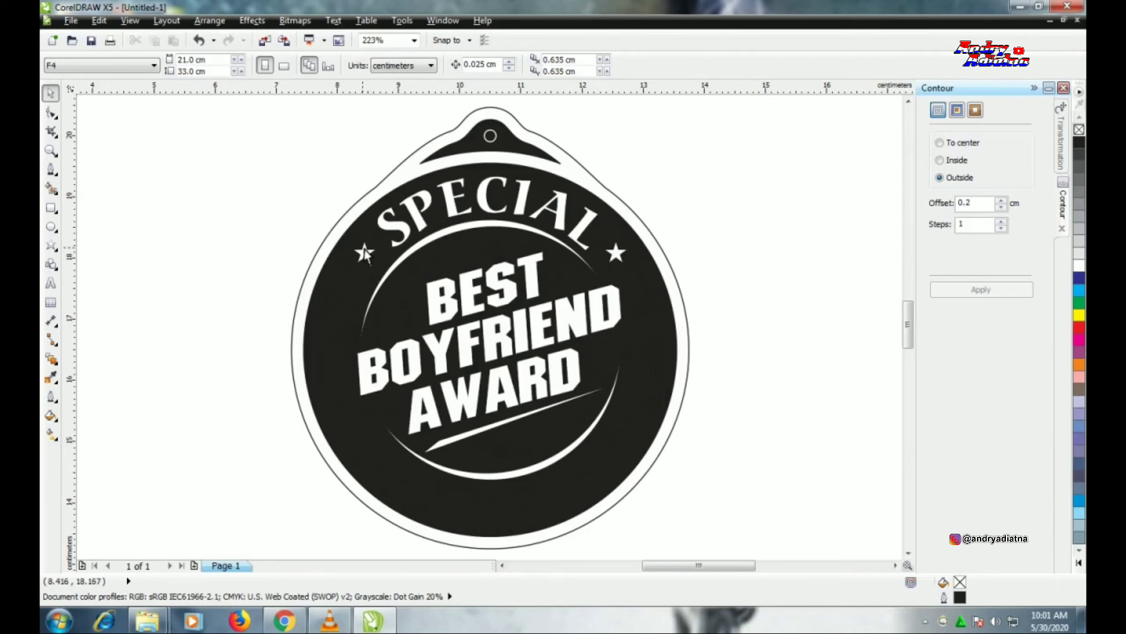
Place five copies of the white star along the medallion's lower rim: an outer pair, an inner pair and one at the lowest point.
left_click_drag(364, 254, 497, 542)
right_click(431, 490)
left_click(677, 492, "ctrl")
left_click(432, 497, "ctrl")
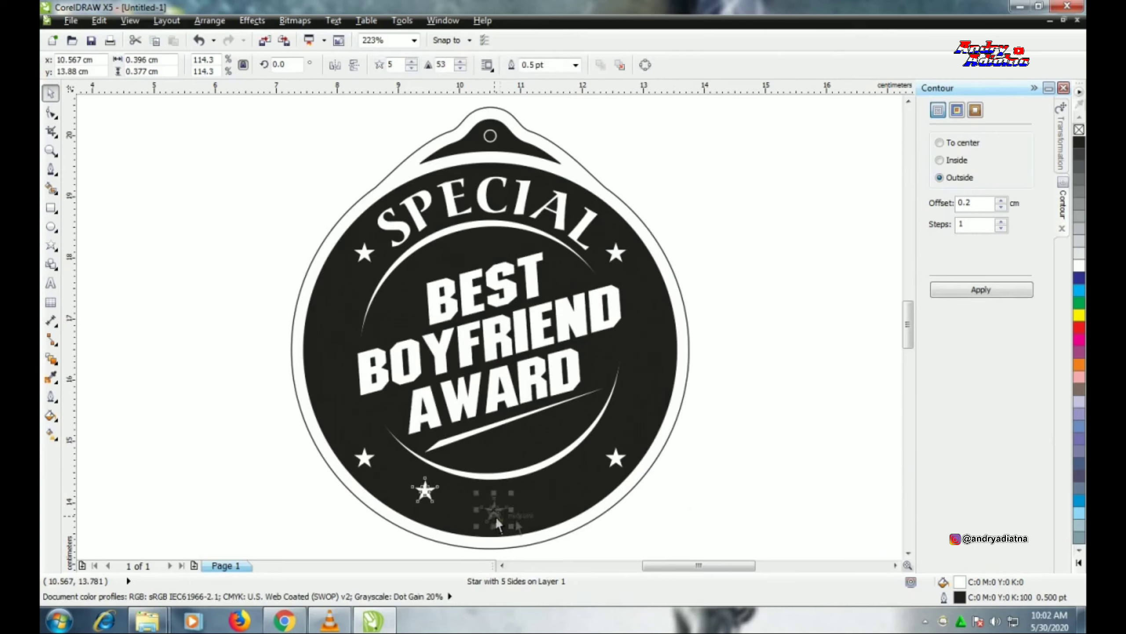
left_click_drag(439, 496, 558, 504)
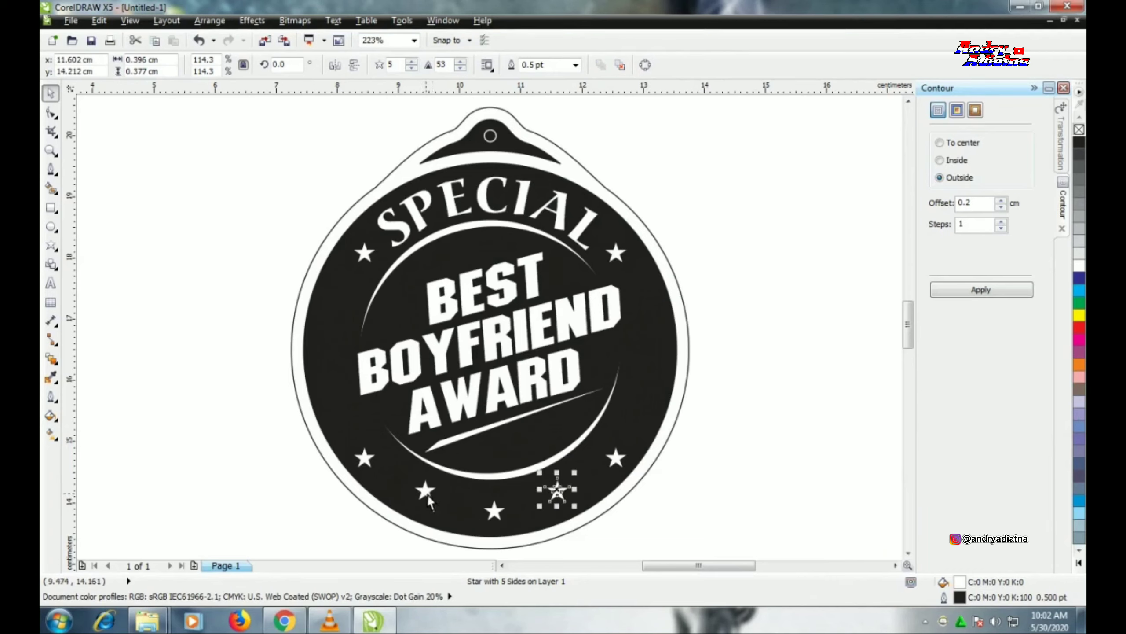
Group the two stars flanking the lowest star, center the group horizontally on the medallion, and lower it to about Y 14.136 cm.
left_click(426, 493, "shift")
key("ctrl+g")
left_click(463, 501, "shift")
key("c")
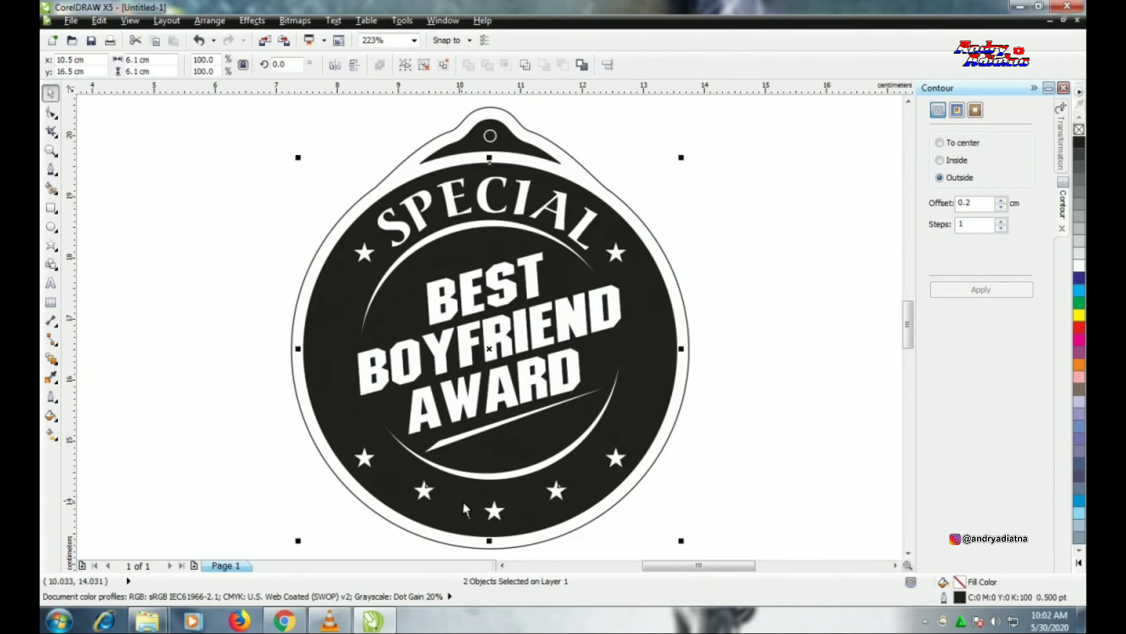
left_click(545, 512, "shift")
key("Down")
key("Down")
key("Down")
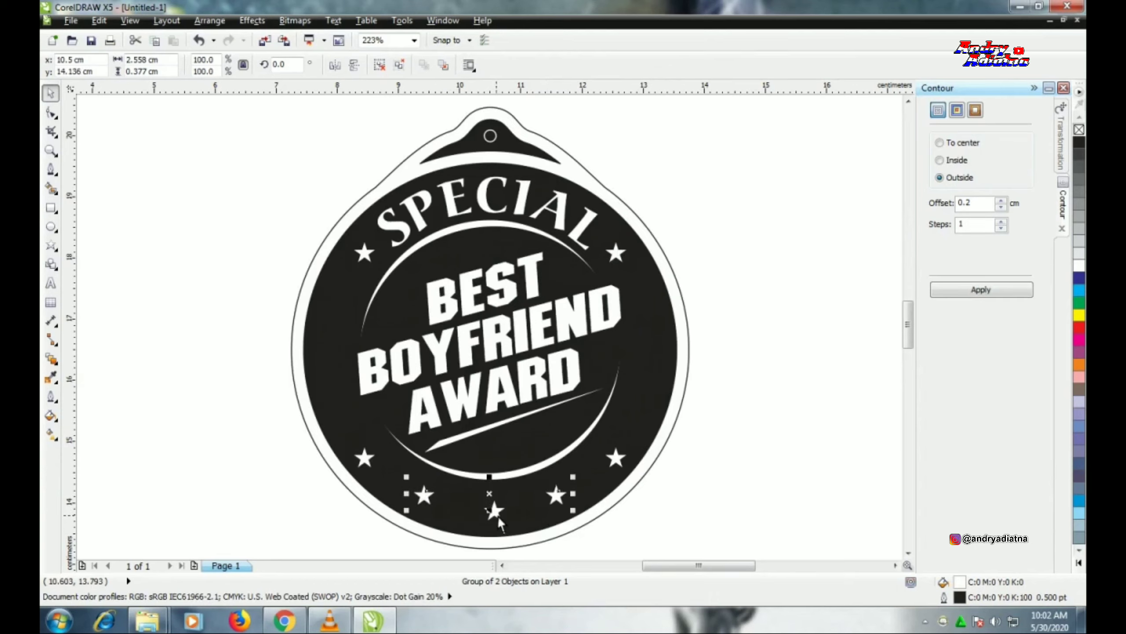
Center the lowest star horizontally on the medallion and select the outer lower pair with the medallion to check its alignment.
left_click(496, 512)
left_click(524, 516, "shift")
key("c")
left_click(649, 521)
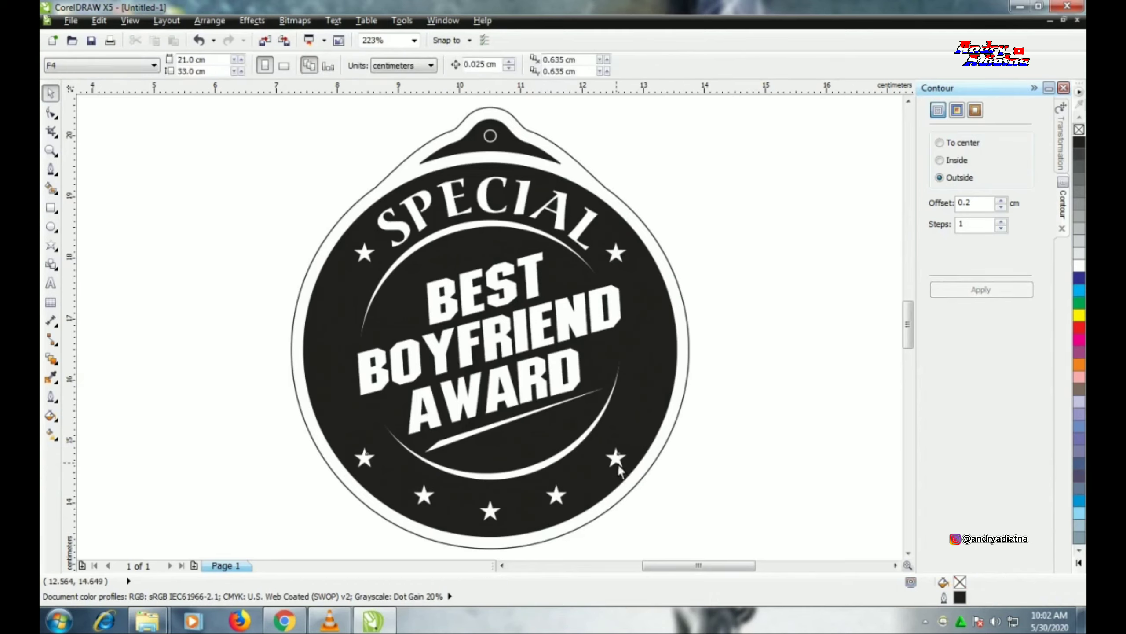
left_click(619, 465)
left_click(595, 498, "shift")
left_click(684, 503)
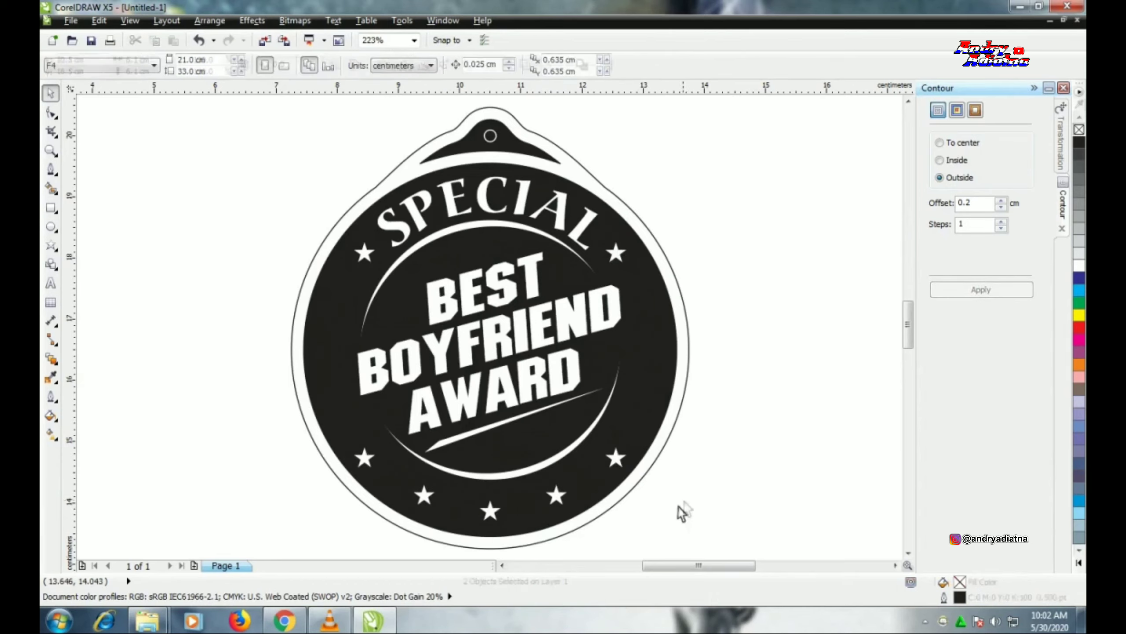
Spread the inner lower star pair to an overall width of about 2.66 cm and re-center it horizontally on the medallion.
left_click(560, 503)
key("Right")
key("Right")
key("Right")
key("Right")
key("Escape")
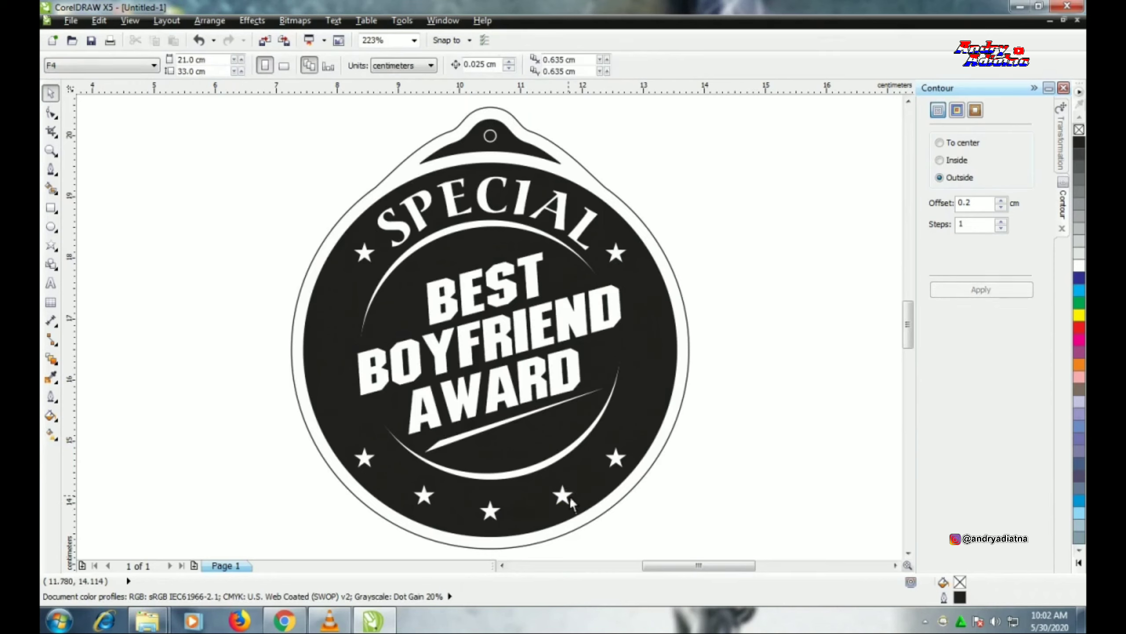
left_click(569, 495)
left_click(594, 482, "shift")
key("c")
left_click(595, 483, "shift")
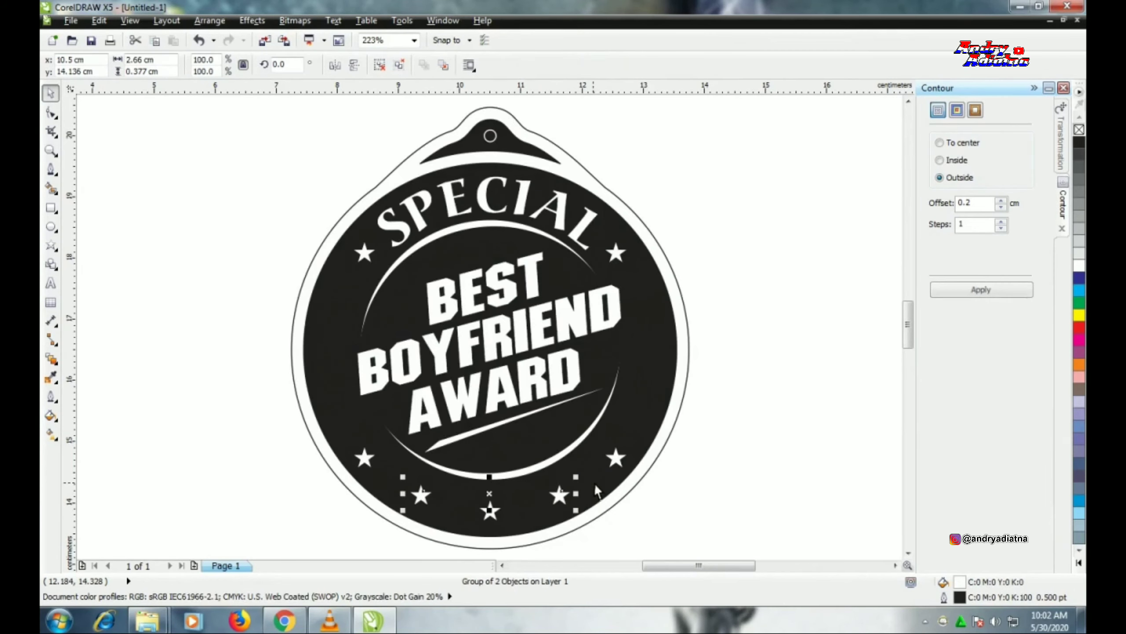
left_click(647, 523)
Raise the outer lower star pair to about Y 14.874 cm and the inner pair to about Y 14.162 cm.
key("z")
left_click_drag(321, 413, 660, 520)
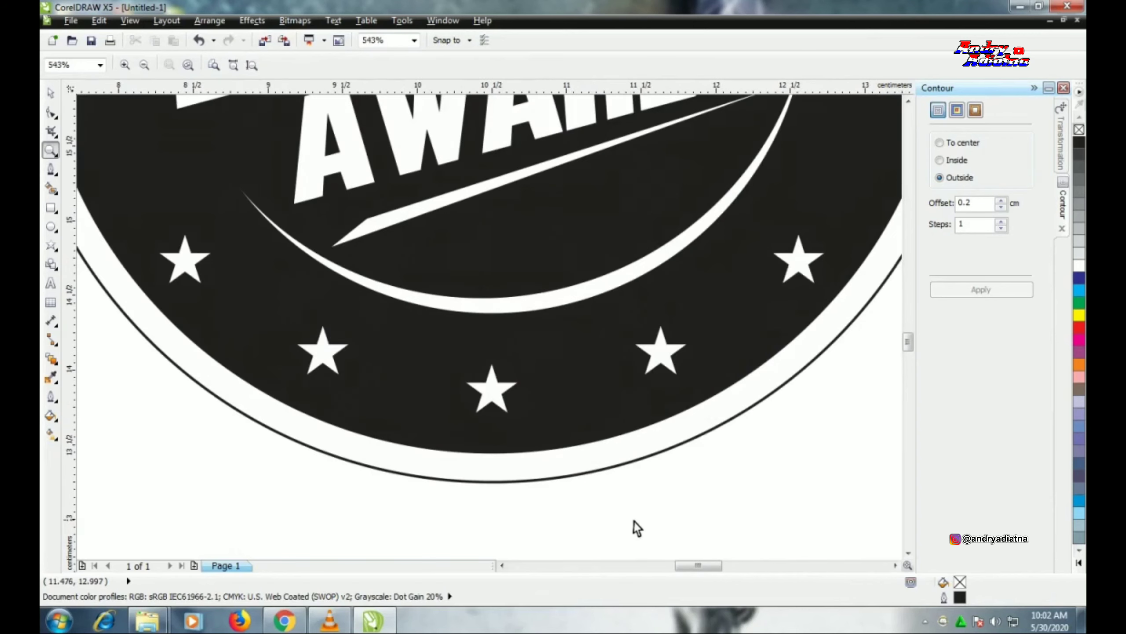
key("space")
left_click(796, 270)
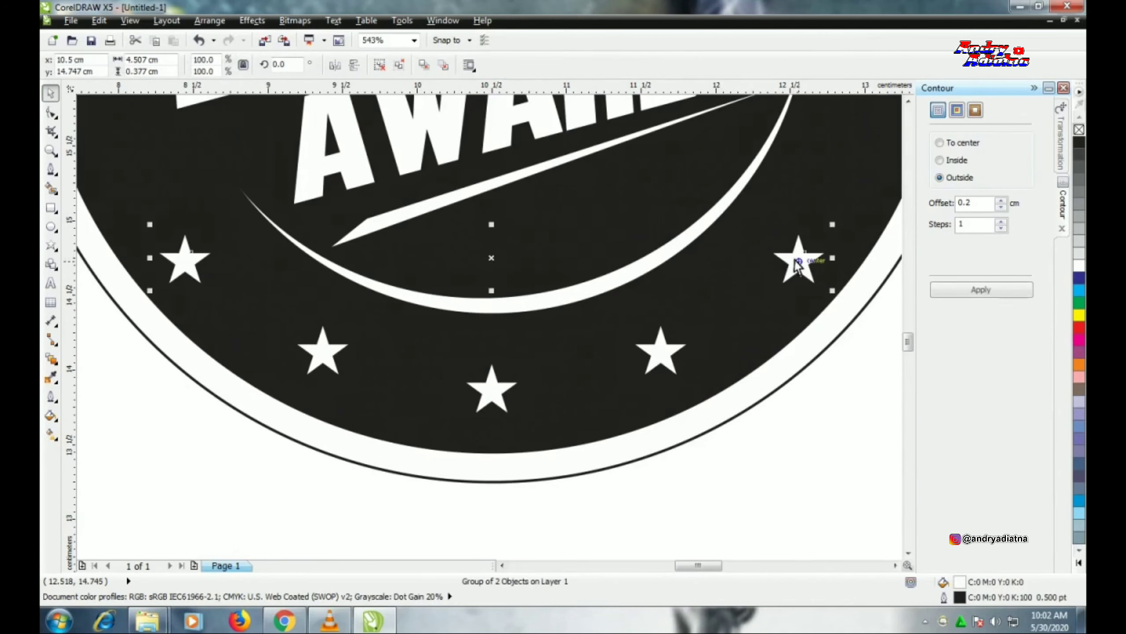
key("Up")
key("Up")
key("Up")
key("Up")
left_click(666, 360)
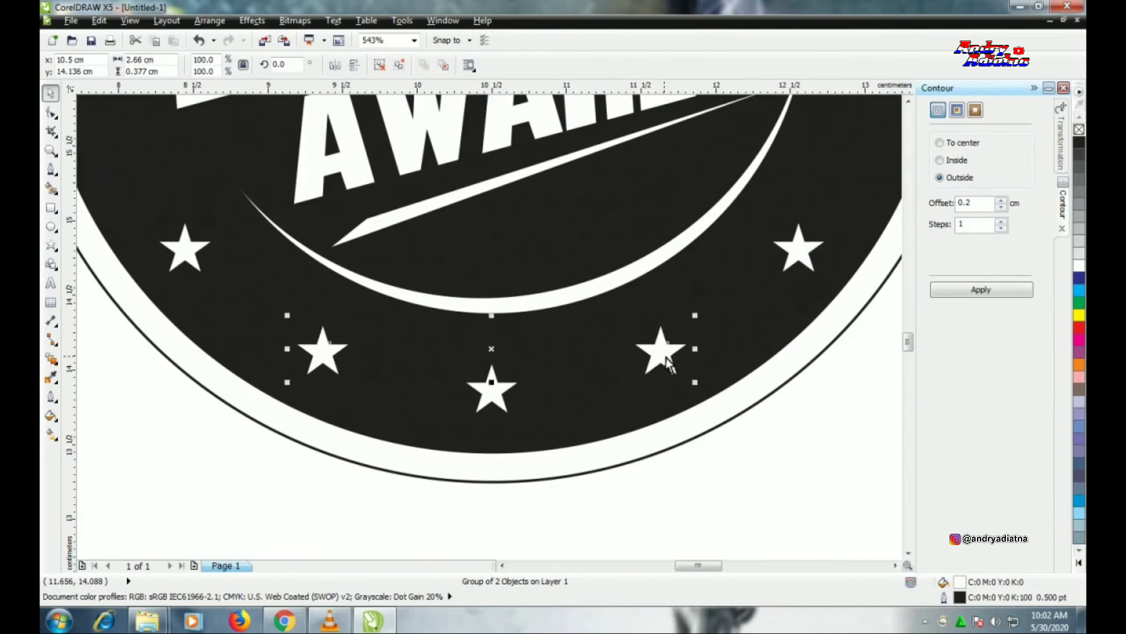
key("Up")
left_click(183, 261)
key("Up")
key("Up")
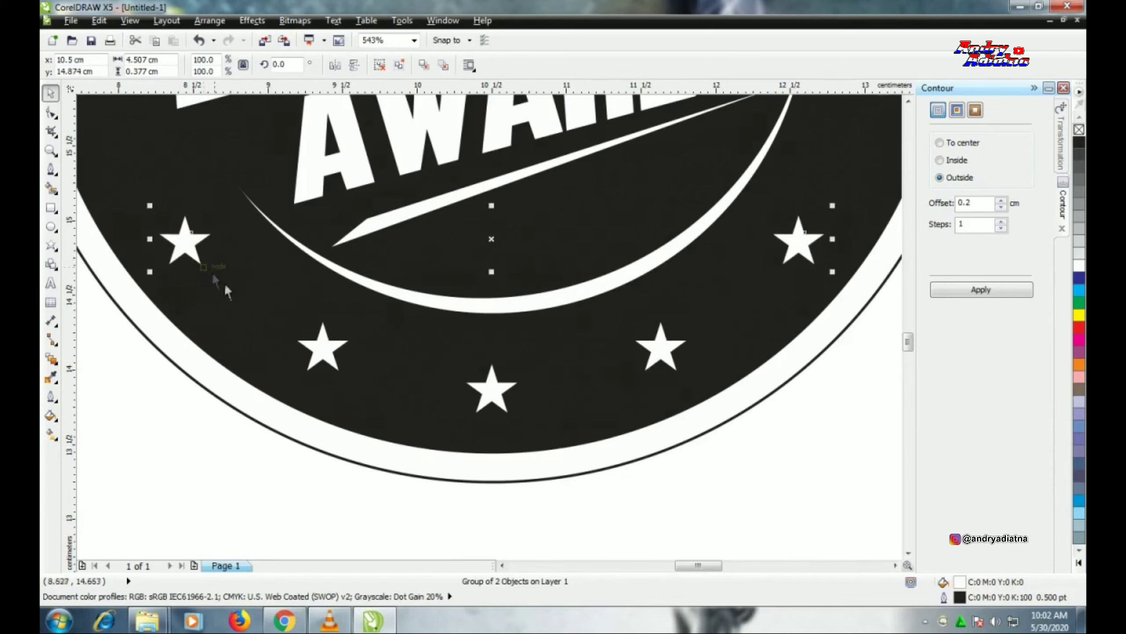
Nudge the lowest star and the inner lower star pair slightly upward to even out the curve.
left_click(510, 391)
key("Up")
key("Up")
key("Up")
left_click(677, 351)
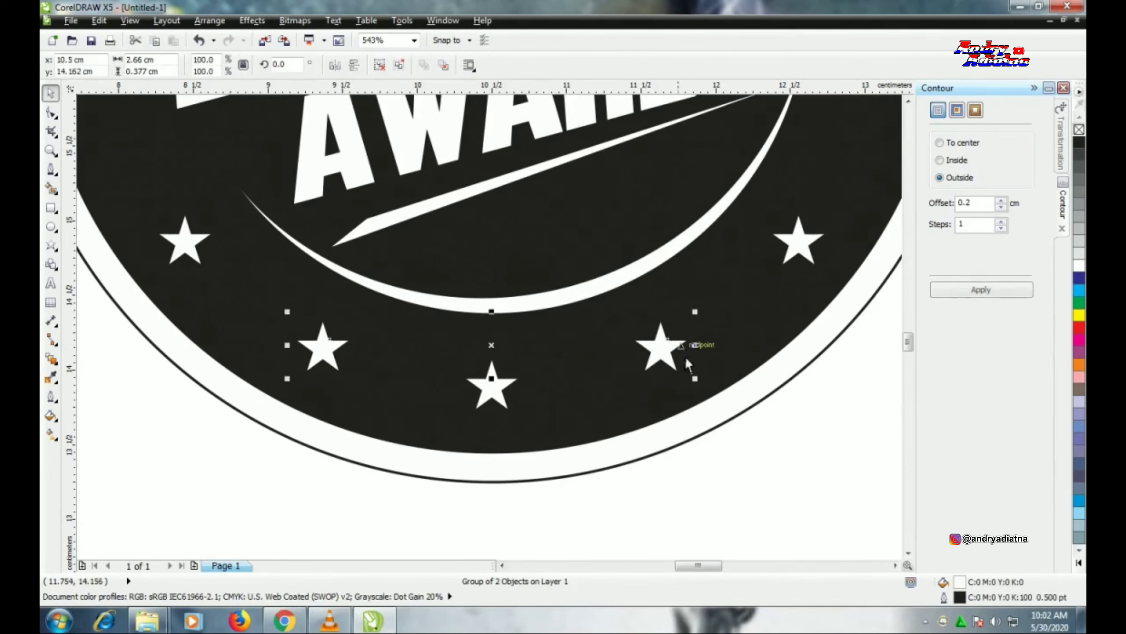
key("Up")
key("Up")
key("Up")
Raise the outer lower star pair to about Y 14.925 cm and deselect it.
left_click(799, 253)
key("Up")
key("Up")
key("Up")
key("Up")
key("Up")
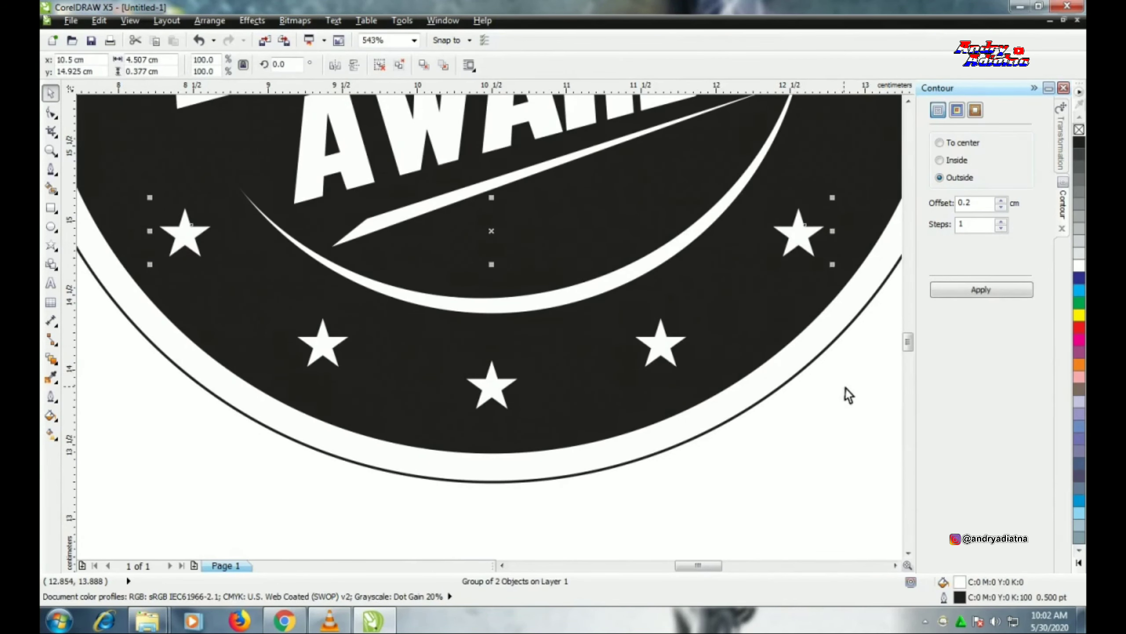
left_click(845, 388)
key("F4")
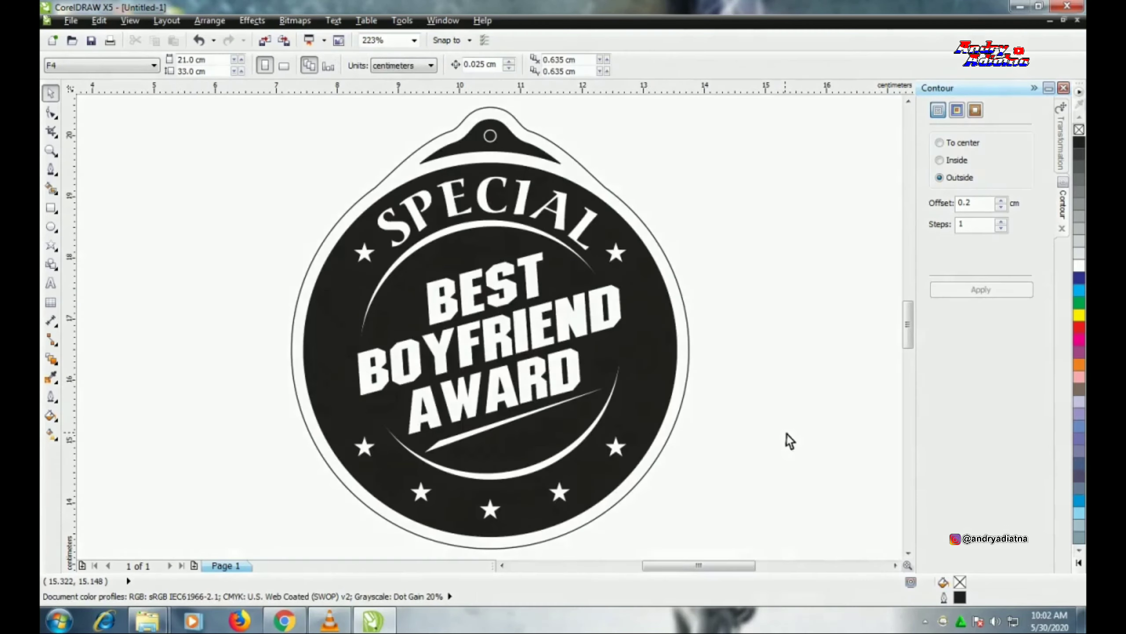